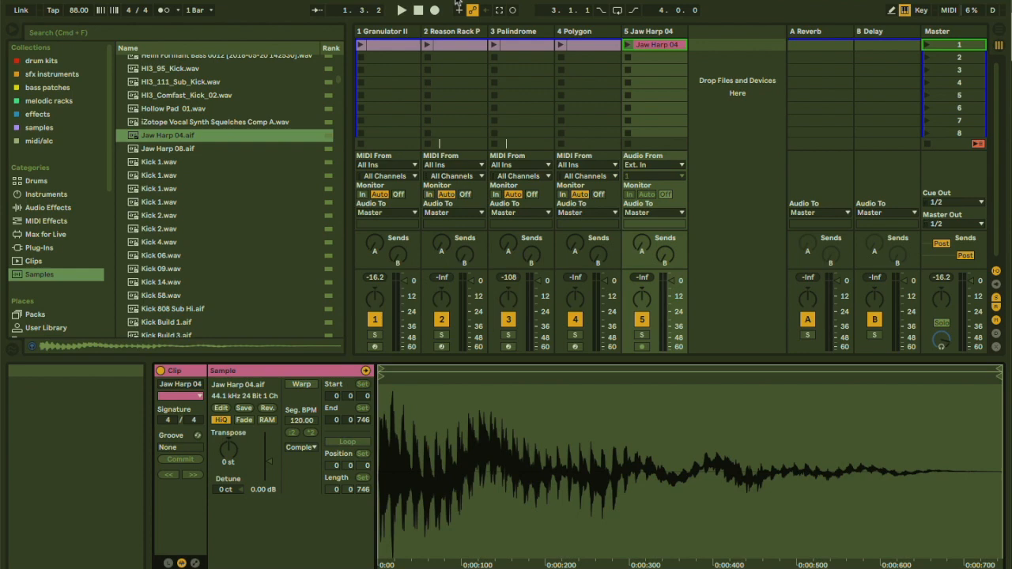
Play the Jaw Harp 04 clip, then select the Granulator II track and show its devices together with the analyzer plug-in windows
{"action": "left_click", "coordinate": [629, 46]}
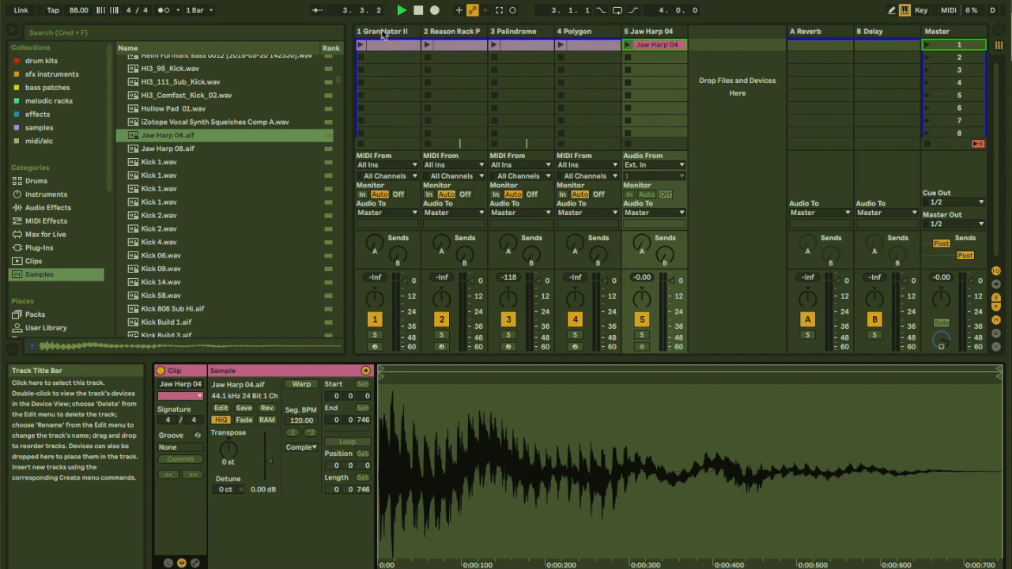
{"action": "left_click", "coordinate": [382, 32]}
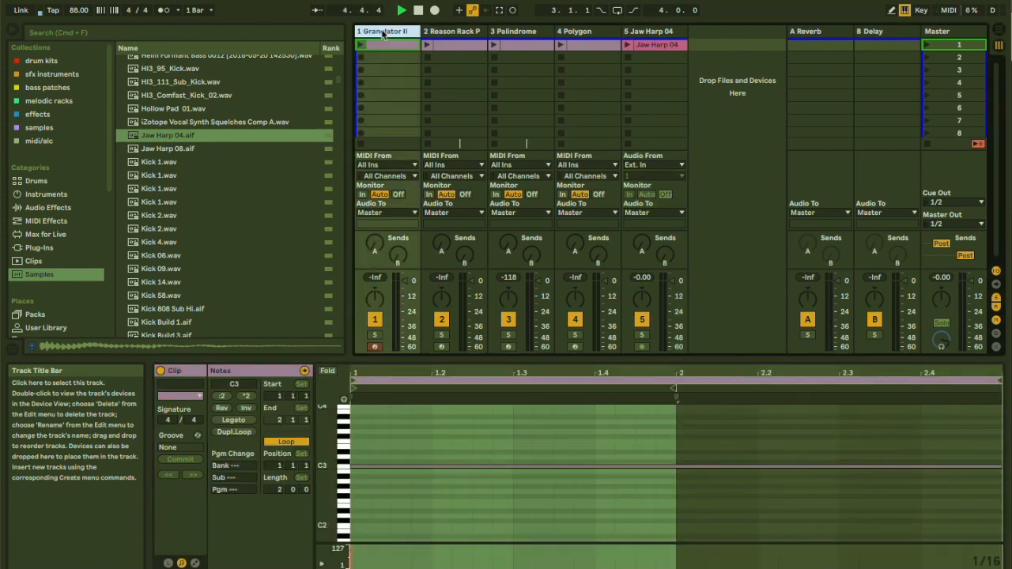
{"action": "key", "text": "alt+super+p"}
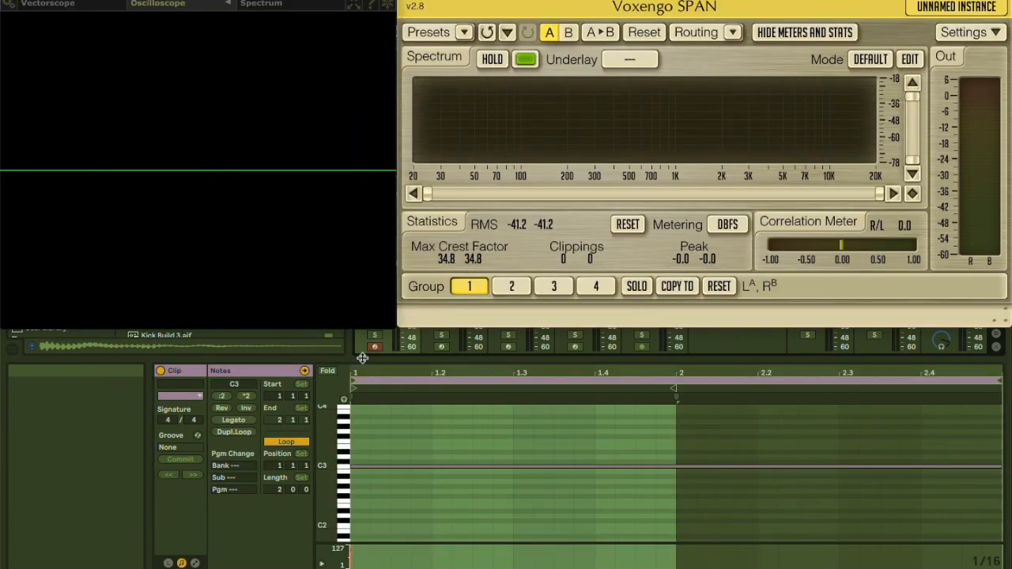
{"action": "key", "text": "shift+Tab"}
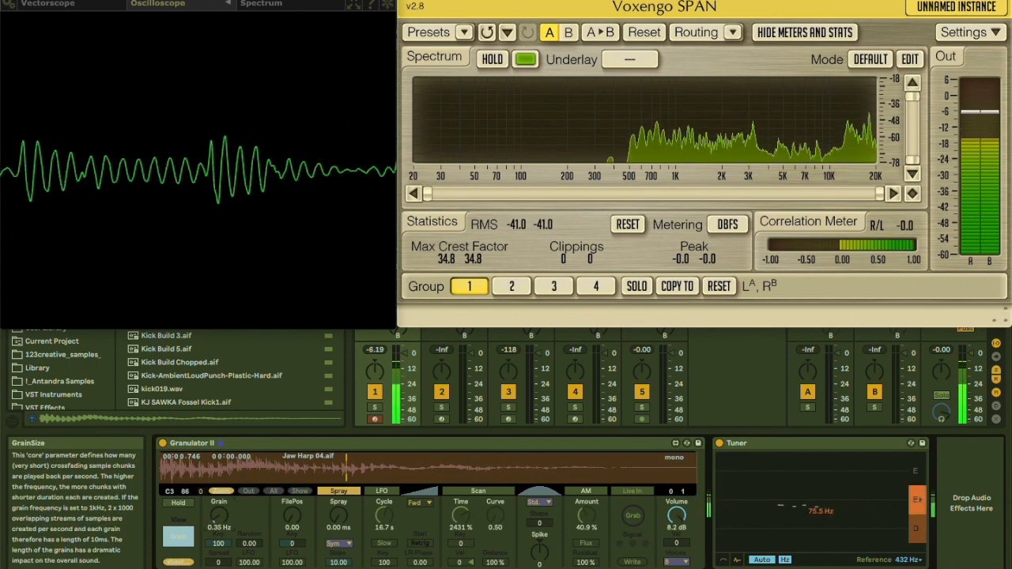
Set Granulator II's Grain to 73.8 Hz, its Spray to 20.0 s and its LFO Cycle to 42.9 s
{"action": "mouse_move", "coordinate": [219, 515]}
{"action": "left_mouse_down"}
{"action": "mouse_move", "coordinate": [219, 468]}
{"action": "mouse_move", "coordinate": [221, 515]}
{"action": "left_mouse_up"}
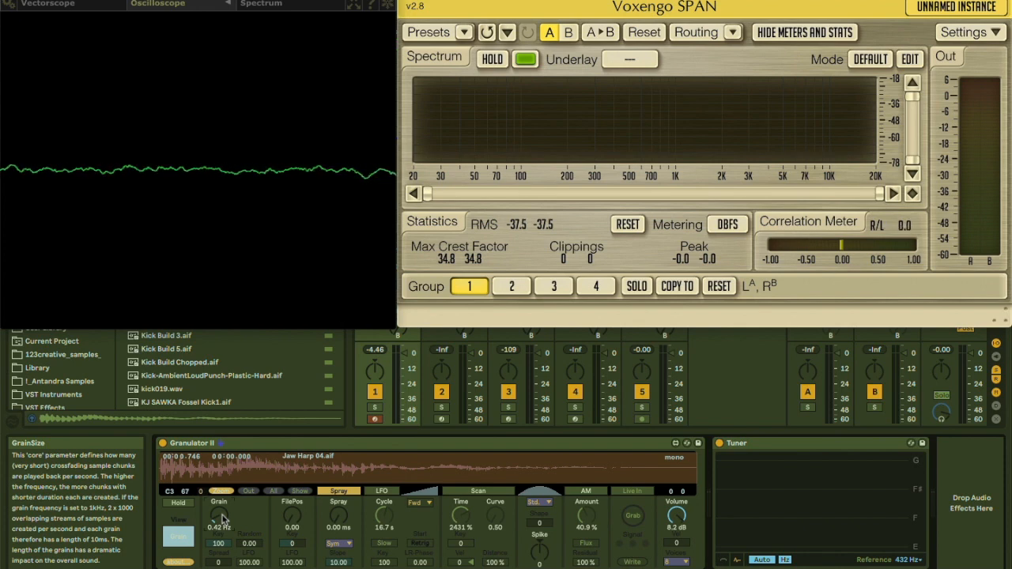
{"action": "left_click_drag", "start_coordinate": [219, 516], "coordinate": [219, 479]}
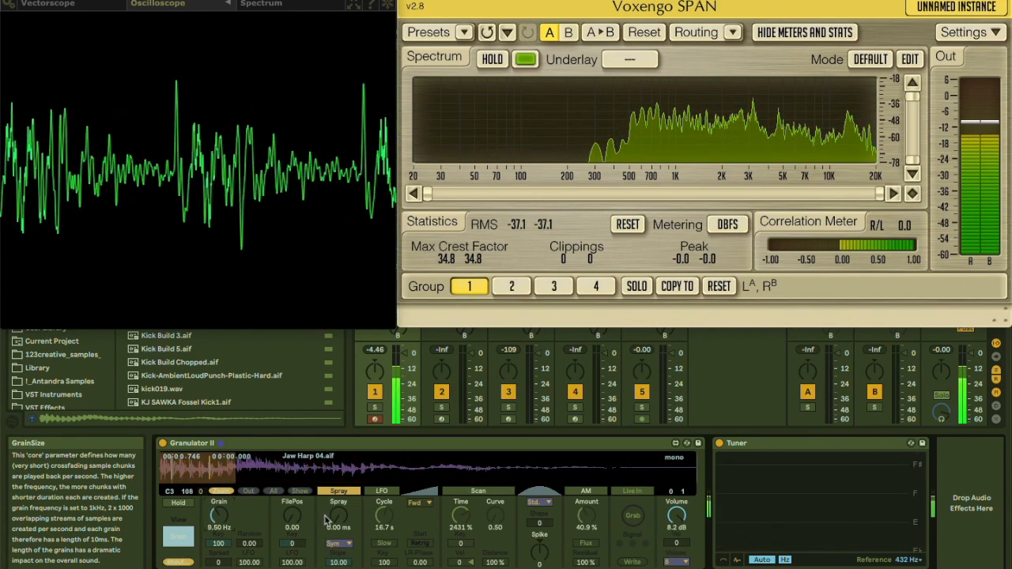
{"action": "left_click_drag", "start_coordinate": [340, 519], "coordinate": [339, 498]}
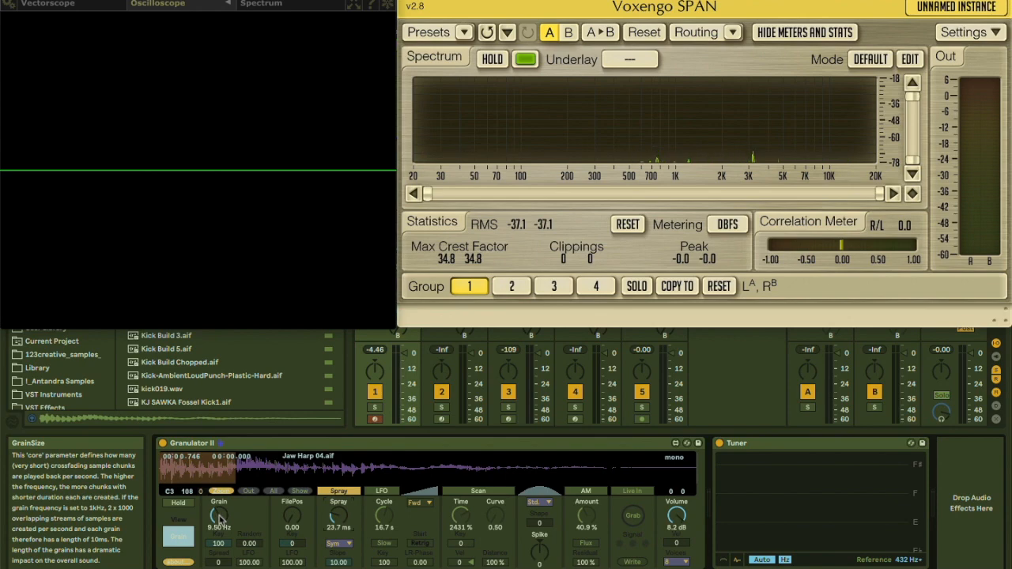
{"action": "mouse_move", "coordinate": [380, 515]}
{"action": "left_mouse_down"}
{"action": "mouse_move", "coordinate": [338, 498]}
{"action": "mouse_move", "coordinate": [339, 451]}
{"action": "left_mouse_up"}
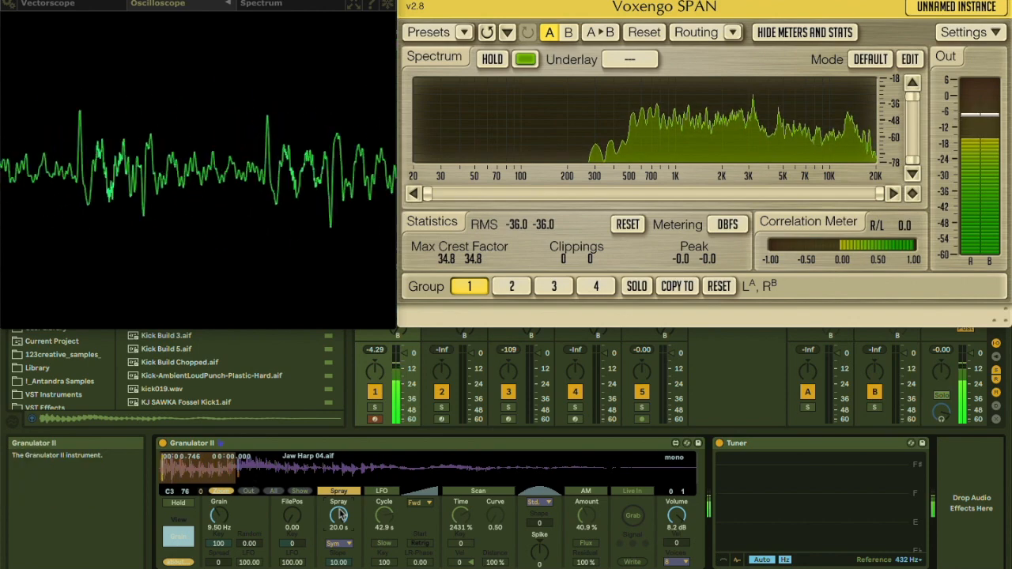
{"action": "left_click_drag", "start_coordinate": [219, 515], "coordinate": [219, 492]}
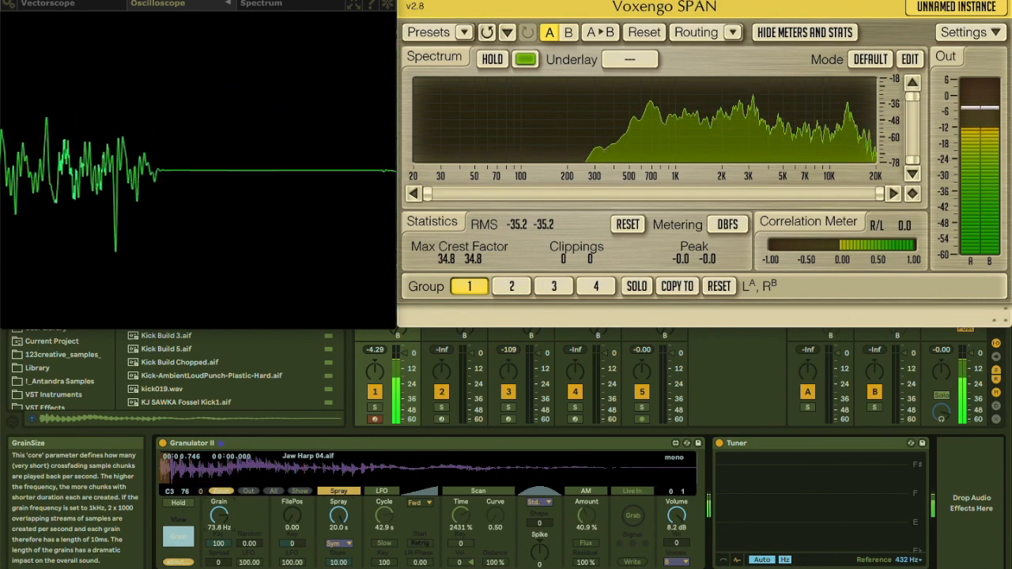
Try out Spray and FilePos in Granulator II, turn on Scan, and set Spray to 0.00 ms
{"action": "mouse_move", "coordinate": [339, 515]}
{"action": "left_mouse_down"}
{"action": "mouse_move", "coordinate": [338, 553]}
{"action": "mouse_move", "coordinate": [338, 515]}
{"action": "left_mouse_up"}
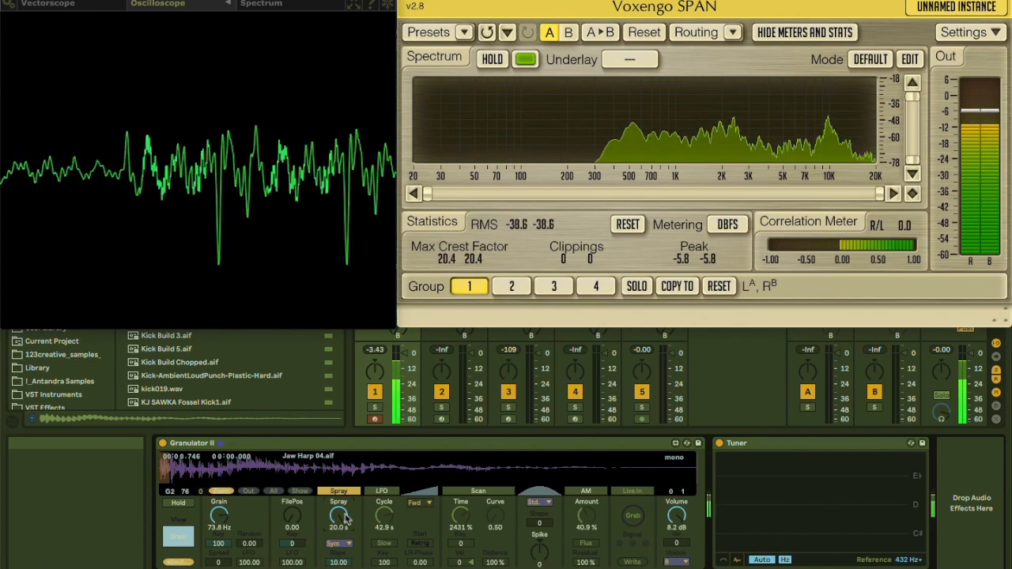
{"action": "mouse_move", "coordinate": [341, 517]}
{"action": "left_mouse_down"}
{"action": "mouse_move", "coordinate": [340, 568]}
{"action": "mouse_move", "coordinate": [341, 517]}
{"action": "left_mouse_up"}
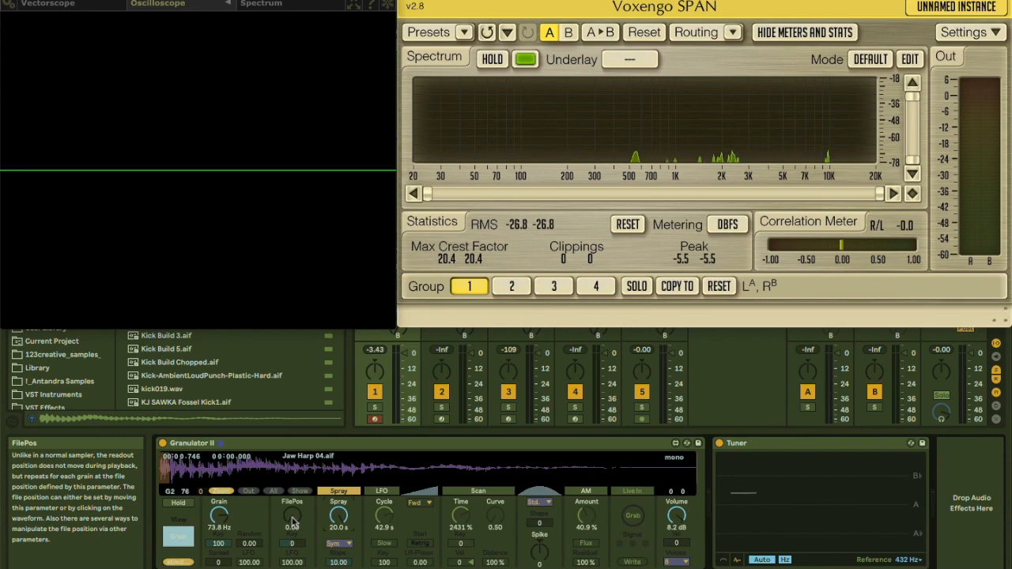
{"action": "mouse_move", "coordinate": [293, 521]}
{"action": "left_mouse_down"}
{"action": "mouse_move", "coordinate": [293, 458]}
{"action": "mouse_move", "coordinate": [292, 521]}
{"action": "left_mouse_up"}
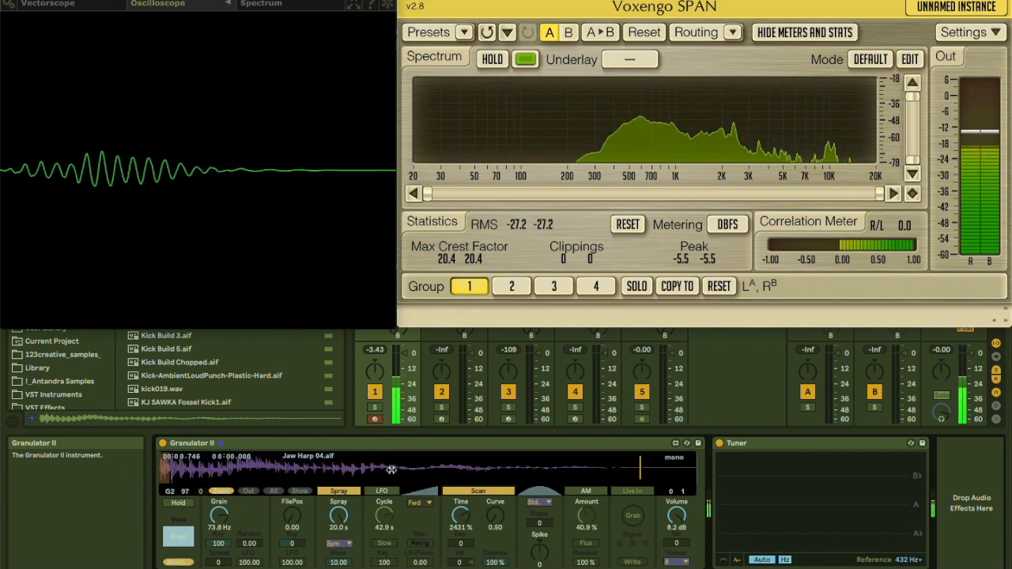
{"action": "mouse_move", "coordinate": [341, 518]}
{"action": "left_mouse_down"}
{"action": "mouse_move", "coordinate": [341, 550]}
{"action": "mouse_move", "coordinate": [338, 515]}
{"action": "left_mouse_up"}
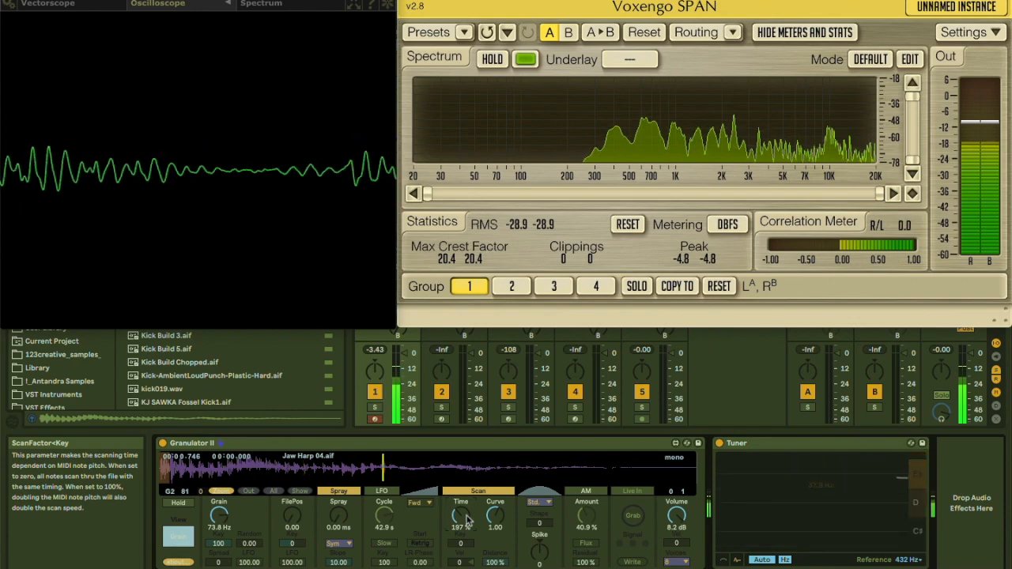
Try Scan Time values of 133% and 490%, then set Granulator II's Scan Time to 376%
{"action": "mouse_move", "coordinate": [464, 517]}
{"action": "left_mouse_down"}
{"action": "mouse_move", "coordinate": [464, 533]}
{"action": "mouse_move", "coordinate": [461, 521]}
{"action": "left_mouse_up"}
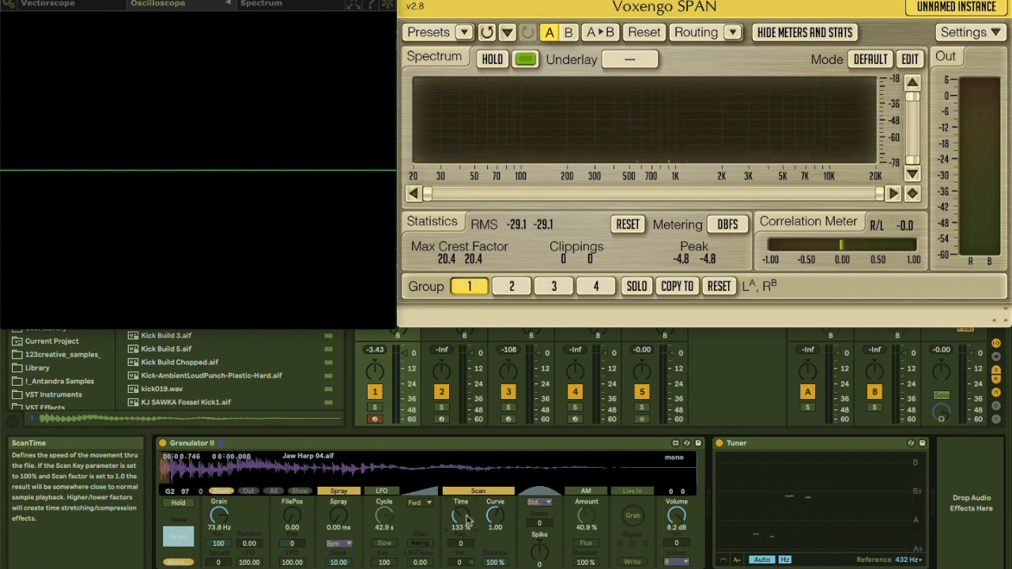
{"action": "mouse_move", "coordinate": [467, 520]}
{"action": "left_mouse_down"}
{"action": "mouse_move", "coordinate": [466, 534]}
{"action": "mouse_move", "coordinate": [462, 513]}
{"action": "left_mouse_up"}
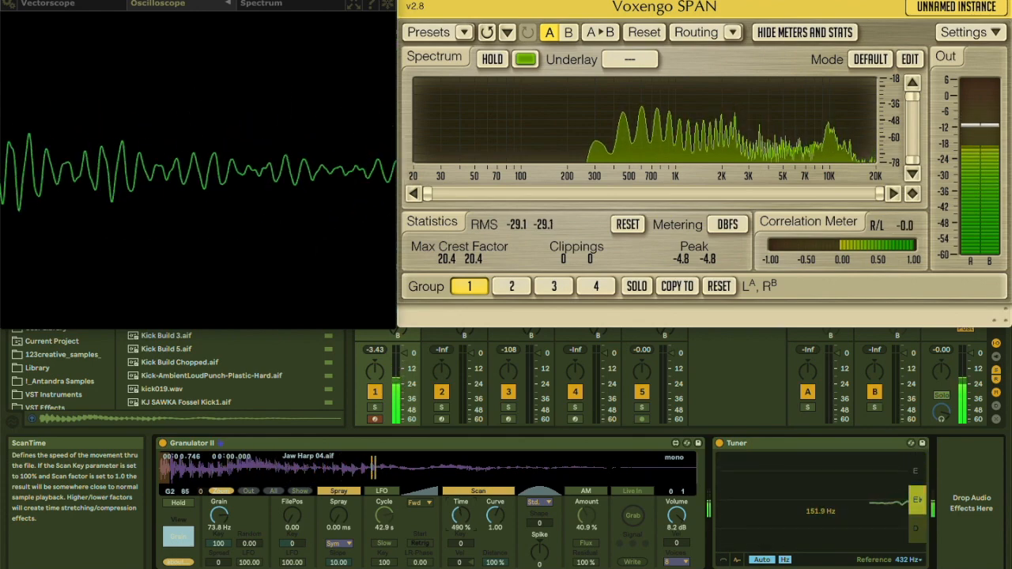
{"action": "mouse_move", "coordinate": [462, 513]}
{"action": "left_mouse_down"}
{"action": "mouse_move", "coordinate": [462, 547]}
{"action": "mouse_move", "coordinate": [462, 518]}
{"action": "left_mouse_up"}
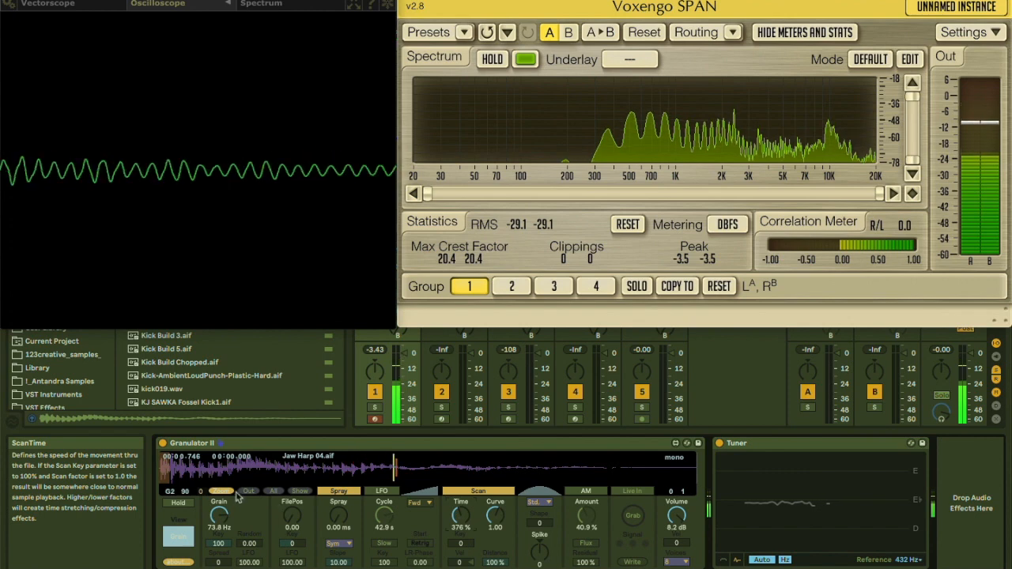
Turn off Scan, enable the file-position LFO with Retrig, and set its Cycle to 1.80 s
{"action": "left_click", "coordinate": [381, 491]}
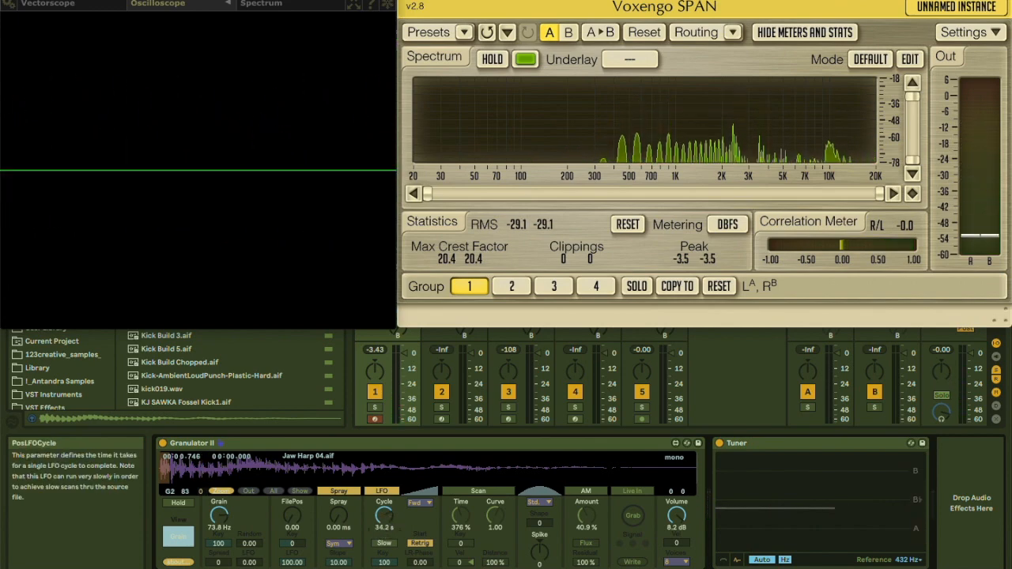
{"action": "left_click_drag", "start_coordinate": [384, 515], "coordinate": [384, 513]}
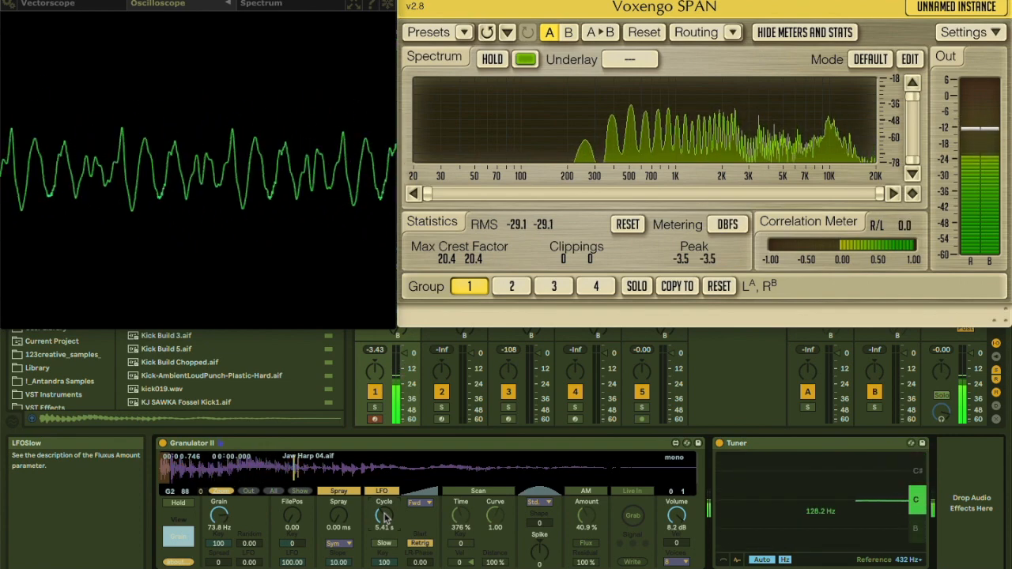
{"action": "left_click_drag", "start_coordinate": [384, 516], "coordinate": [384, 546]}
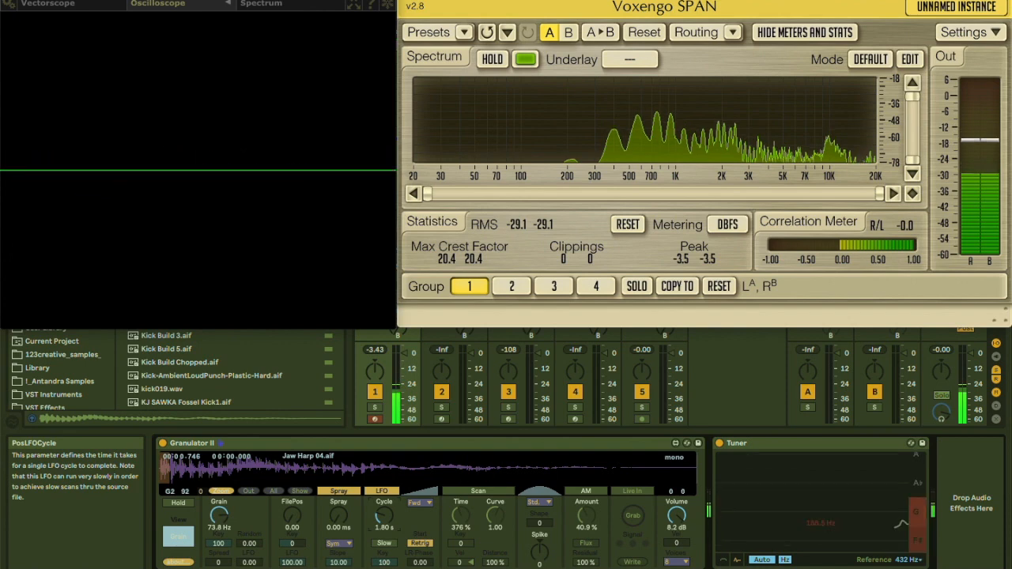
Try the Sin LFO waveform, then switch it to Bwd and set the LFO Cycle to 1.64 s
{"action": "left_click", "coordinate": [419, 502]}
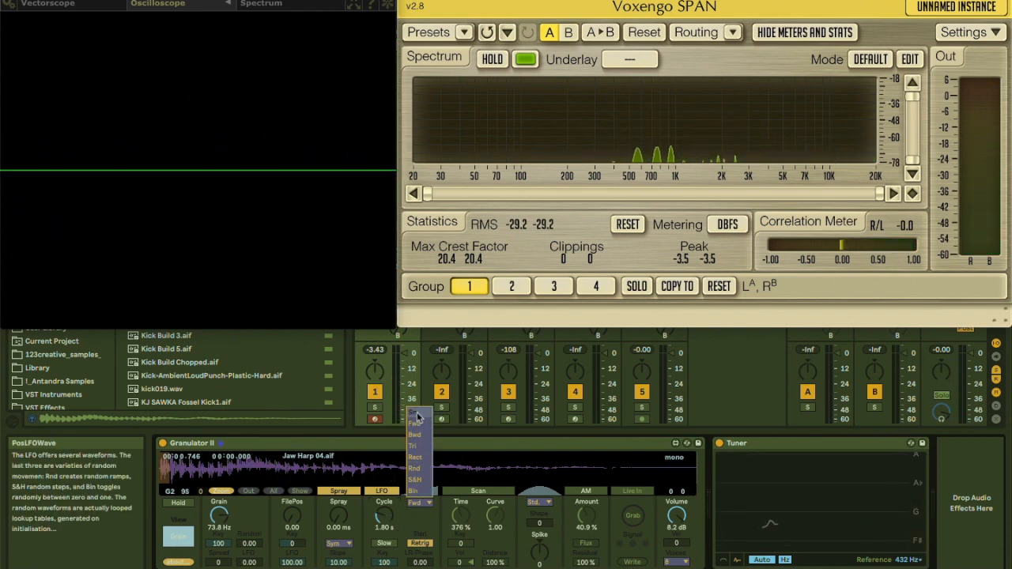
{"action": "left_click", "coordinate": [419, 419]}
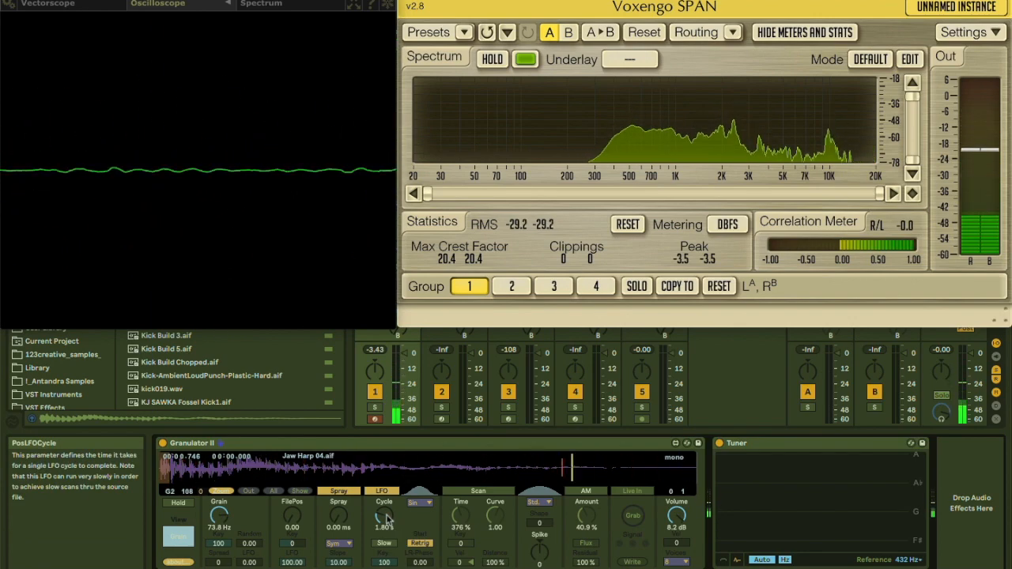
{"action": "left_click", "coordinate": [419, 502]}
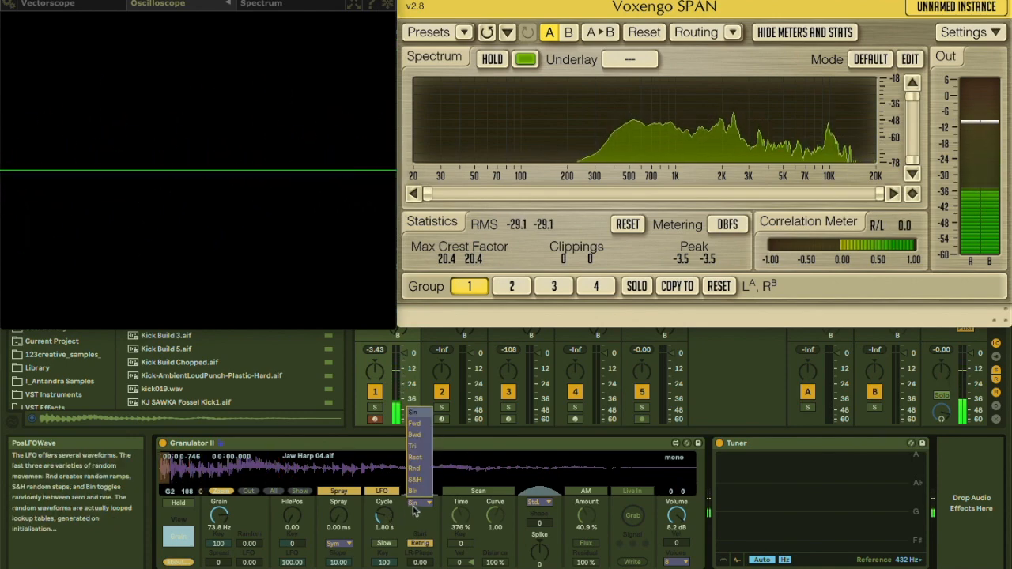
{"action": "left_click", "coordinate": [419, 447]}
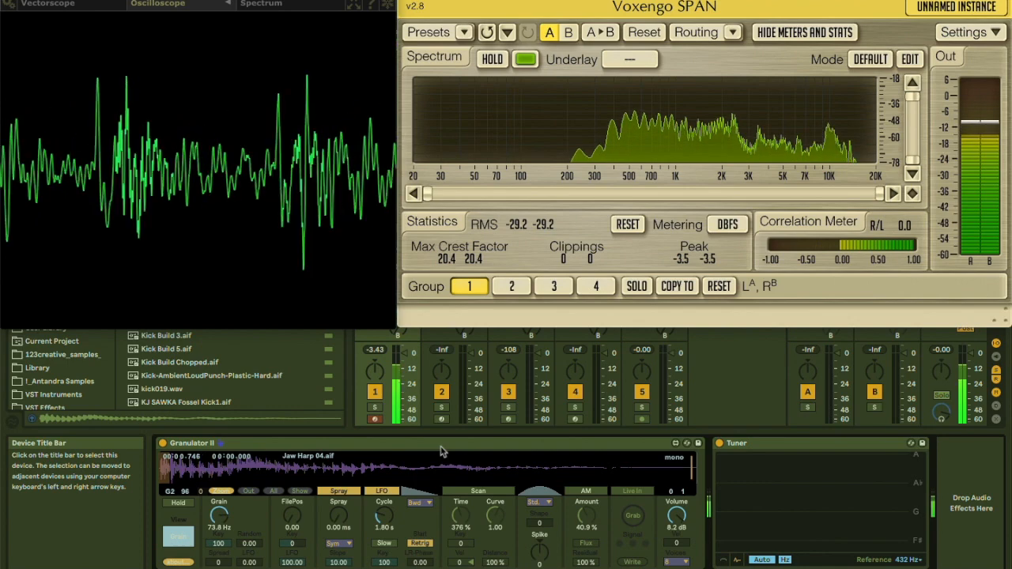
{"action": "mouse_move", "coordinate": [382, 522]}
{"action": "left_mouse_down"}
{"action": "mouse_move", "coordinate": [382, 492]}
{"action": "mouse_move", "coordinate": [382, 521]}
{"action": "left_mouse_up"}
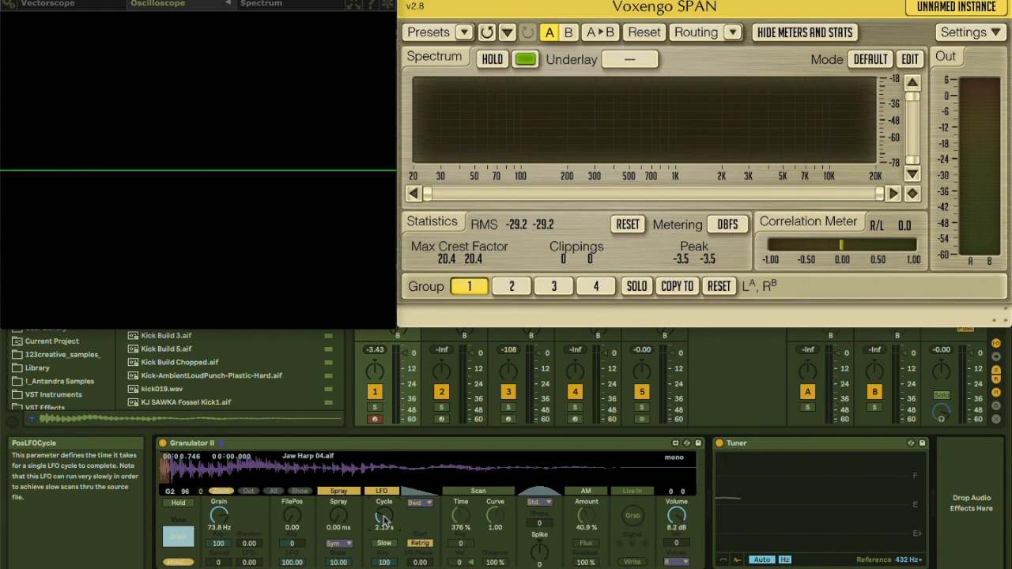
{"action": "left_click_drag", "start_coordinate": [384, 515], "coordinate": [384, 554]}
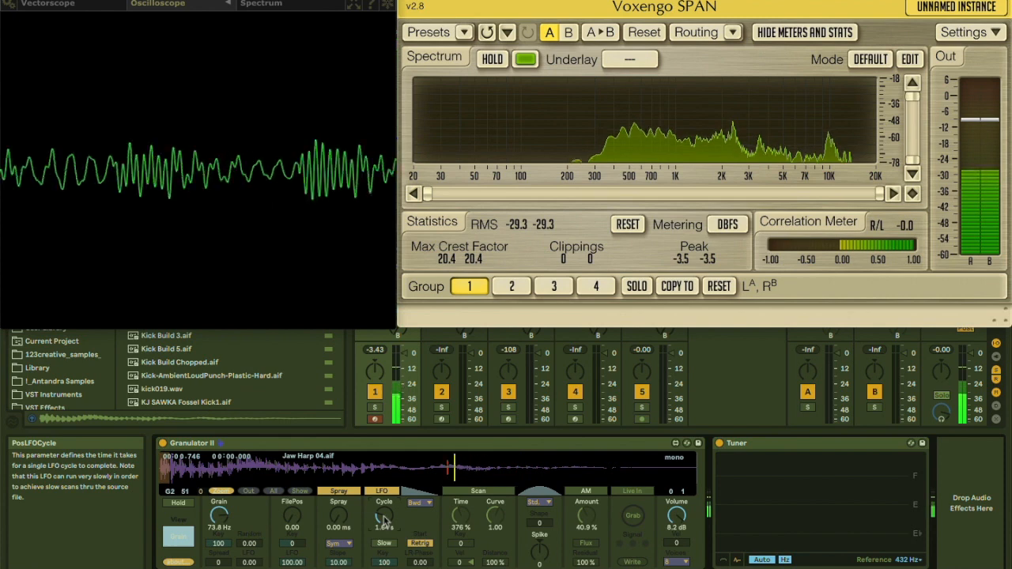
Change the LFO waveform to S&H and set its Cycle to 2.93 s
{"action": "left_click", "coordinate": [419, 503]}
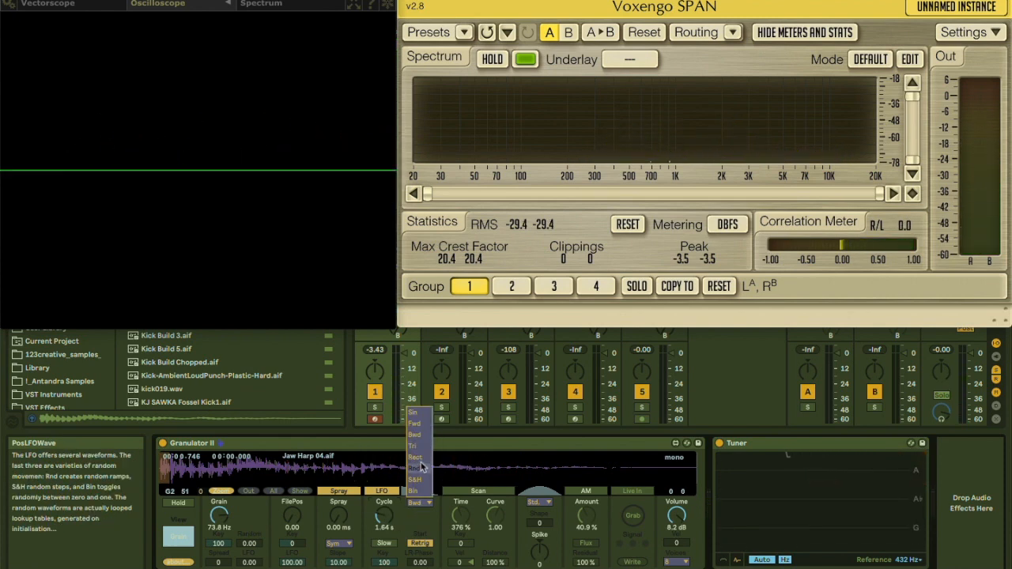
{"action": "left_click", "coordinate": [417, 480]}
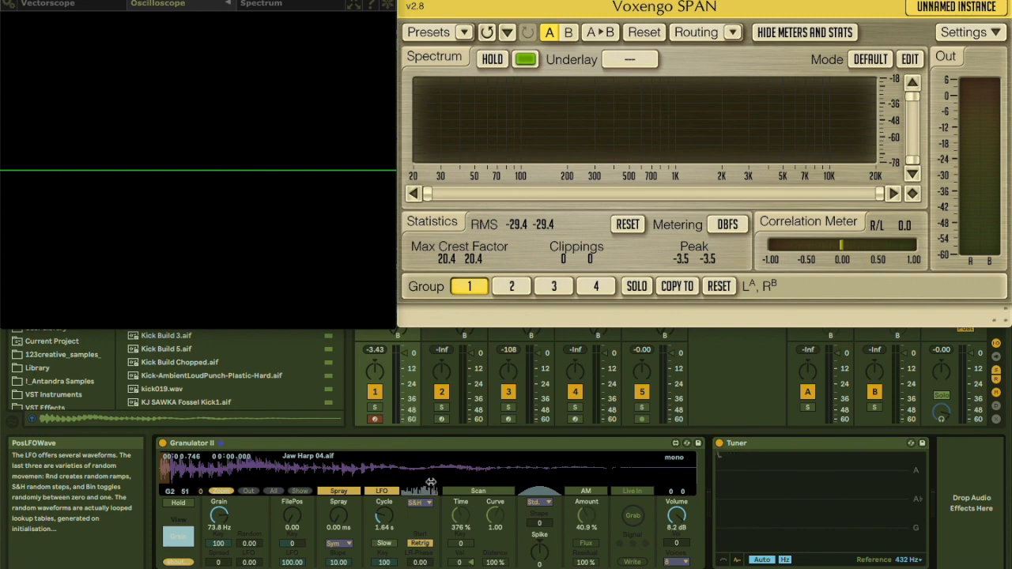
{"action": "left_click_drag", "start_coordinate": [387, 518], "coordinate": [387, 511]}
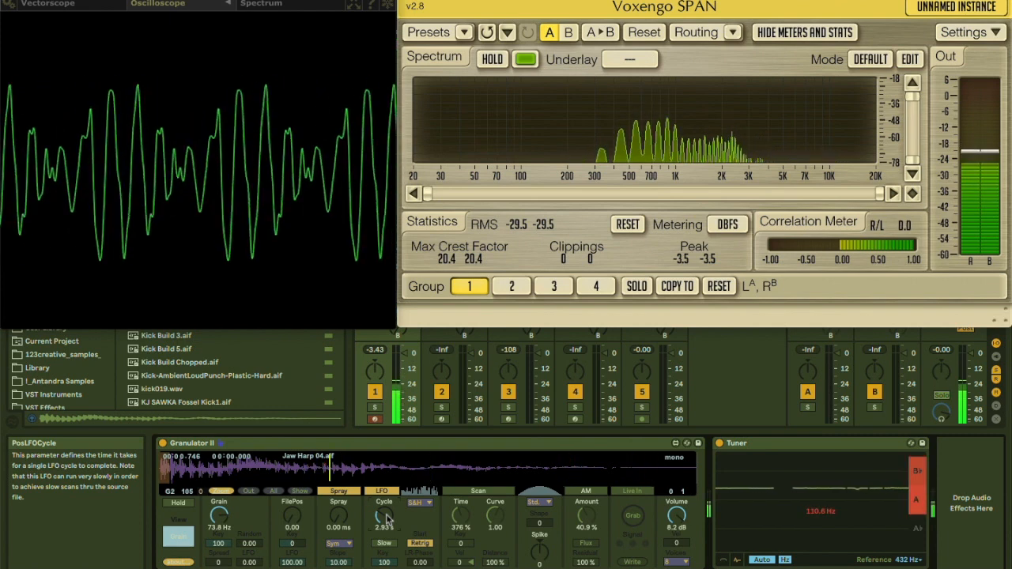
Set the grain window type to Fall with Shape 100 and Spike 18
{"action": "left_click", "coordinate": [540, 503]}
{"action": "left_click", "coordinate": [534, 525]}
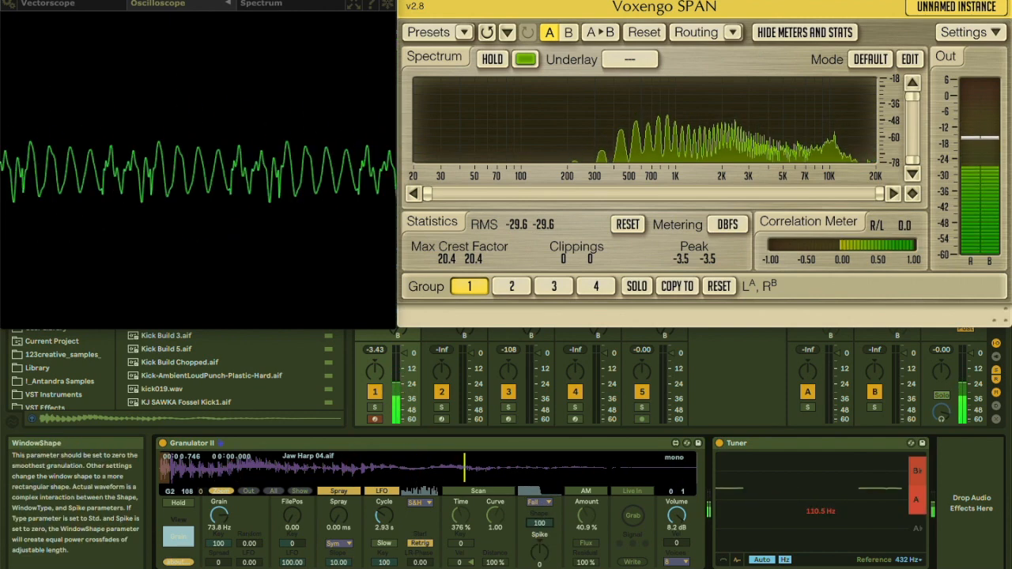
{"action": "mouse_move", "coordinate": [542, 557]}
{"action": "left_mouse_down"}
{"action": "mouse_move", "coordinate": [543, 478]}
{"action": "mouse_move", "coordinate": [541, 568]}
{"action": "left_mouse_up"}
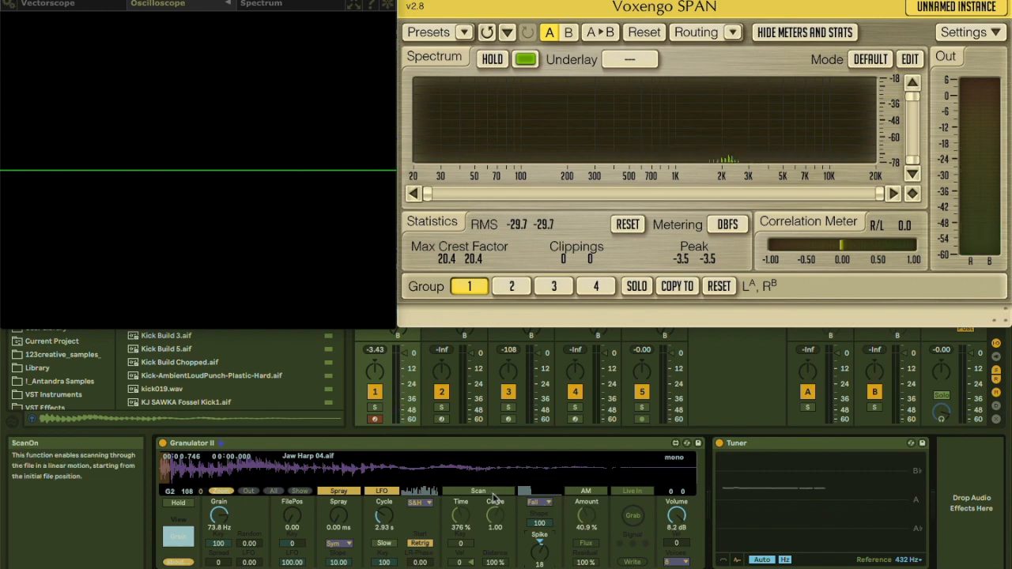
Change the grain window type to Rise and set its Spike to 100
{"action": "left_click", "coordinate": [538, 503]}
{"action": "left_click", "coordinate": [534, 536]}
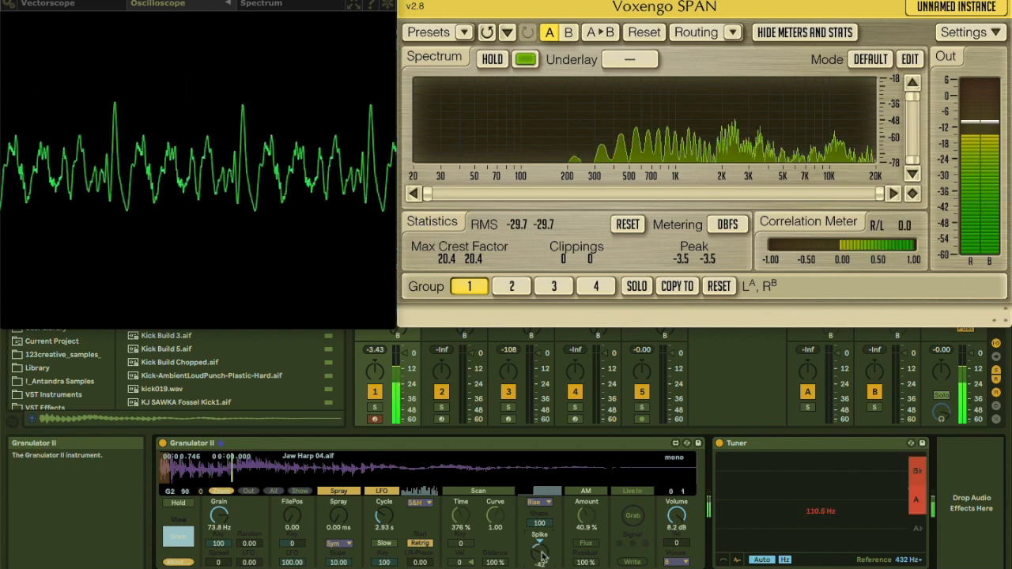
{"action": "left_click_drag", "start_coordinate": [542, 555], "coordinate": [541, 490]}
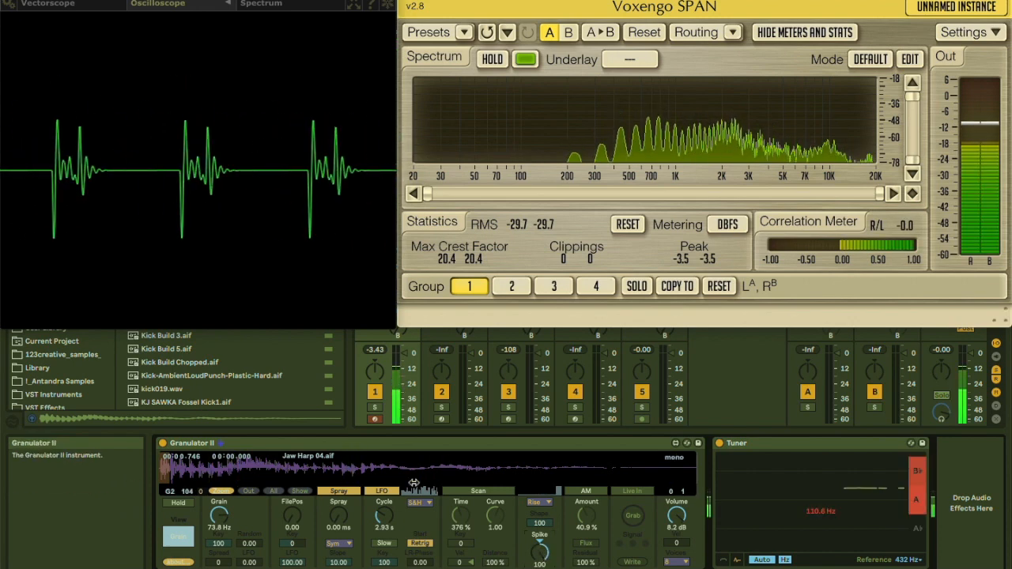
Set the LFO Cycle to 250 ms, turn the LFO off, and enable Scan with Spray at 0.00 ms
{"action": "mouse_move", "coordinate": [381, 518]}
{"action": "left_mouse_down"}
{"action": "mouse_move", "coordinate": [381, 493]}
{"action": "mouse_move", "coordinate": [384, 537]}
{"action": "mouse_move", "coordinate": [388, 517]}
{"action": "left_mouse_up"}
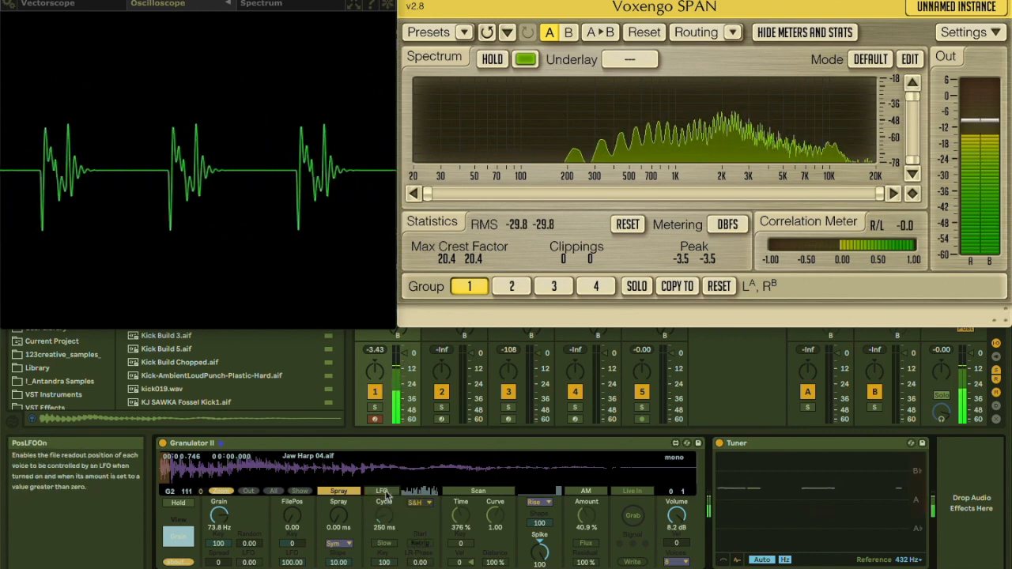
{"action": "left_click_drag", "start_coordinate": [339, 523], "coordinate": [338, 538]}
{"action": "left_click", "coordinate": [462, 492]}
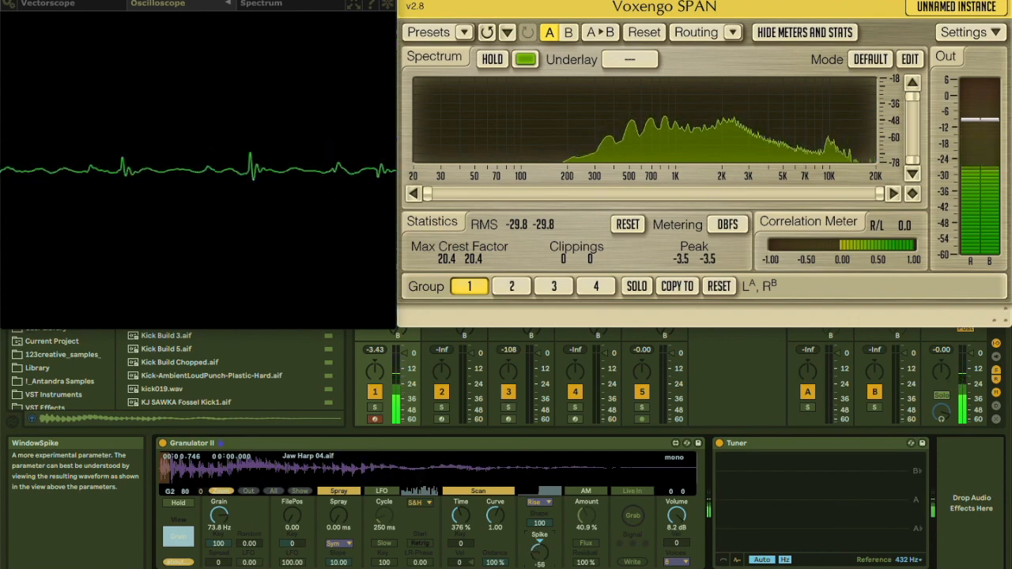
Set the grain window type to Std. with Shape 61 and Spike 66
{"action": "left_click", "coordinate": [541, 503]}
{"action": "left_click", "coordinate": [544, 517]}
{"action": "left_click", "coordinate": [542, 504]}
{"action": "left_click", "coordinate": [541, 513]}
{"action": "left_click_drag", "start_coordinate": [540, 555], "coordinate": [540, 549]}
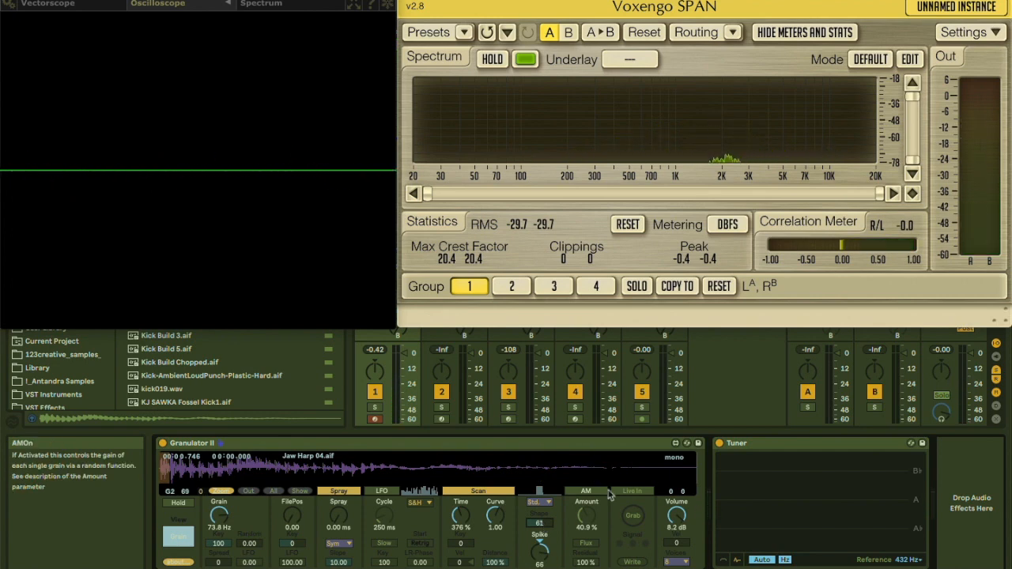
Enable AM in Void mode with its Amount at 0.00 %
{"action": "left_click_drag", "start_coordinate": [587, 513], "coordinate": [588, 552]}
{"action": "left_click", "coordinate": [587, 545]}
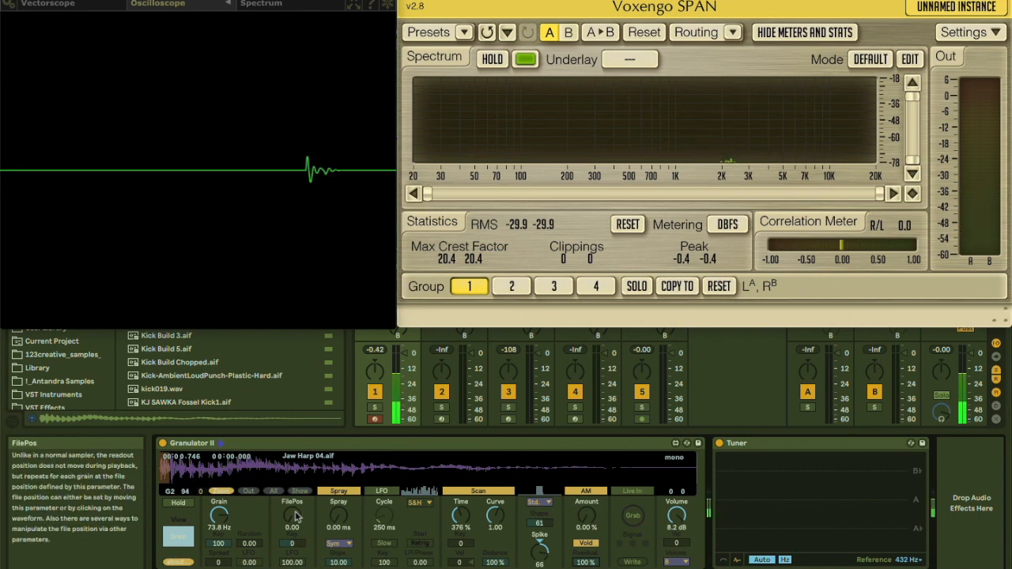
{"action": "mouse_move", "coordinate": [295, 516]}
{"action": "left_mouse_down"}
{"action": "mouse_move", "coordinate": [295, 468]}
{"action": "mouse_move", "coordinate": [295, 518]}
{"action": "left_mouse_up"}
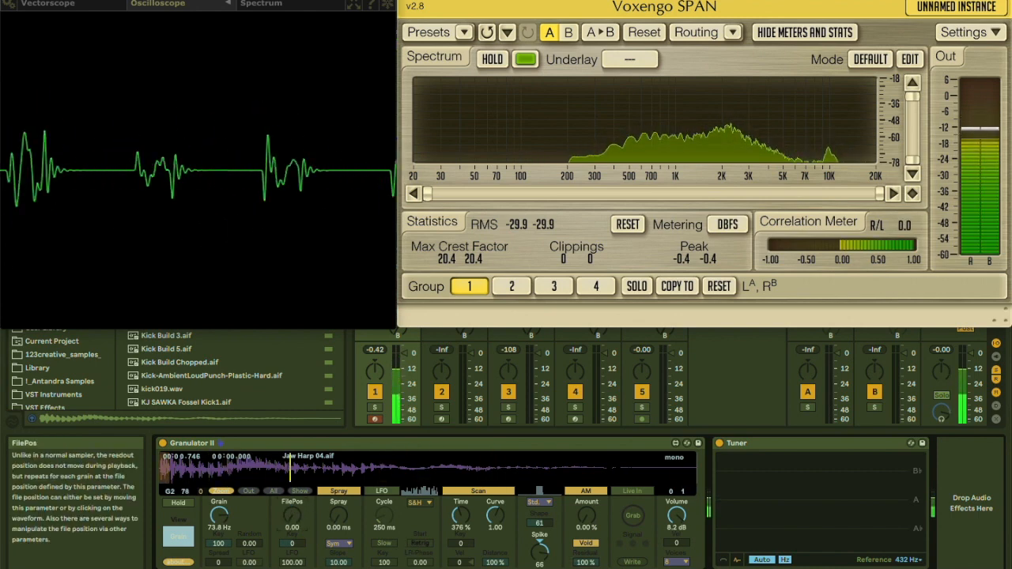
Turn the LFO on with the Grain LFO amount at 100.00, and lower the grain frequency to 3.66 Hz
{"action": "mouse_move", "coordinate": [219, 515]}
{"action": "left_mouse_down"}
{"action": "mouse_move", "coordinate": [219, 556]}
{"action": "mouse_move", "coordinate": [223, 489]}
{"action": "mouse_move", "coordinate": [223, 514]}
{"action": "left_mouse_up"}
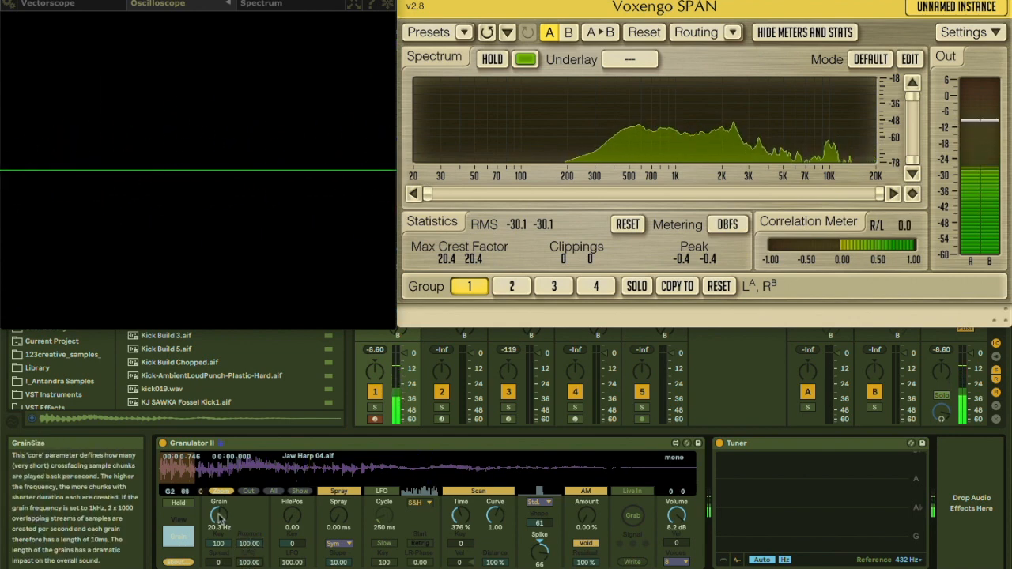
{"action": "left_click", "coordinate": [380, 490]}
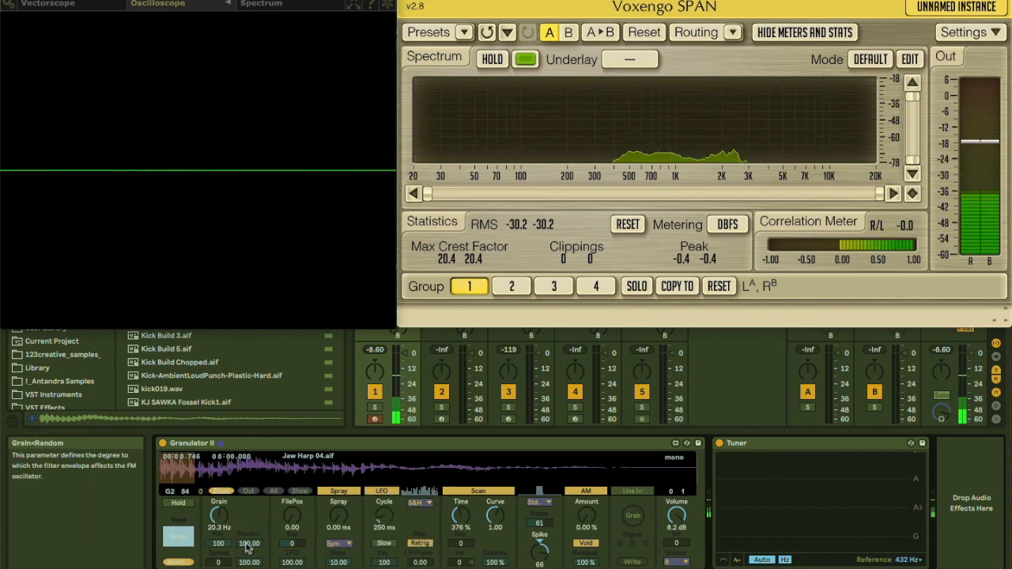
{"action": "left_click_drag", "start_coordinate": [219, 517], "coordinate": [219, 545]}
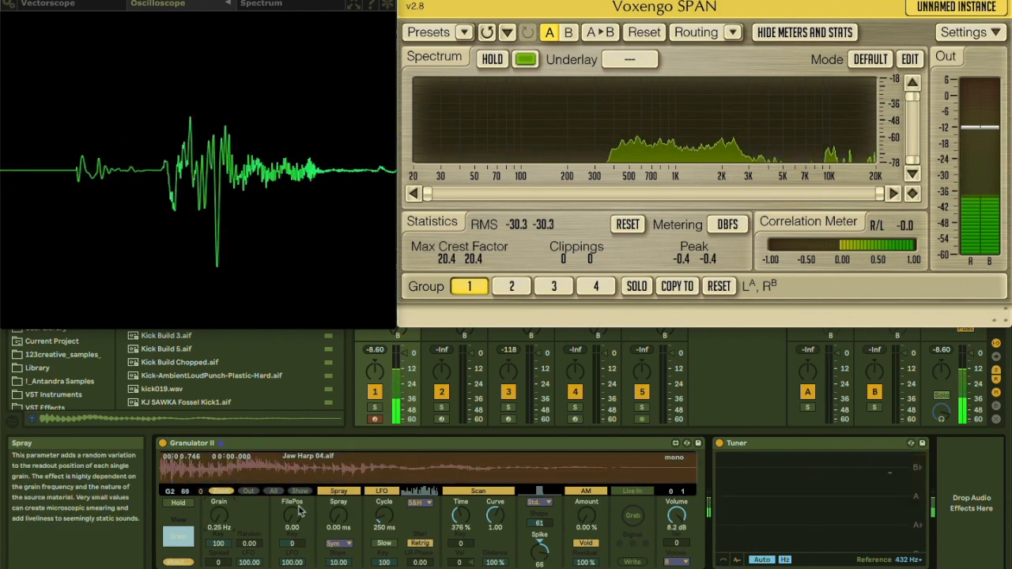
{"action": "left_click_drag", "start_coordinate": [223, 515], "coordinate": [224, 498]}
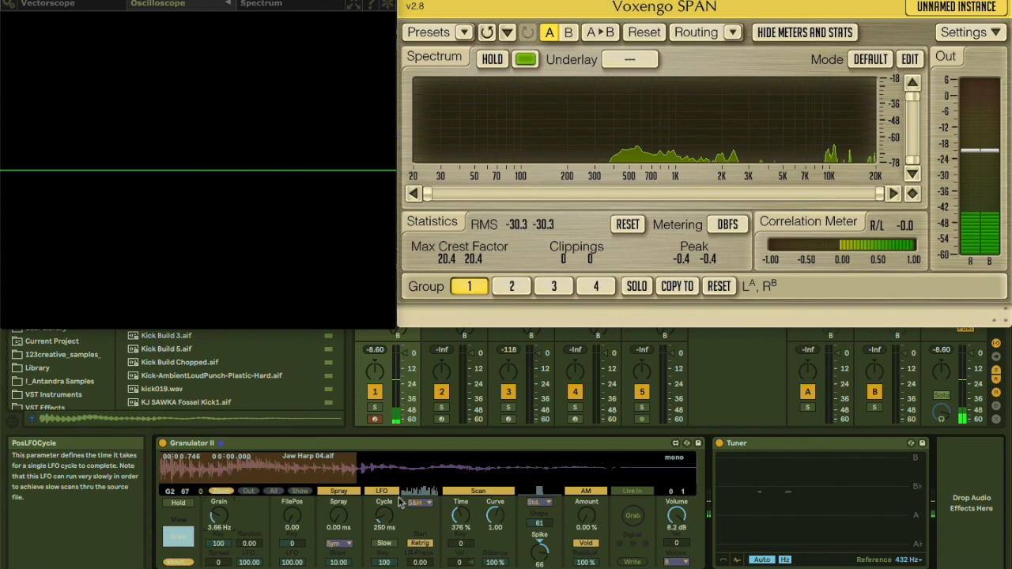
Switch the LFO start to Free with a 50.0 ms Cycle, and raise the grain frequency to 140 Hz
{"action": "left_click", "coordinate": [419, 543]}
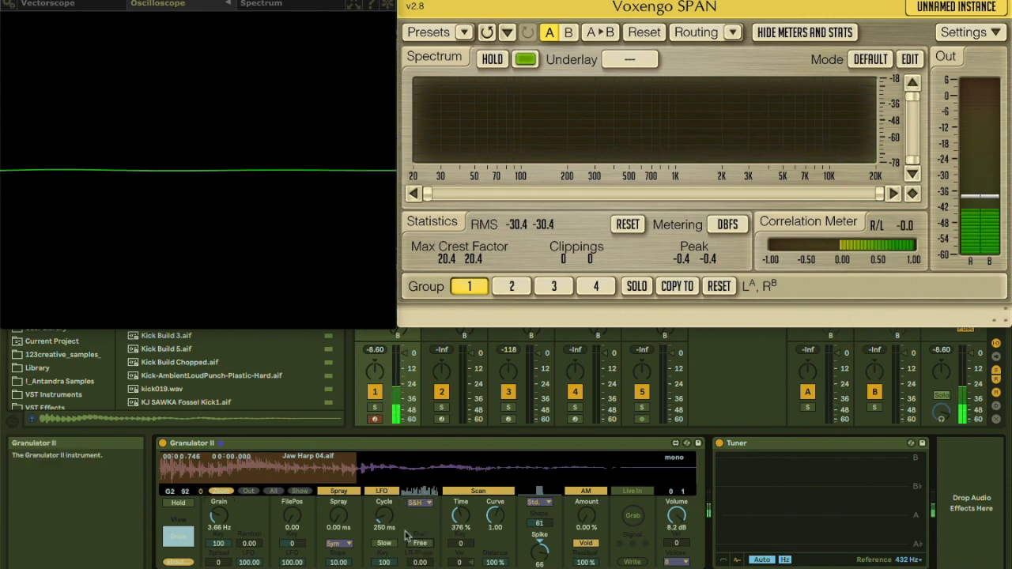
{"action": "left_click_drag", "start_coordinate": [218, 518], "coordinate": [218, 499]}
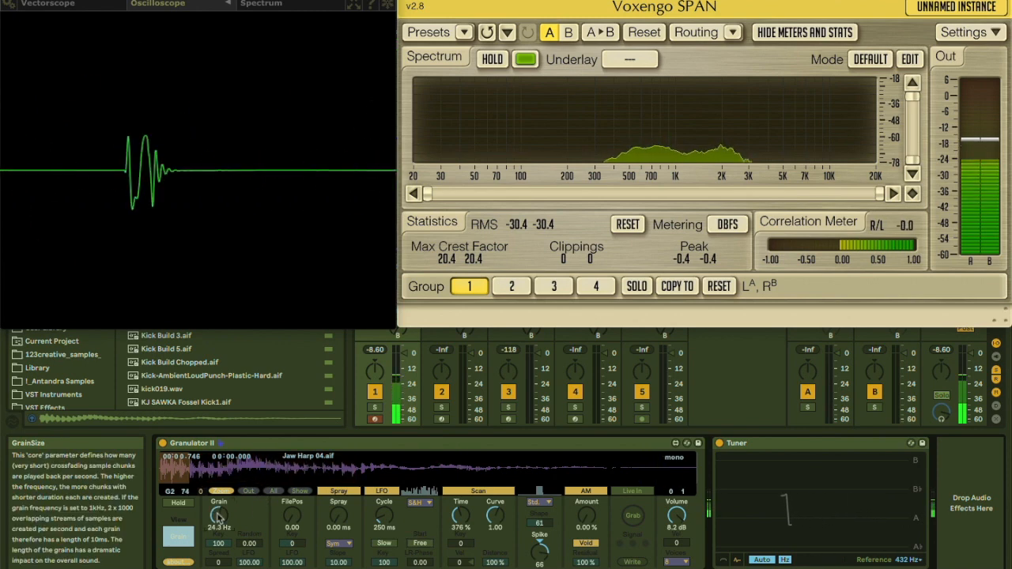
{"action": "left_click_drag", "start_coordinate": [218, 517], "coordinate": [218, 500]}
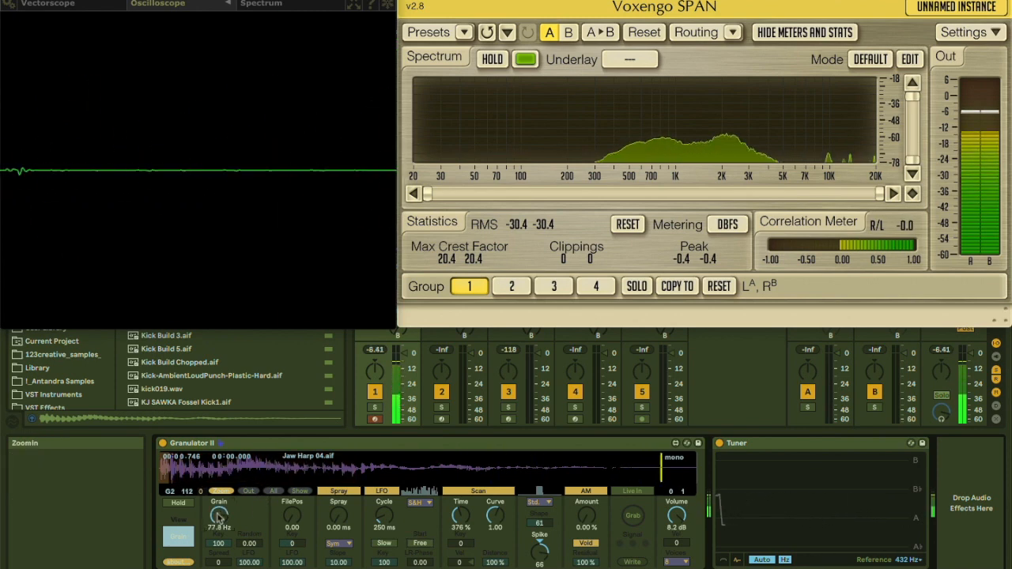
{"action": "left_click_drag", "start_coordinate": [384, 517], "coordinate": [384, 538]}
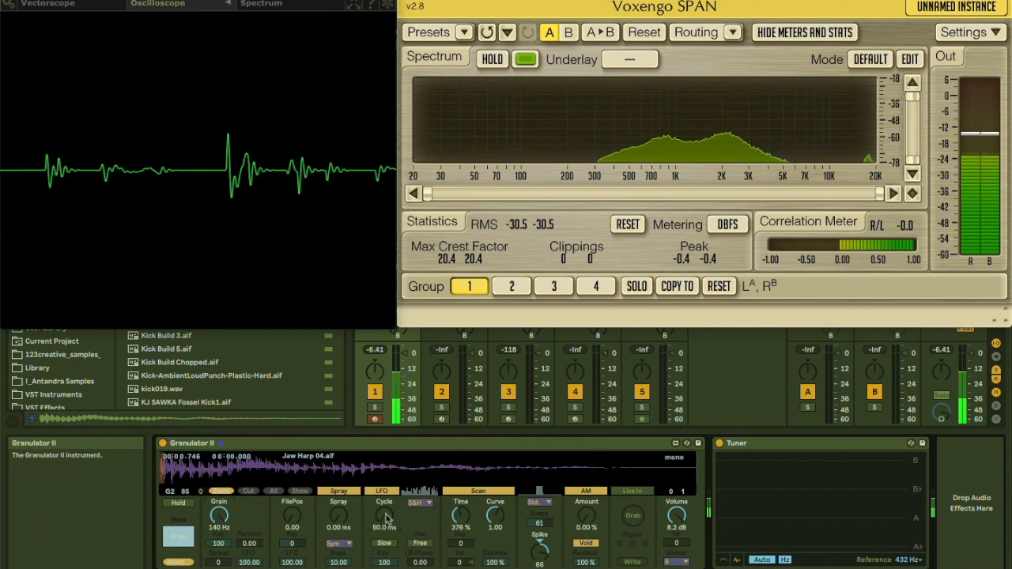
Set the Scan Time to 305 % and window Spike to 0, and turn AM off with its Amount at 29.9 %
{"action": "left_click_drag", "start_coordinate": [473, 532], "coordinate": [472, 543]}
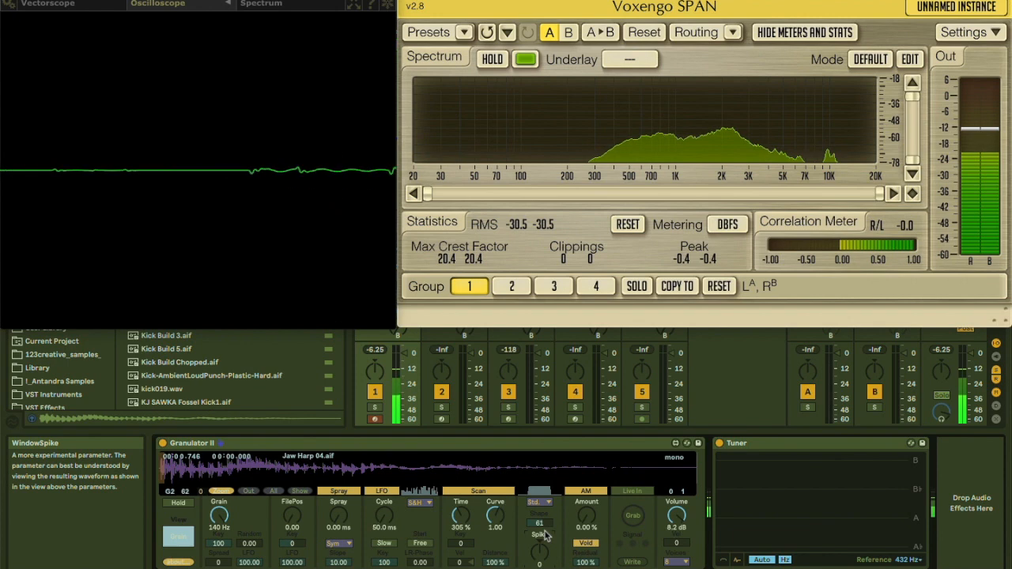
{"action": "left_click_drag", "start_coordinate": [588, 519], "coordinate": [588, 496]}
{"action": "left_click", "coordinate": [584, 493]}
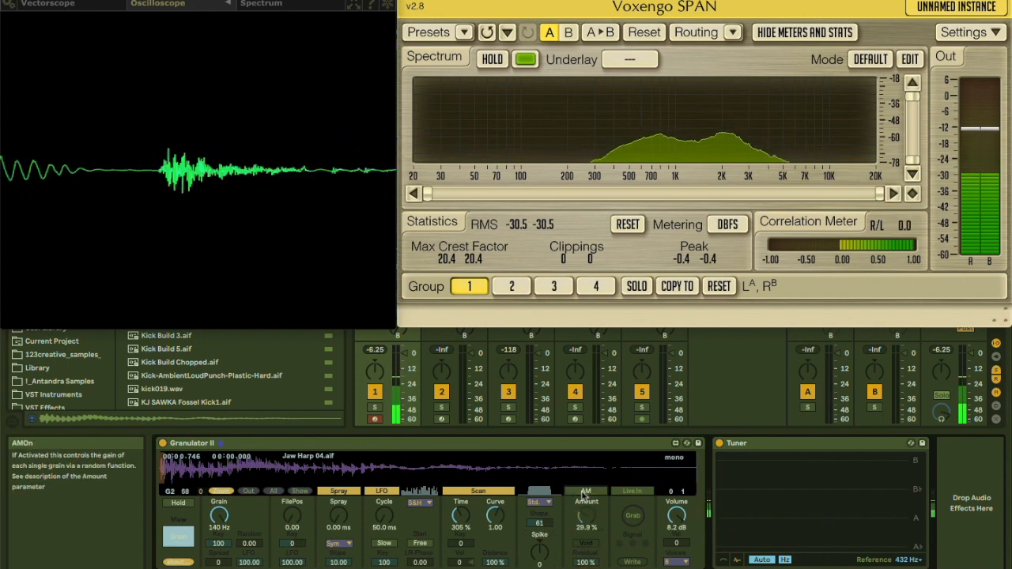
Set the grain frequency to 150 Hz and turn Spray off, keeping its direction at Sym
{"action": "left_click_drag", "start_coordinate": [290, 525], "coordinate": [291, 545]}
{"action": "mouse_move", "coordinate": [220, 516]}
{"action": "left_mouse_down"}
{"action": "mouse_move", "coordinate": [220, 563]}
{"action": "mouse_move", "coordinate": [220, 471]}
{"action": "left_mouse_up"}
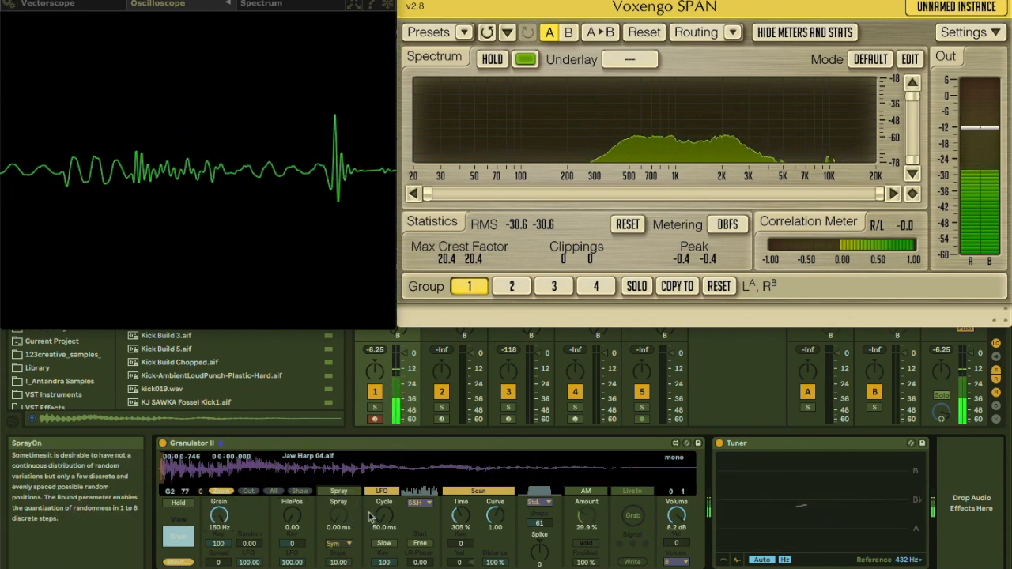
{"action": "left_click", "coordinate": [335, 544]}
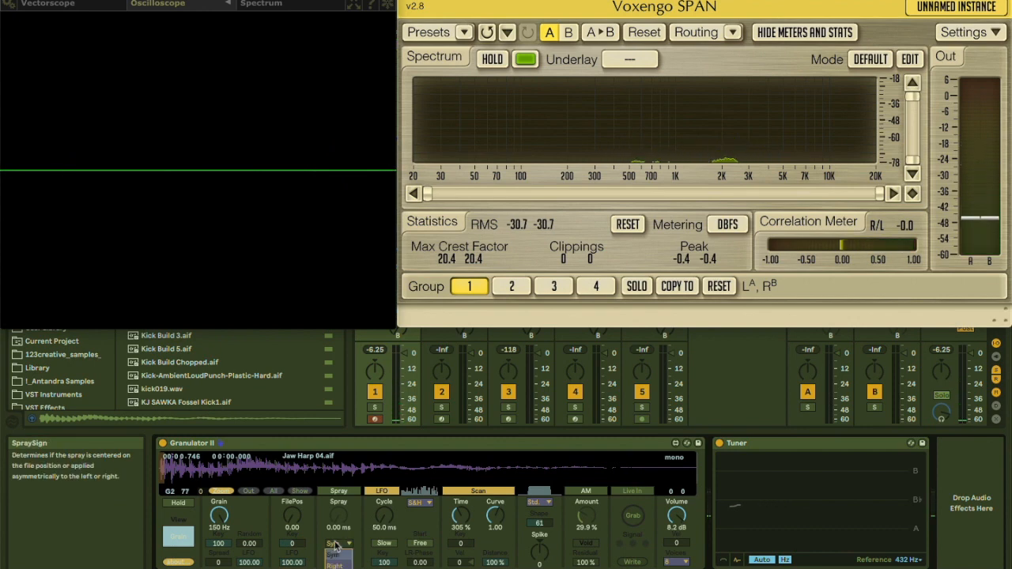
{"action": "left_click", "coordinate": [344, 543]}
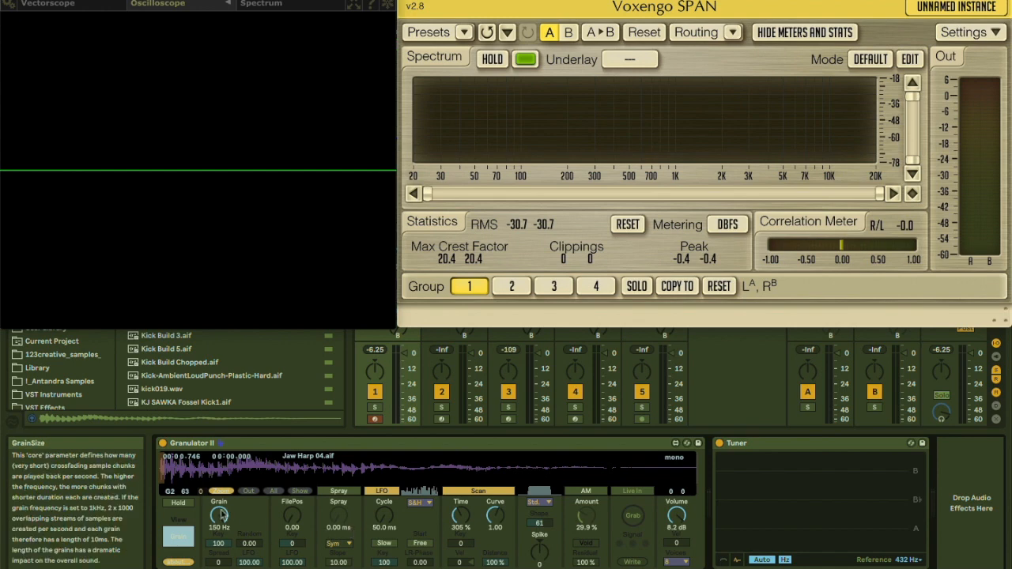
In the Filter view, transpose the pitch by +8 st and set FM to 225 Hz with an amount of 83.17
{"action": "left_click", "coordinate": [178, 537]}
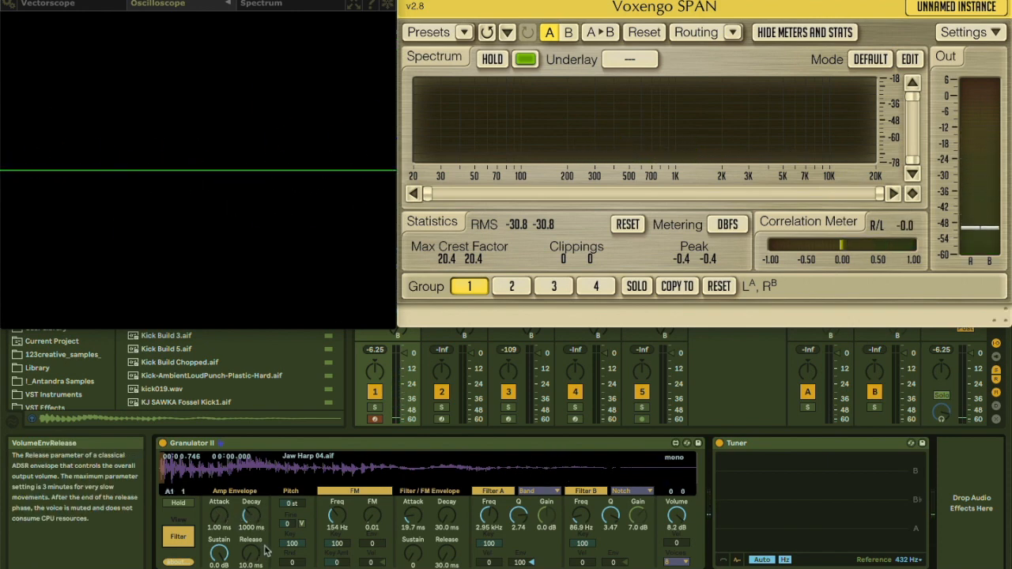
{"action": "mouse_move", "coordinate": [290, 504]}
{"action": "left_mouse_down"}
{"action": "mouse_move", "coordinate": [290, 523]}
{"action": "mouse_move", "coordinate": [290, 492]}
{"action": "left_mouse_up"}
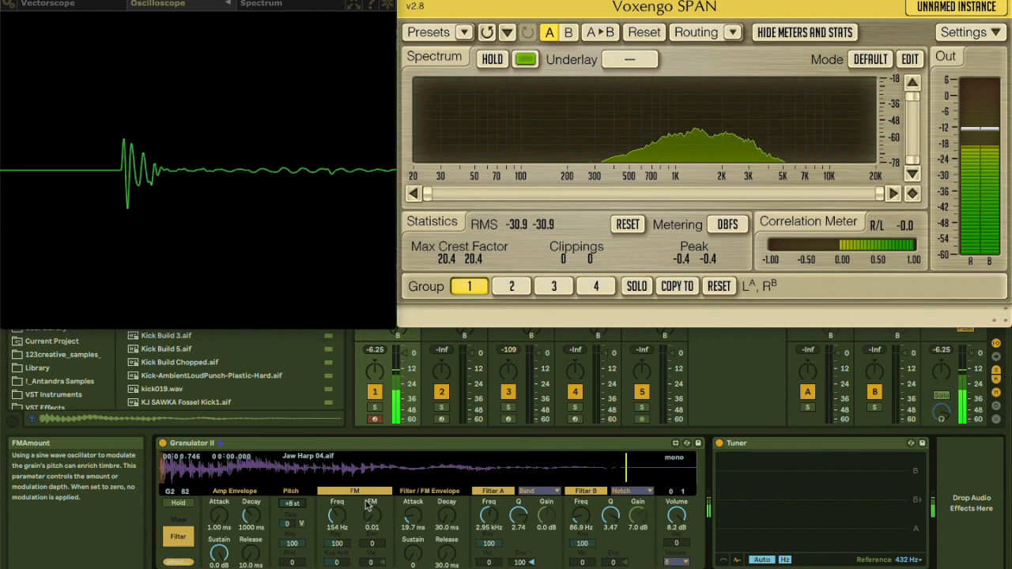
{"action": "left_click_drag", "start_coordinate": [337, 515], "coordinate": [372, 458]}
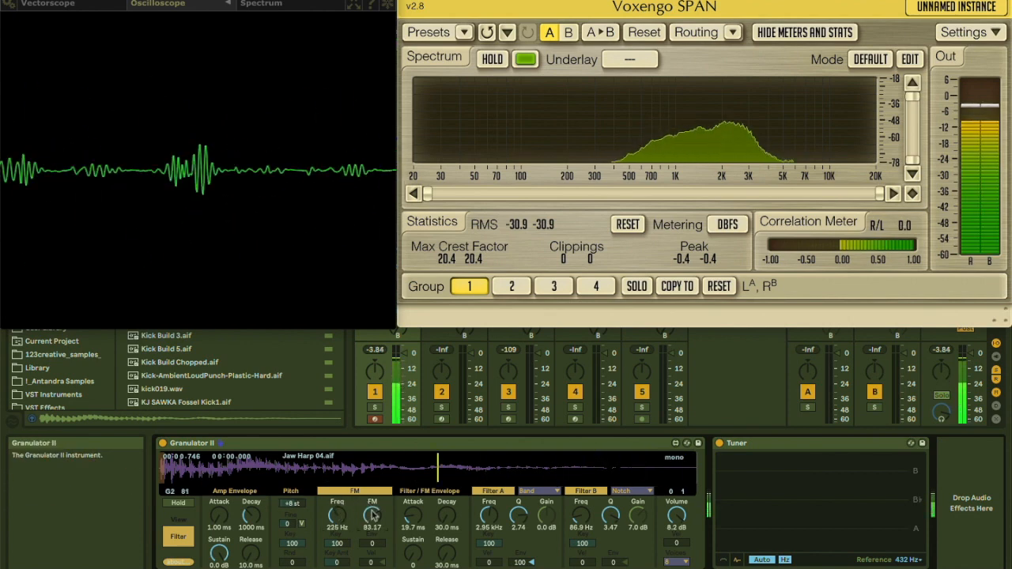
{"action": "left_click", "coordinate": [334, 491]}
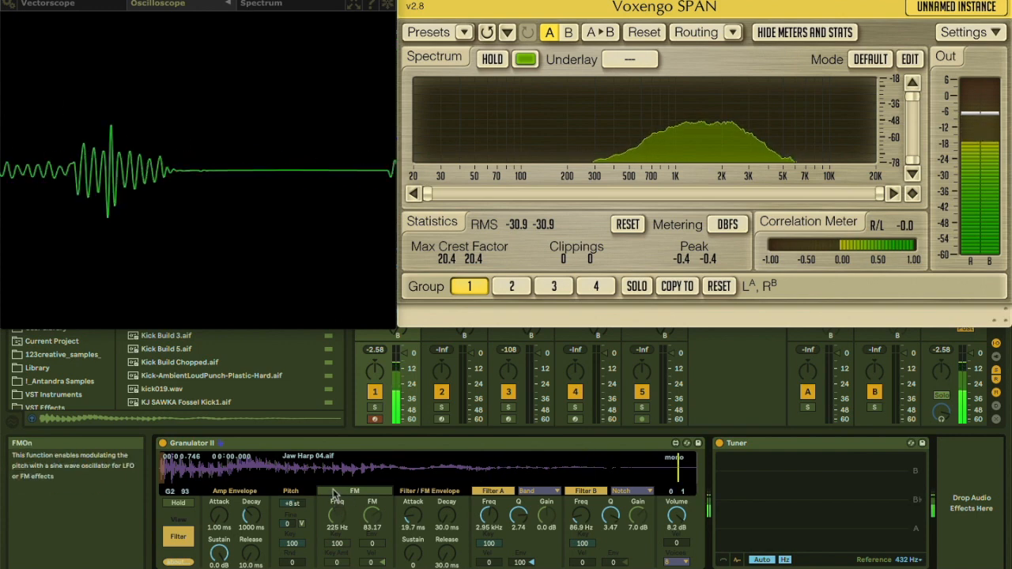
{"action": "left_click", "coordinate": [333, 492]}
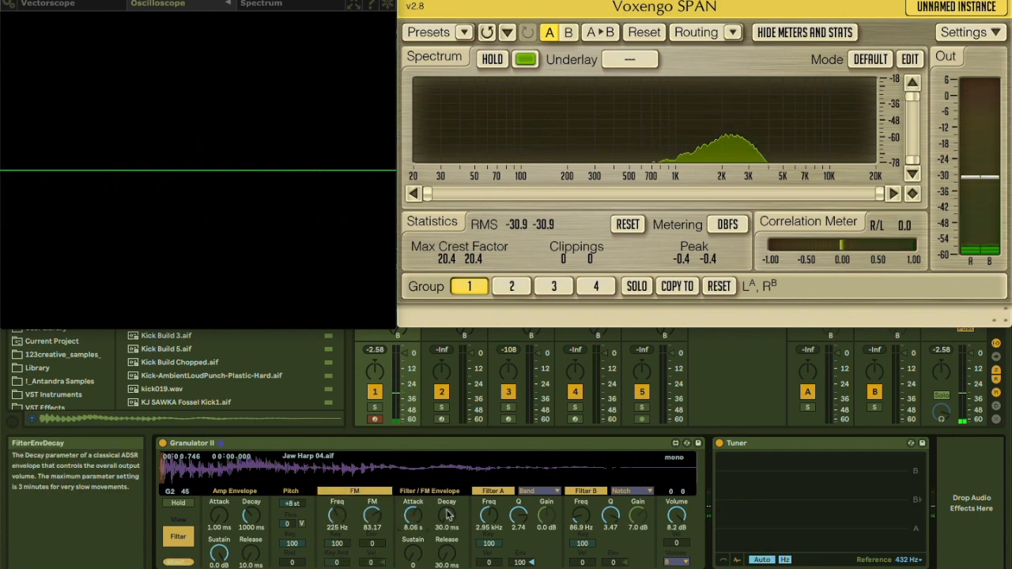
Set the FM frequency to 154 Hz, the FM amount to 250.00 and the Filter / FM Envelope Attack to 192 ms
{"action": "left_click_drag", "start_coordinate": [371, 543], "coordinate": [372, 529]}
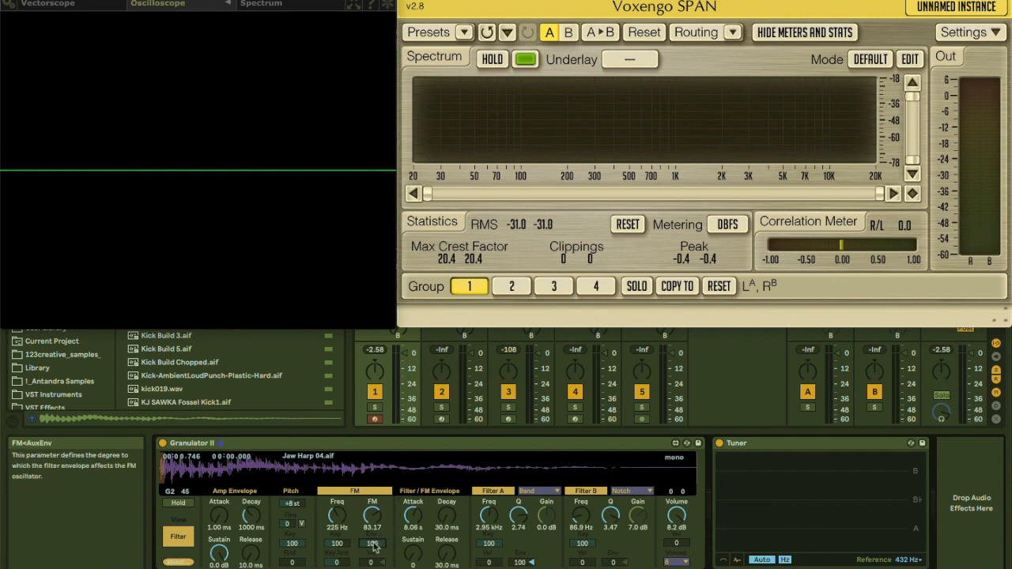
{"action": "left_click_drag", "start_coordinate": [337, 516], "coordinate": [336, 558]}
{"action": "left_click_drag", "start_coordinate": [409, 518], "coordinate": [409, 554]}
{"action": "left_click_drag", "start_coordinate": [337, 518], "coordinate": [338, 479]}
{"action": "left_click_drag", "start_coordinate": [372, 519], "coordinate": [372, 474]}
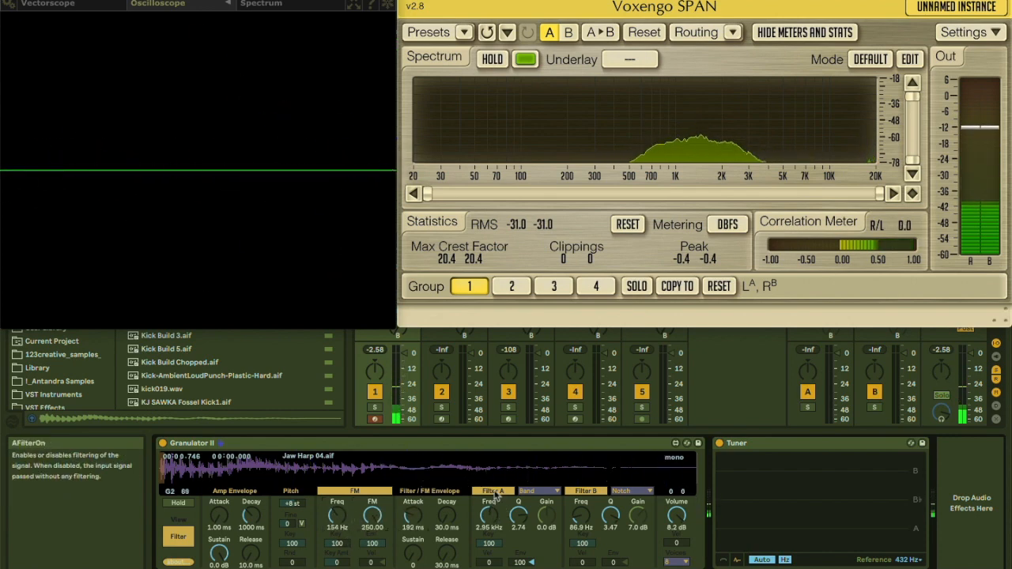
Change Filter A to HP12 with its frequency at 1.47 kHz
{"action": "left_click", "coordinate": [539, 491]}
{"action": "left_click", "coordinate": [529, 514]}
{"action": "left_click_drag", "start_coordinate": [490, 517], "coordinate": [490, 528]}
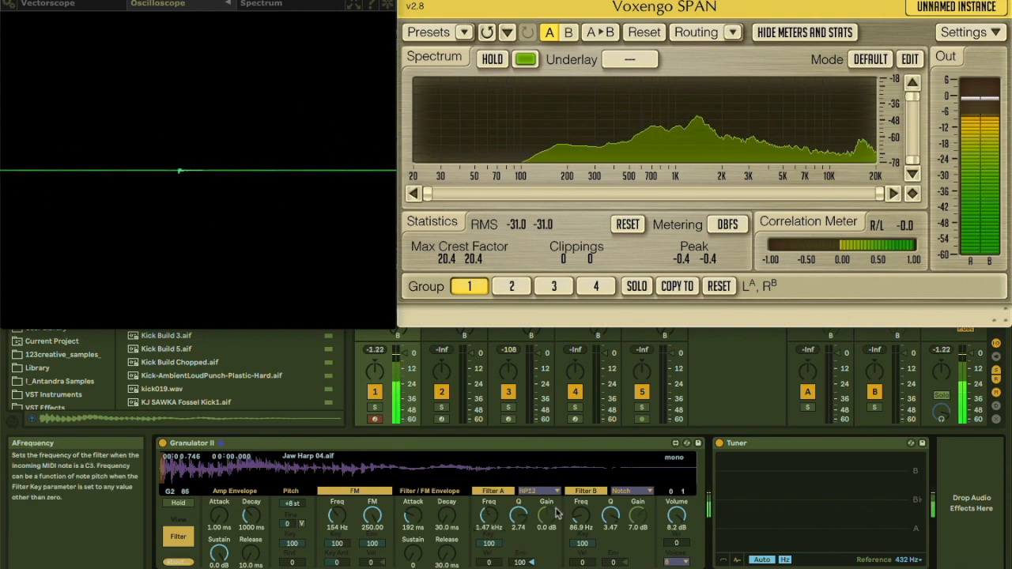
Change Filter B to HP12 with its frequency at 3.81 kHz
{"action": "left_click_drag", "start_coordinate": [580, 515], "coordinate": [581, 498]}
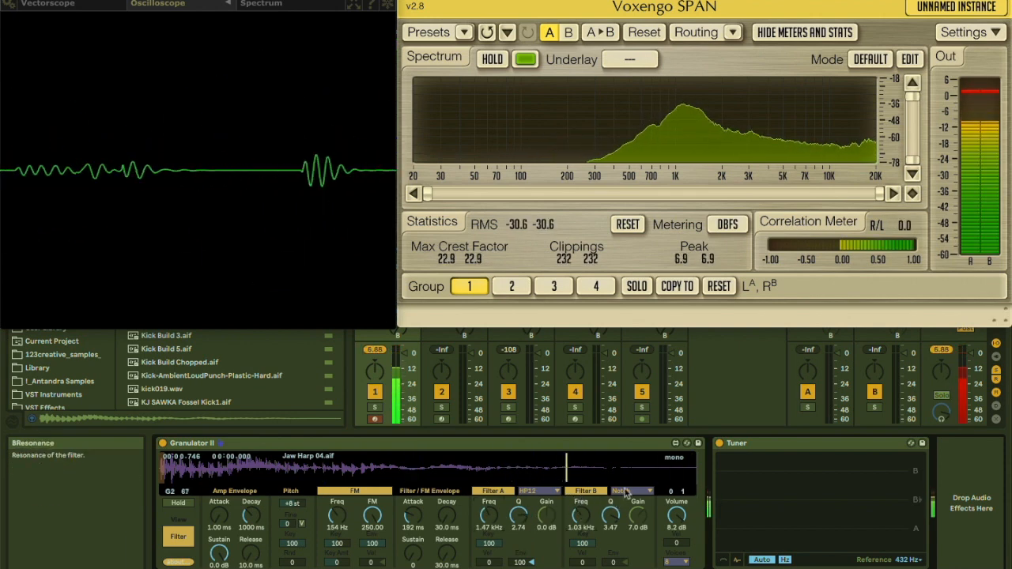
{"action": "left_click", "coordinate": [633, 491]}
{"action": "left_click", "coordinate": [625, 516]}
{"action": "left_click_drag", "start_coordinate": [581, 515], "coordinate": [581, 538]}
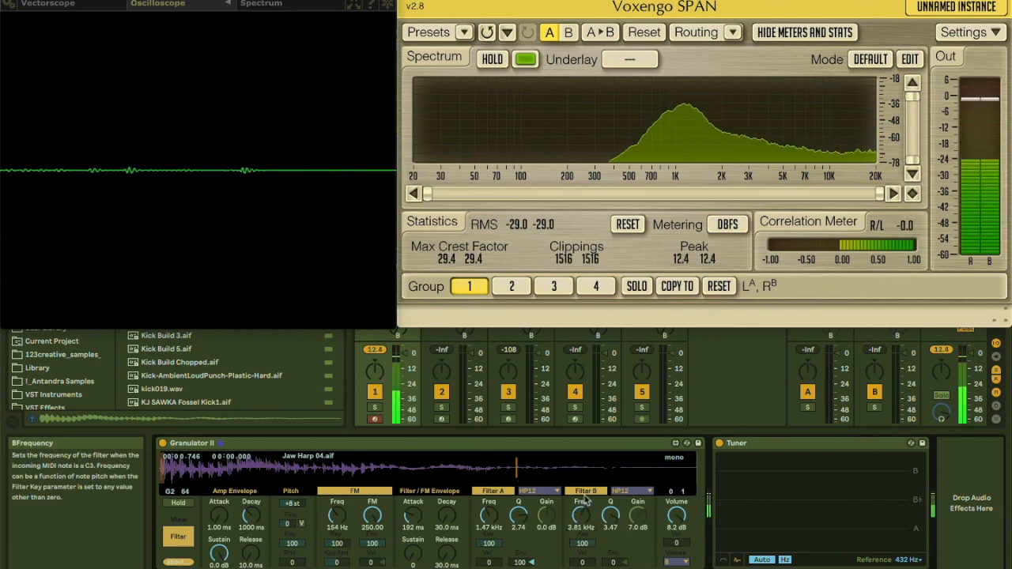
Turn off Filter B, FM and Filter A, and return to the Grain view
{"action": "left_click", "coordinate": [585, 491]}
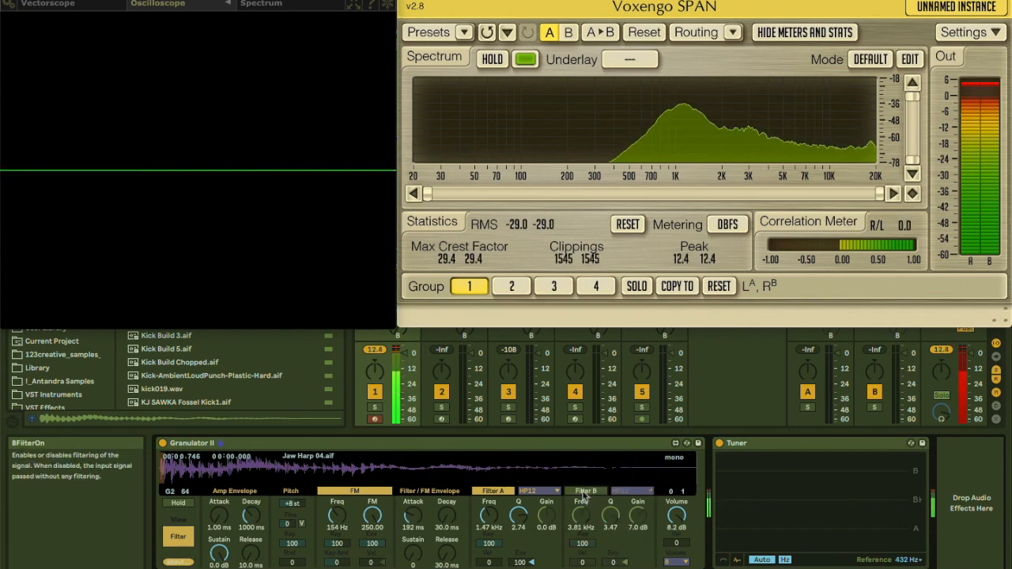
{"action": "left_click", "coordinate": [354, 491]}
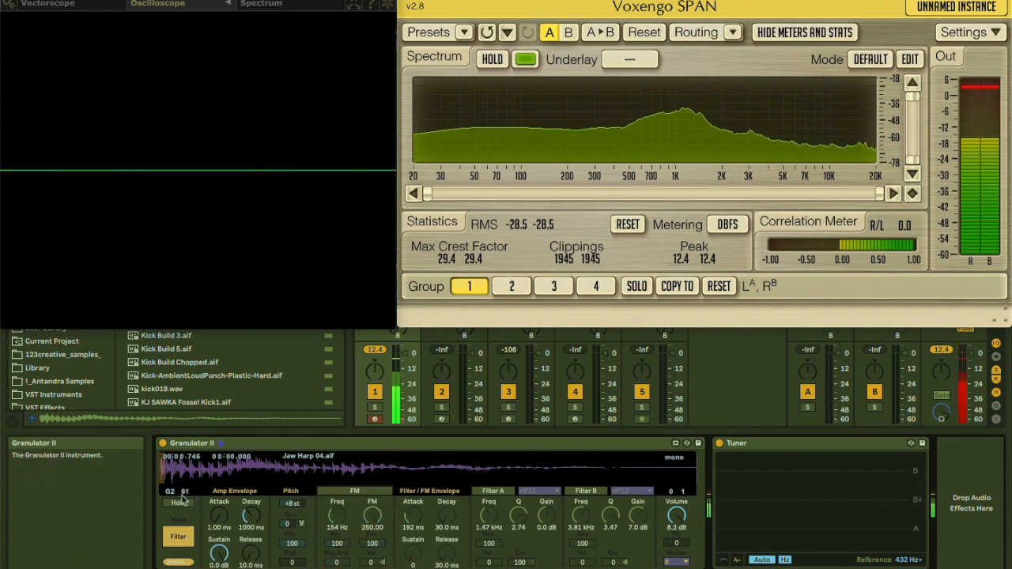
{"action": "left_click", "coordinate": [178, 536]}
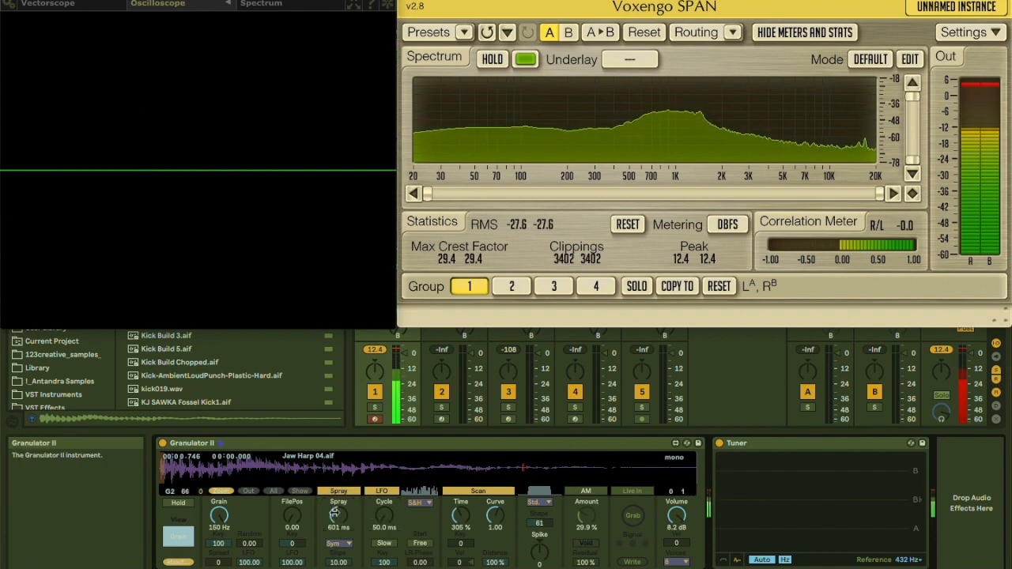
Set the LFO waveform to Fwd and vary the grain frequency from 16.0 Hz up to 150 Hz
{"action": "left_click", "coordinate": [414, 502]}
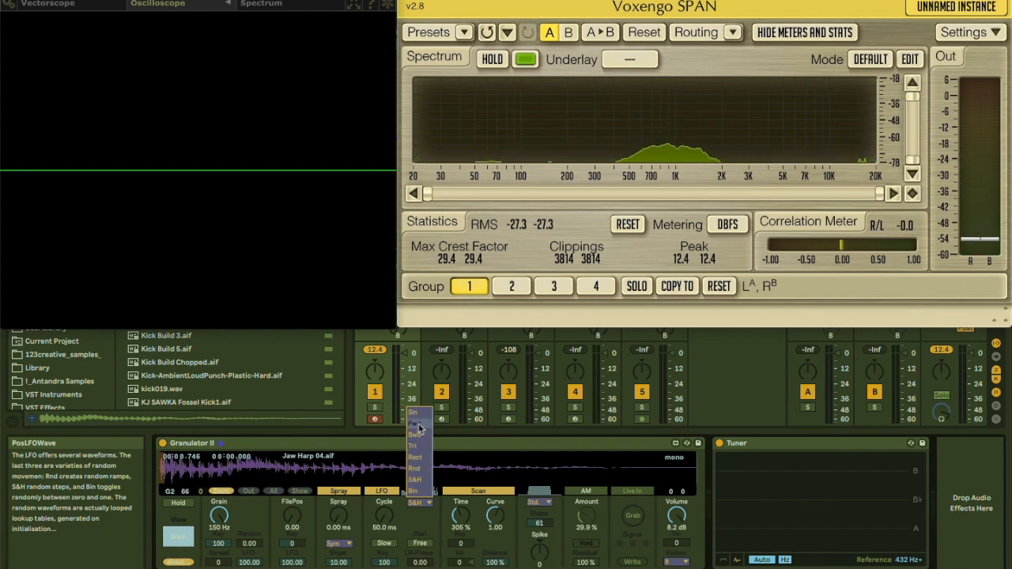
{"action": "left_click", "coordinate": [418, 425]}
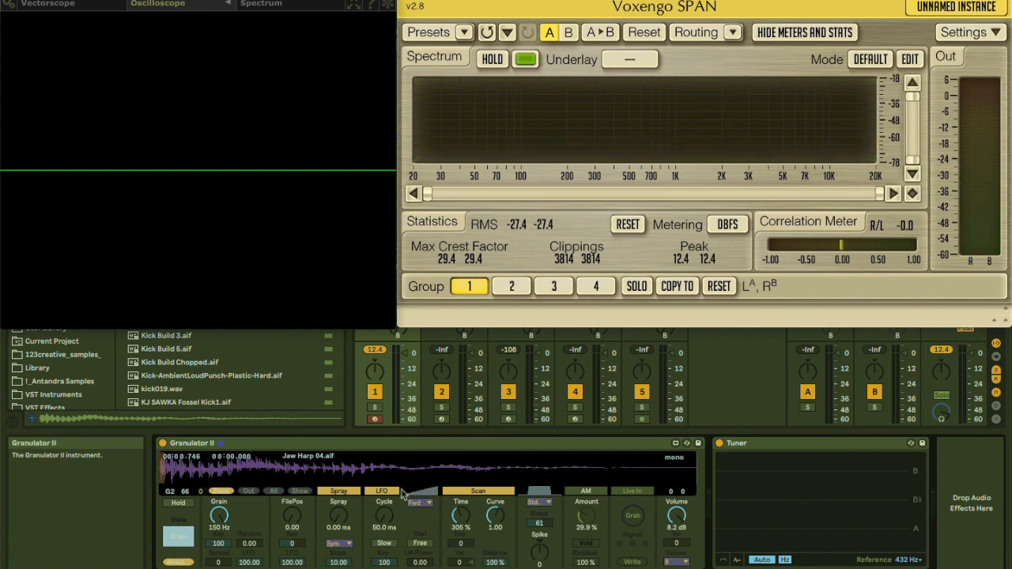
{"action": "mouse_move", "coordinate": [220, 515]}
{"action": "left_mouse_down"}
{"action": "mouse_move", "coordinate": [219, 538]}
{"action": "mouse_move", "coordinate": [220, 515]}
{"action": "left_mouse_up"}
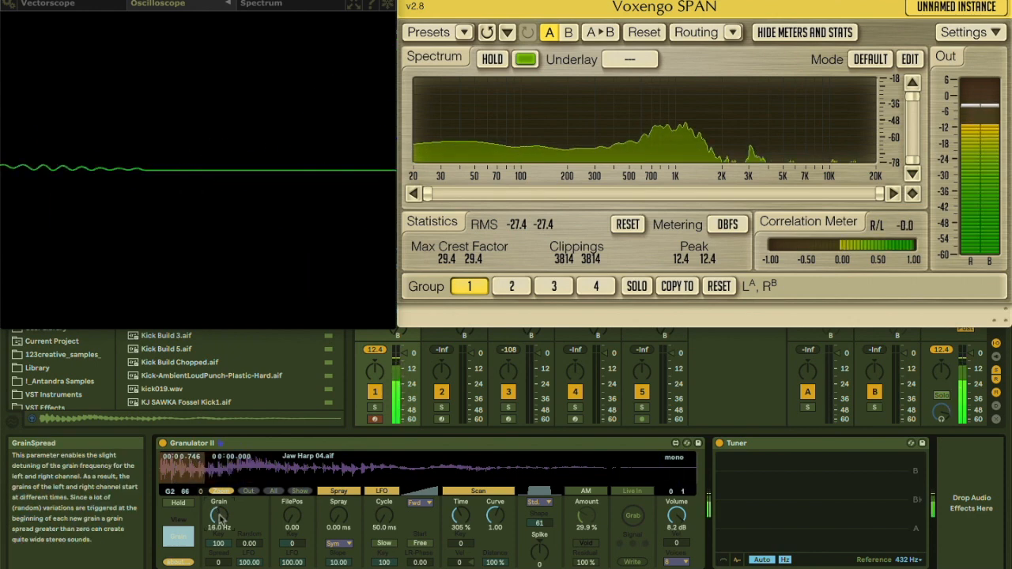
{"action": "mouse_move", "coordinate": [220, 518]}
{"action": "left_mouse_down"}
{"action": "mouse_move", "coordinate": [219, 542]}
{"action": "mouse_move", "coordinate": [220, 515]}
{"action": "left_mouse_up"}
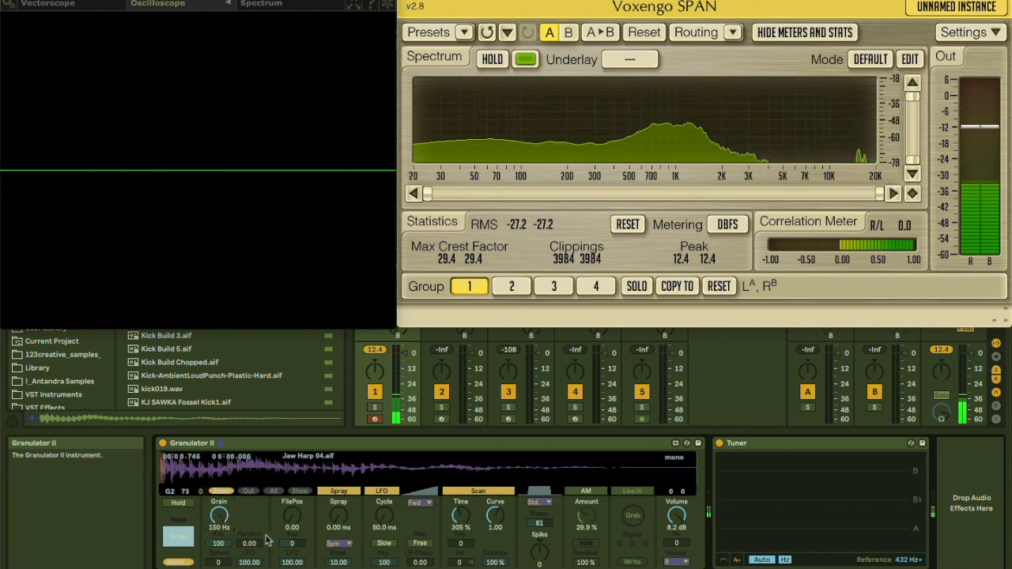
Set the LFO Cycle to 5.07 s and the Grain LFO modulation amount to 64.60
{"action": "left_click_drag", "start_coordinate": [249, 562], "coordinate": [249, 567]}
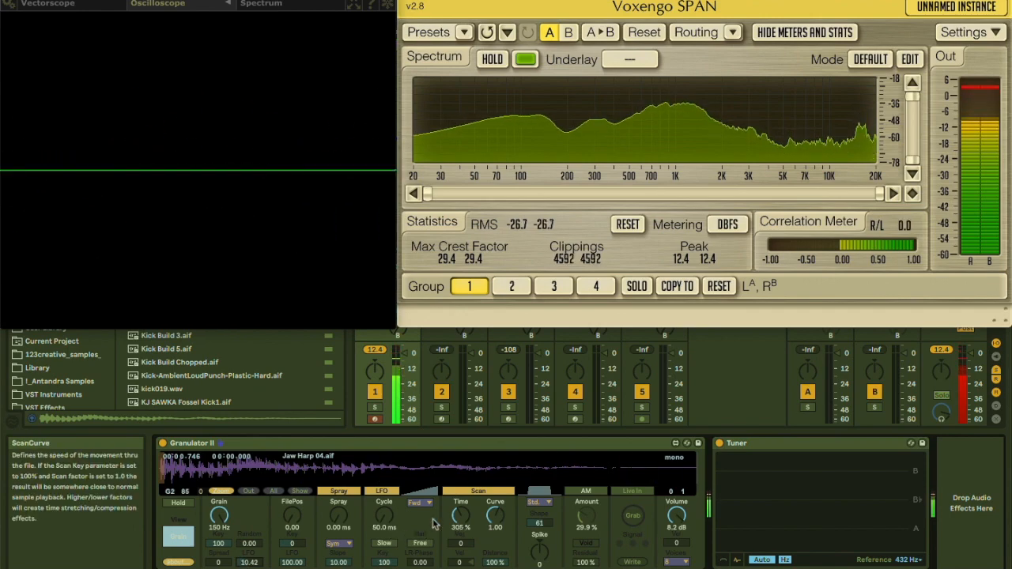
{"action": "left_click_drag", "start_coordinate": [384, 516], "coordinate": [385, 508]}
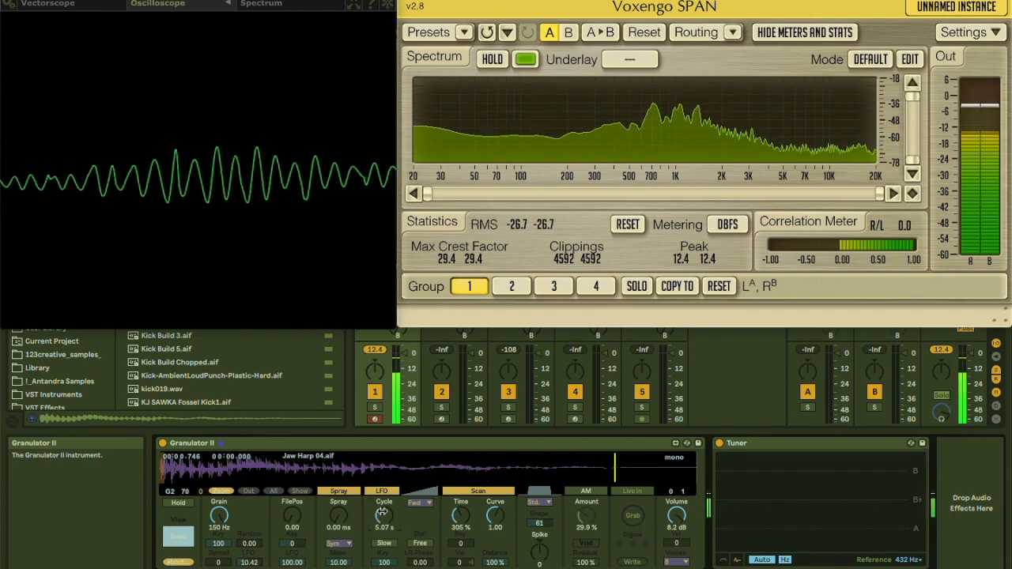
{"action": "left_click_drag", "start_coordinate": [250, 562], "coordinate": [250, 537]}
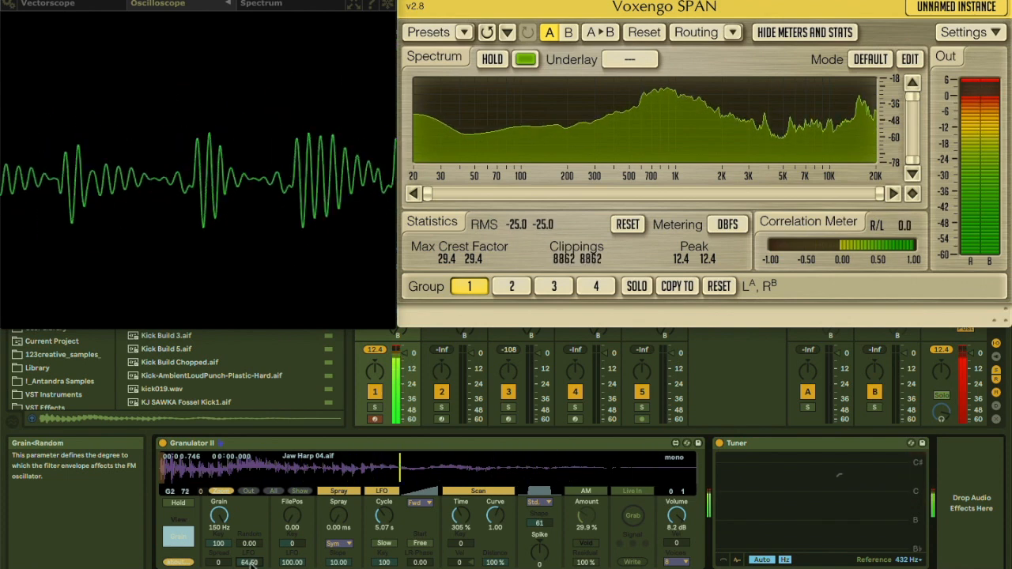
Set the Grain LFO modulation amount to 13.42 and switch to the Reason Rack Plugin track
{"action": "left_click_drag", "start_coordinate": [250, 562], "coordinate": [250, 568]}
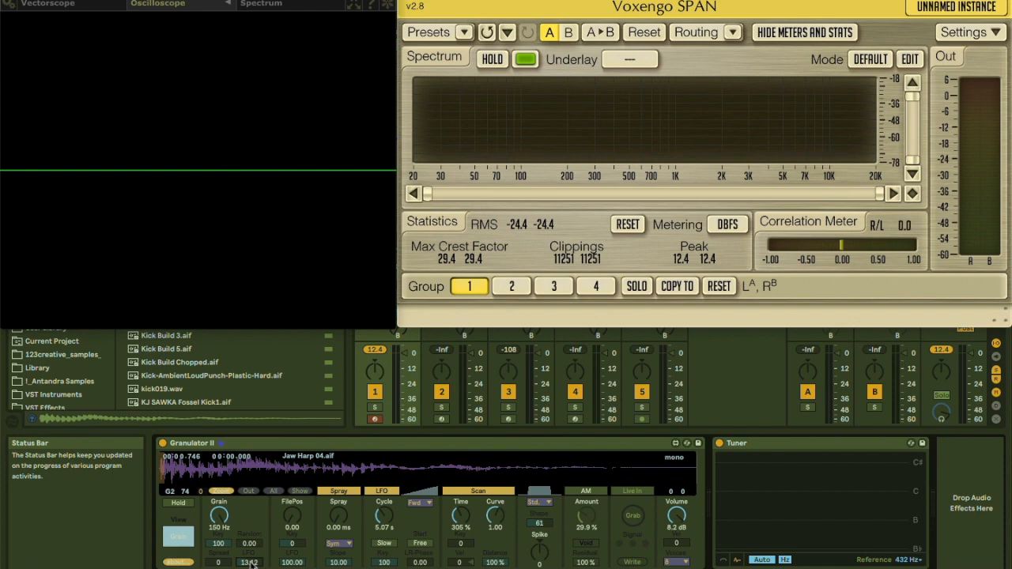
{"action": "key", "text": "Right"}
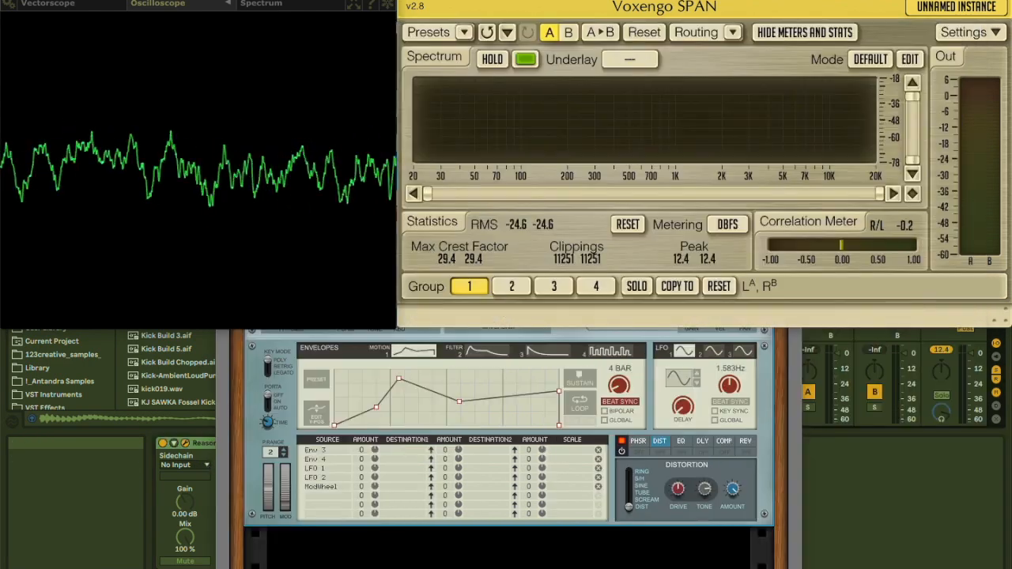
Reset the Grain device to its defaults and load the Jaw Harp 04 clip as its sample
{"action": "left_click_drag", "start_coordinate": [652, 1], "coordinate": [717, 155]}
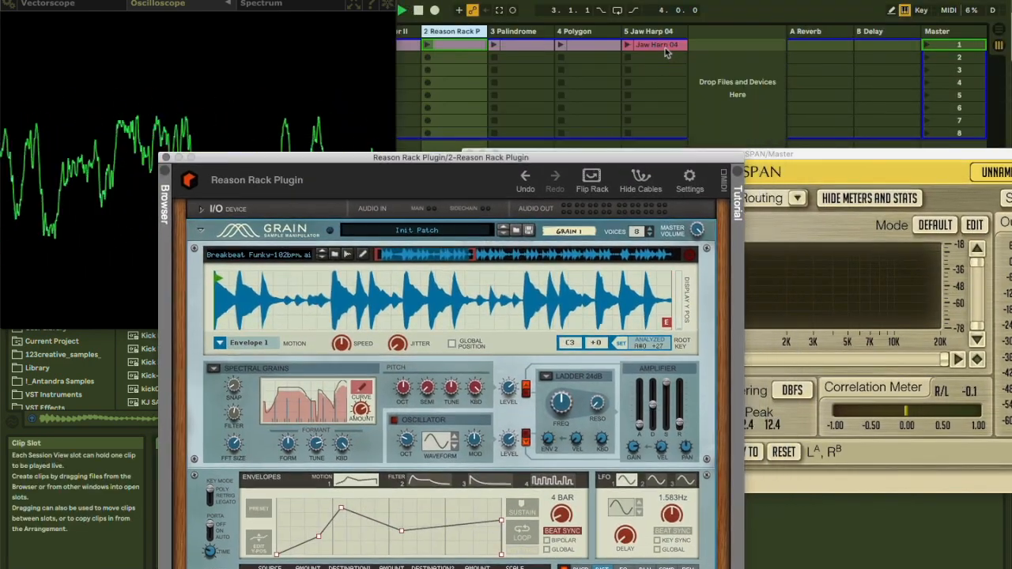
{"action": "left_click_drag", "start_coordinate": [656, 44], "coordinate": [445, 298]}
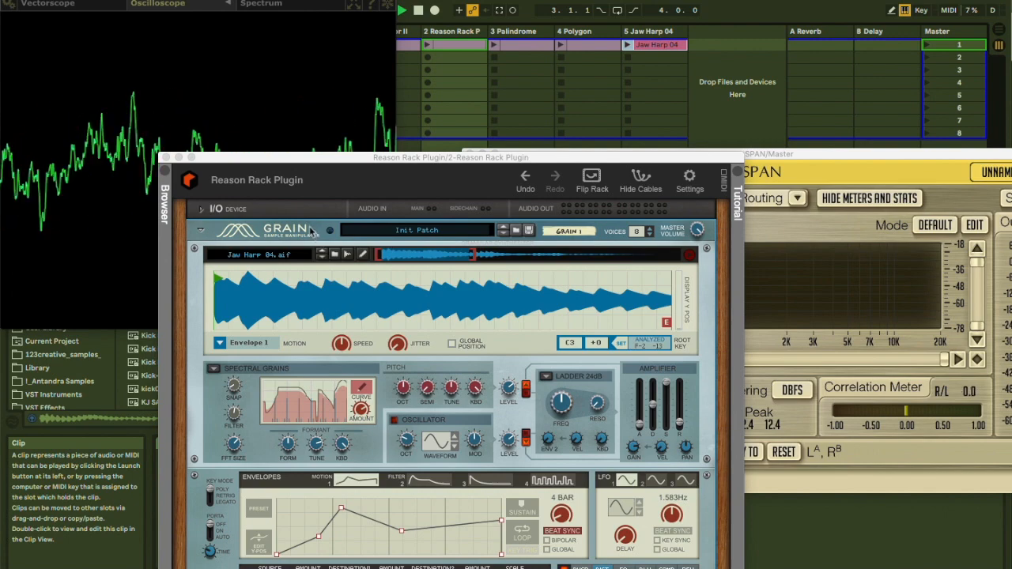
{"action": "right_click", "coordinate": [312, 231]}
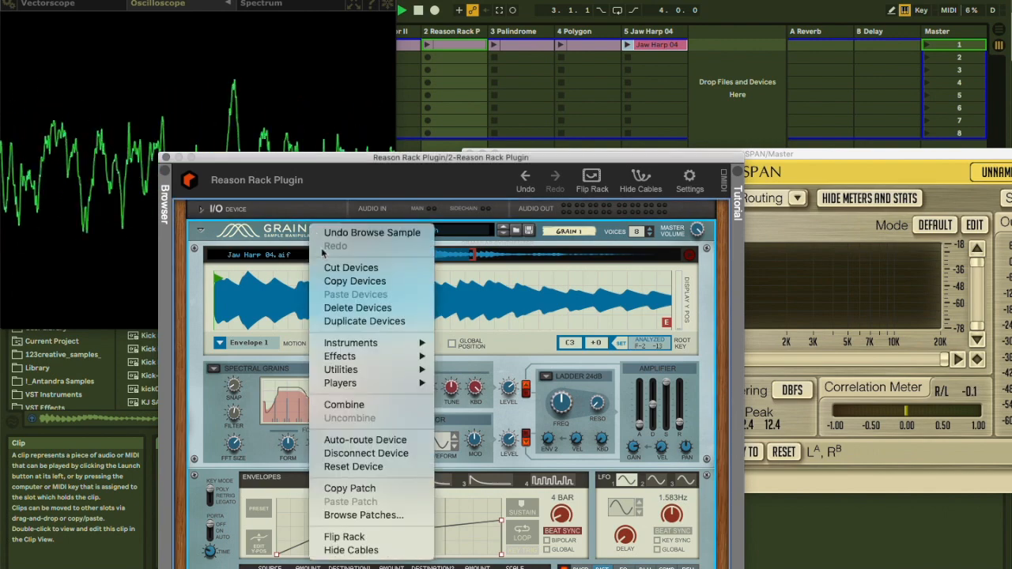
{"action": "left_click", "coordinate": [353, 466]}
{"action": "left_click_drag", "start_coordinate": [642, 45], "coordinate": [401, 287]}
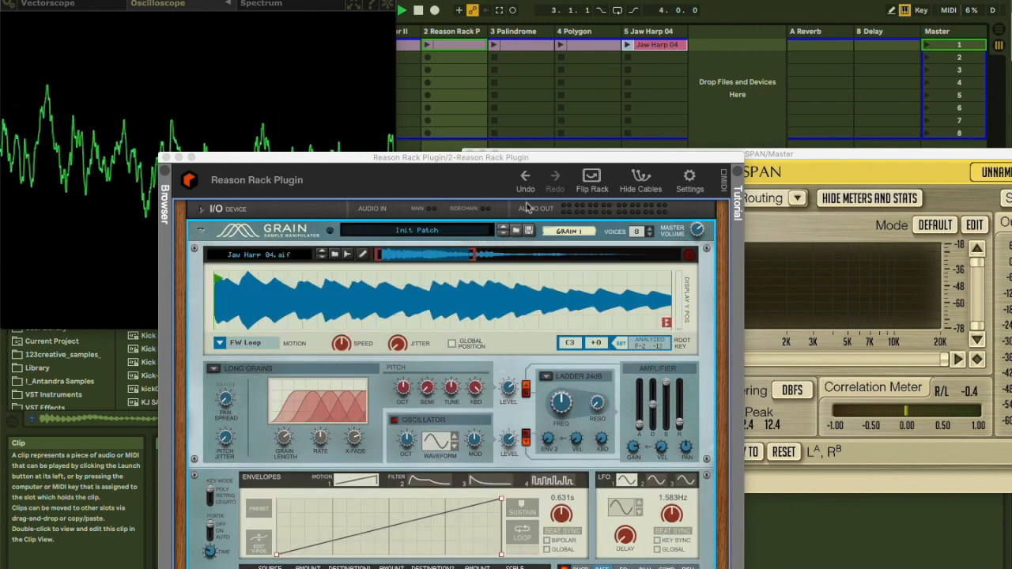
Lower the Grain device's motion Speed and raise its Master Volume
{"action": "left_click_drag", "start_coordinate": [765, 155], "coordinate": [701, 0]}
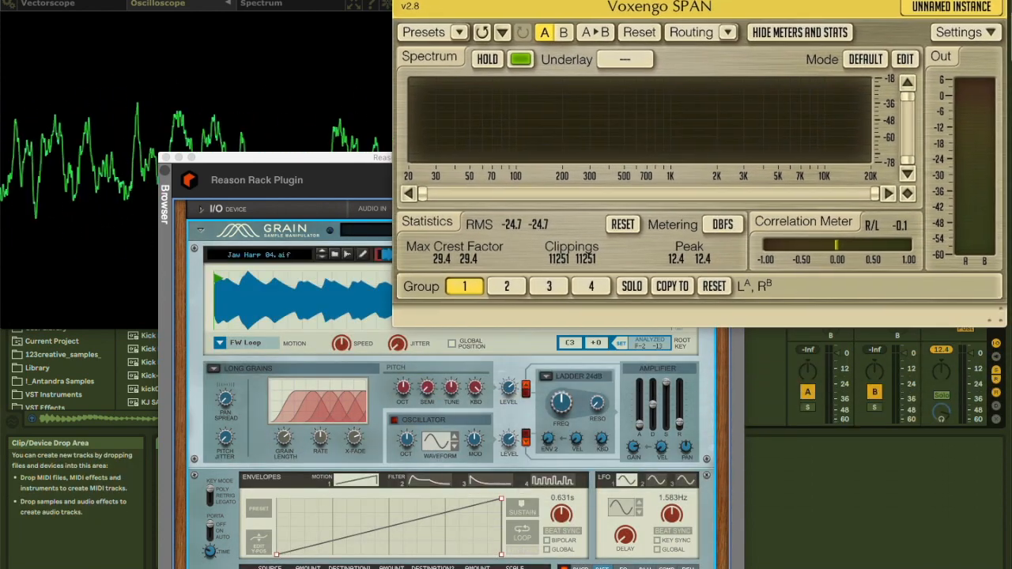
{"action": "left_click_drag", "start_coordinate": [375, 159], "coordinate": [340, 332]}
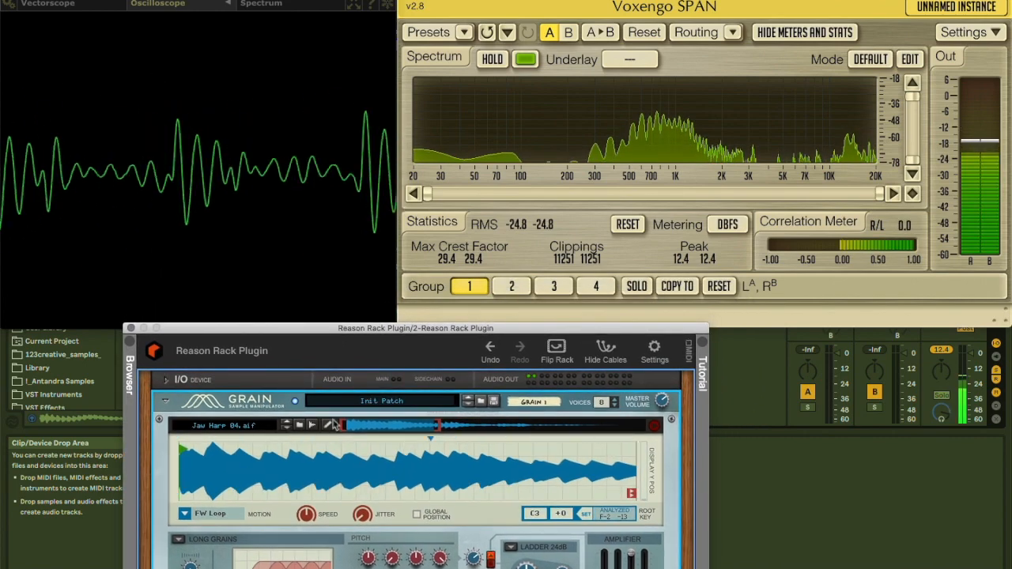
{"action": "left_click_drag", "start_coordinate": [330, 329], "coordinate": [305, 245]}
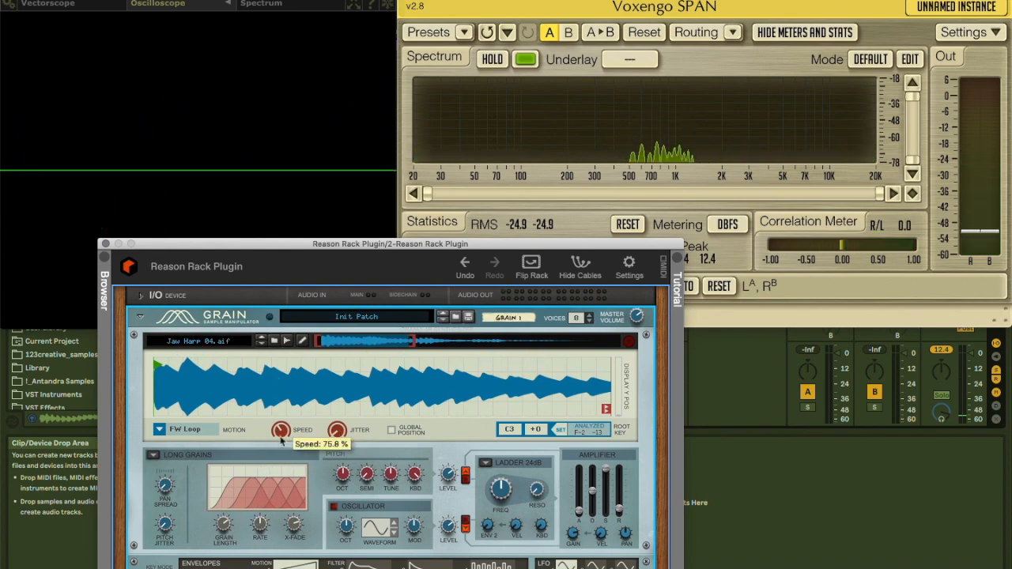
{"action": "left_click_drag", "start_coordinate": [280, 445], "coordinate": [278, 463]}
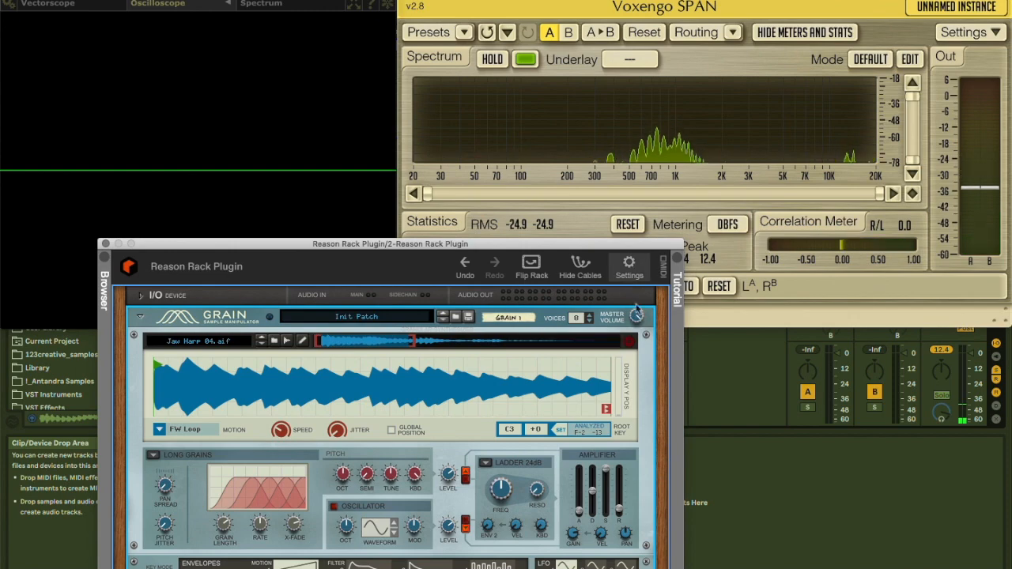
{"action": "left_click_drag", "start_coordinate": [637, 316], "coordinate": [637, 297]}
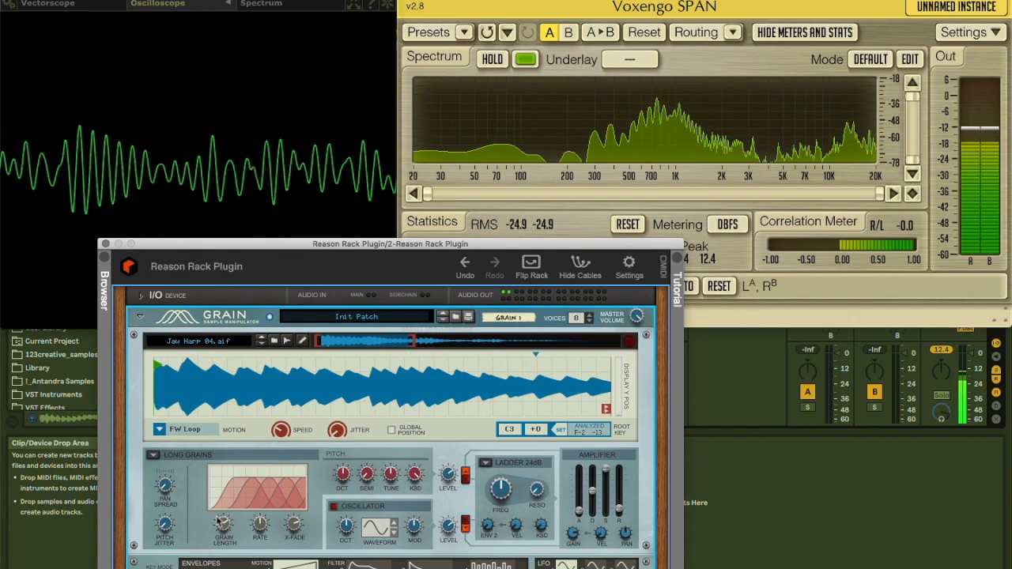
Sweep the Long Grains' Grain Length and Rate and reduce the X-Fade, ending on short, widely spaced grains
{"action": "left_click_drag", "start_coordinate": [224, 524], "coordinate": [225, 547]}
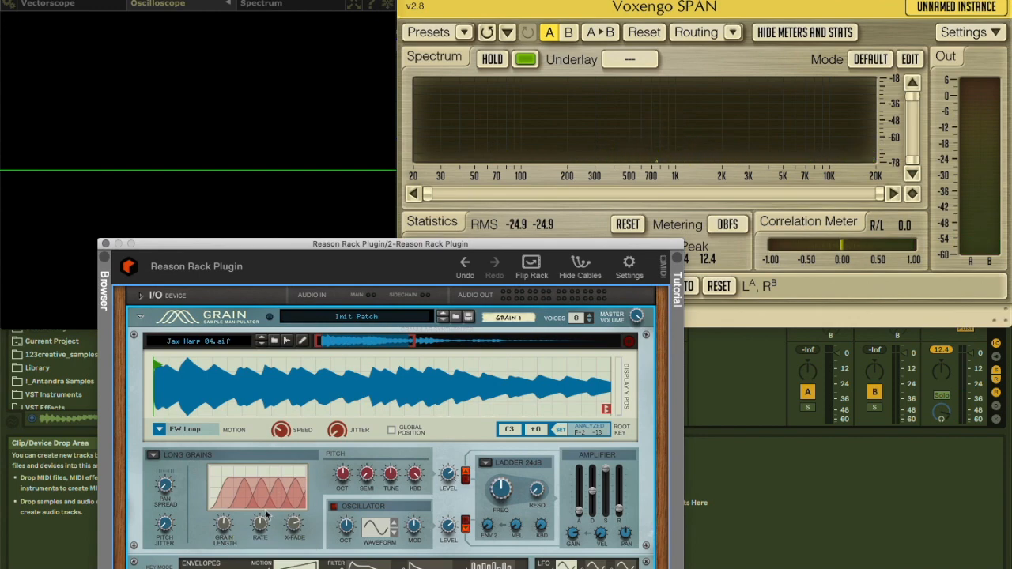
{"action": "left_click_drag", "start_coordinate": [263, 538], "coordinate": [264, 522]}
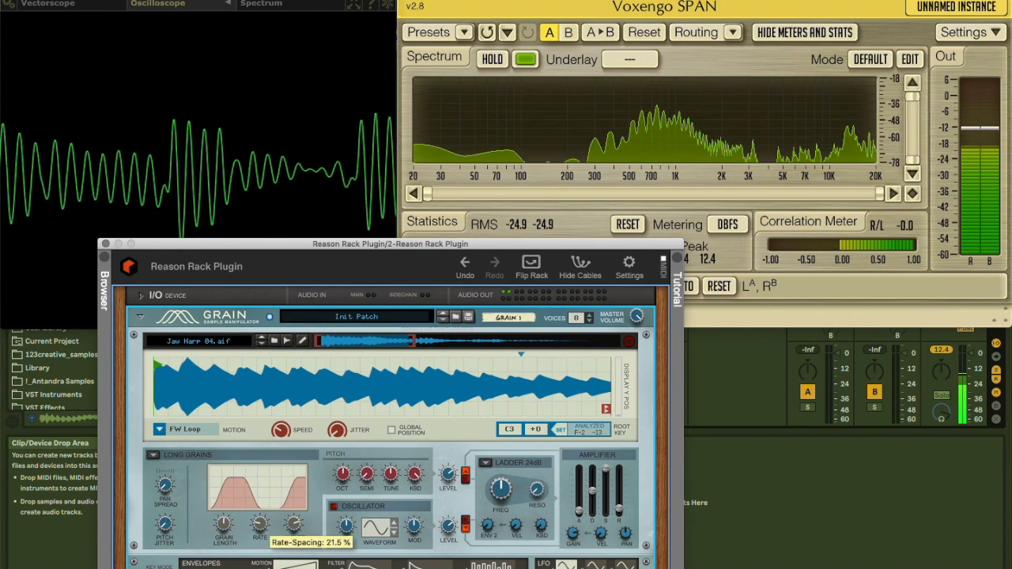
{"action": "left_click_drag", "start_coordinate": [259, 559], "coordinate": [260, 505]}
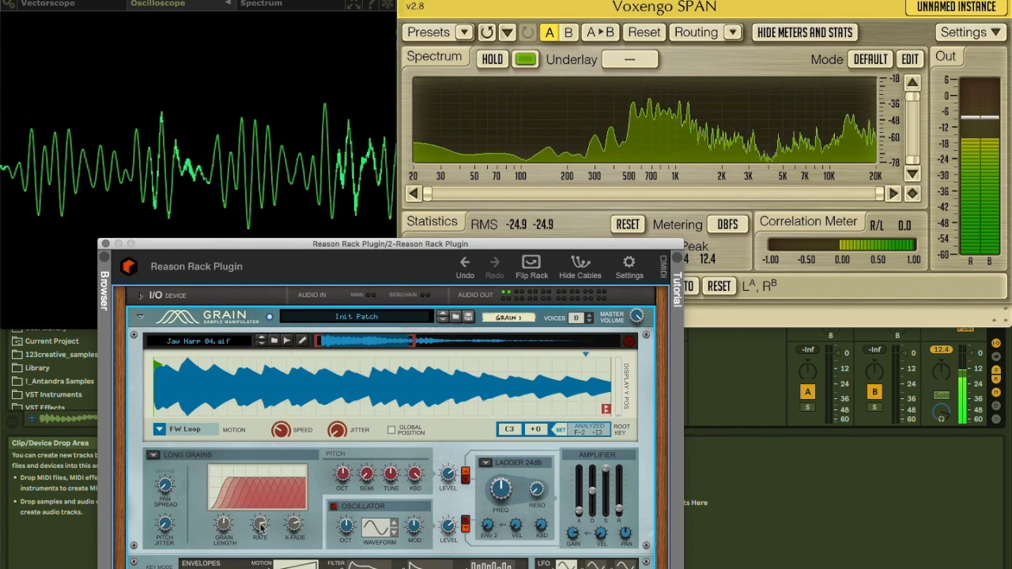
{"action": "left_click_drag", "start_coordinate": [262, 563], "coordinate": [262, 568]}
{"action": "left_click_drag", "start_coordinate": [294, 526], "coordinate": [295, 556]}
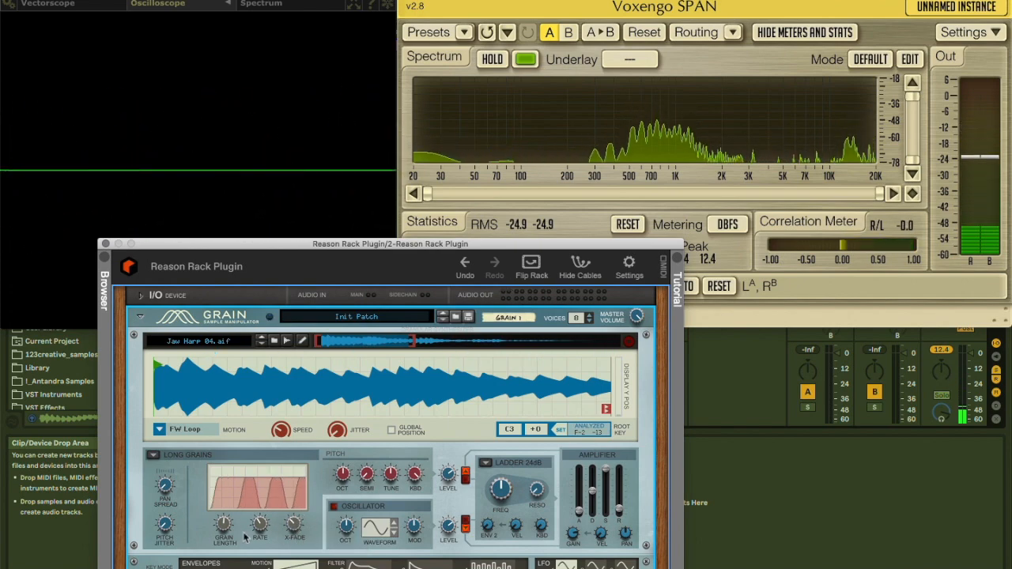
{"action": "left_click_drag", "start_coordinate": [230, 560], "coordinate": [230, 566]}
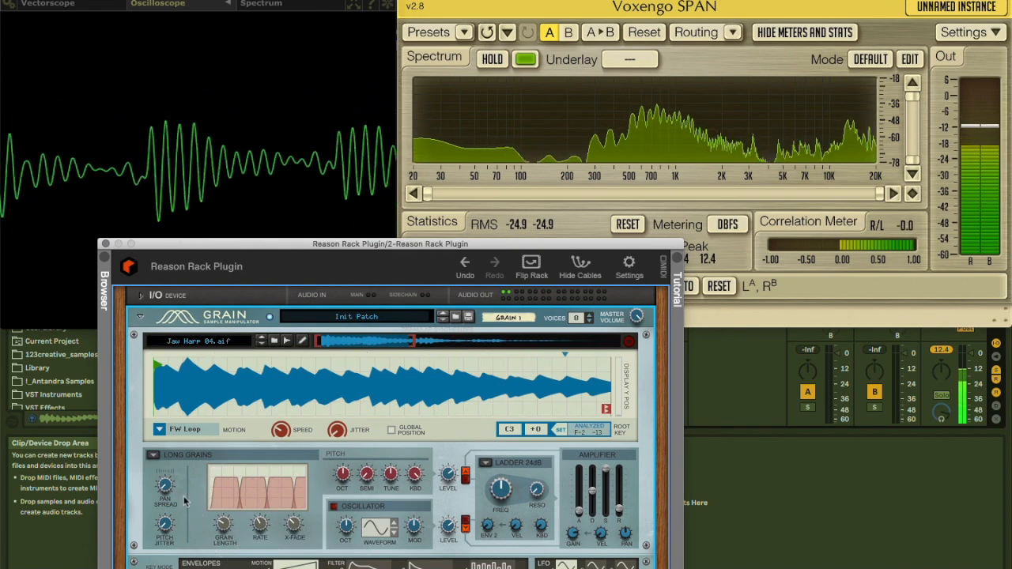
{"action": "left_click_drag", "start_coordinate": [231, 530], "coordinate": [265, 477]}
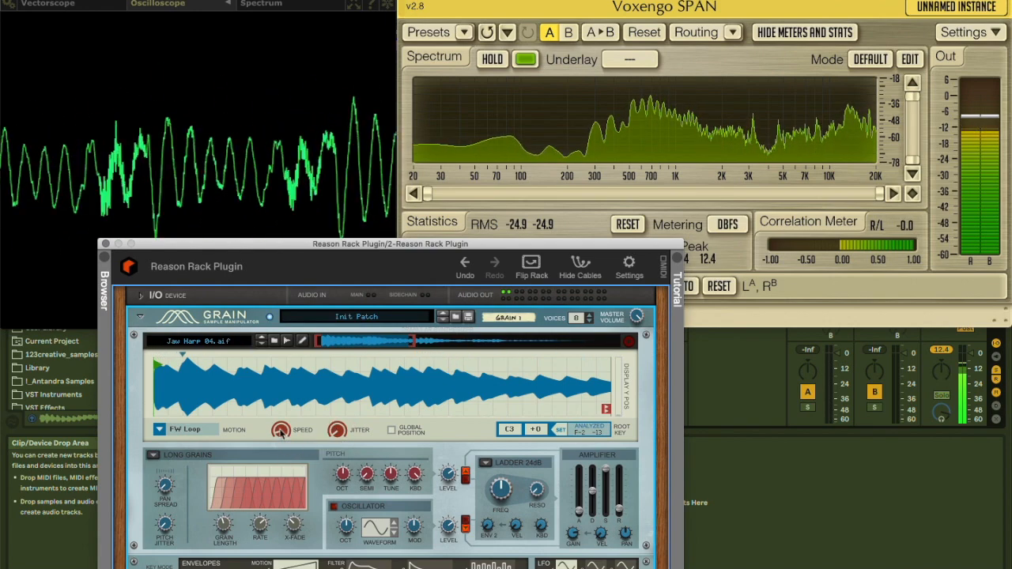
{"action": "mouse_move", "coordinate": [259, 527]}
{"action": "left_mouse_down"}
{"action": "mouse_move", "coordinate": [263, 553]}
{"action": "mouse_move", "coordinate": [259, 522]}
{"action": "left_mouse_up"}
{"action": "left_click_drag", "start_coordinate": [225, 528], "coordinate": [250, 542]}
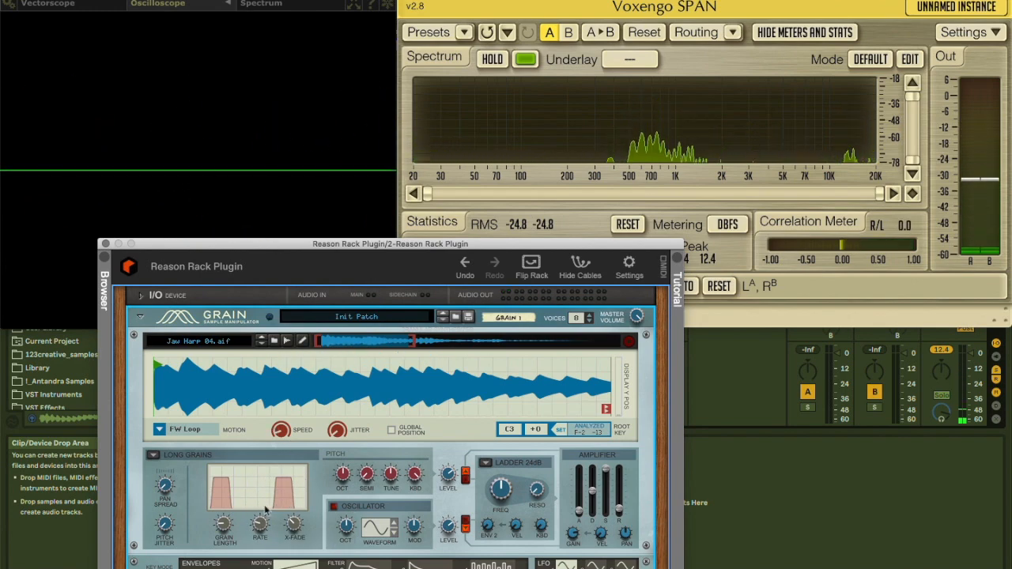
Route Envelope 1 to Grain Length with an amount of 100 in a free modulation slot
{"action": "left_click_drag", "start_coordinate": [291, 248], "coordinate": [407, 148]}
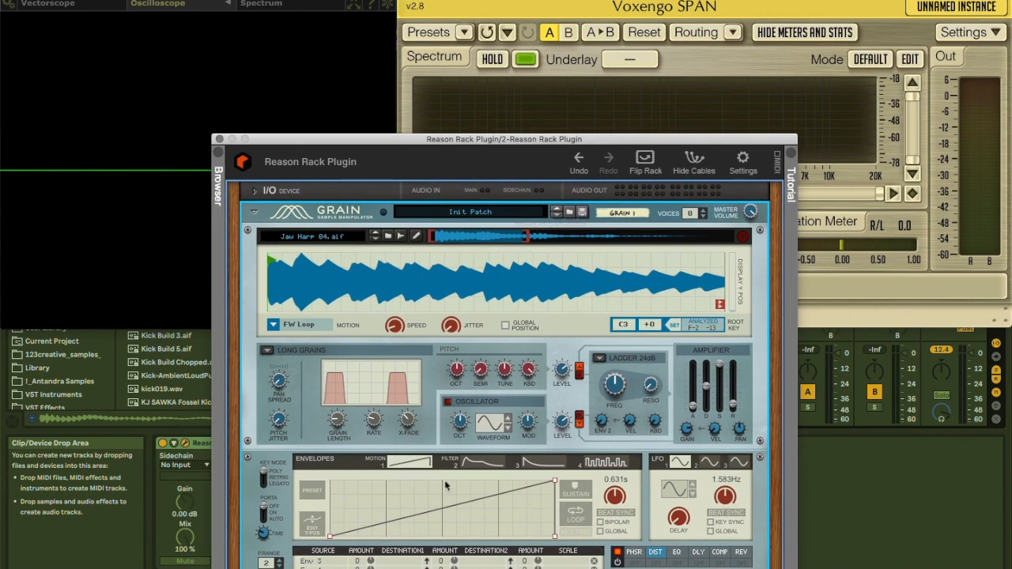
{"action": "left_click_drag", "start_coordinate": [394, 145], "coordinate": [449, 23]}
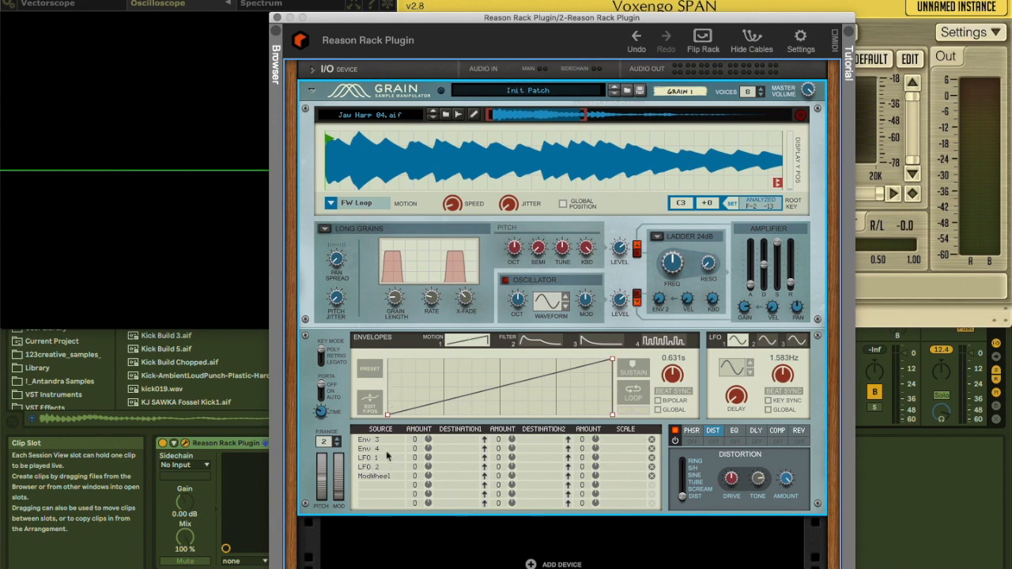
{"action": "left_click", "coordinate": [377, 489]}
{"action": "mouse_move", "coordinate": [399, 521]}
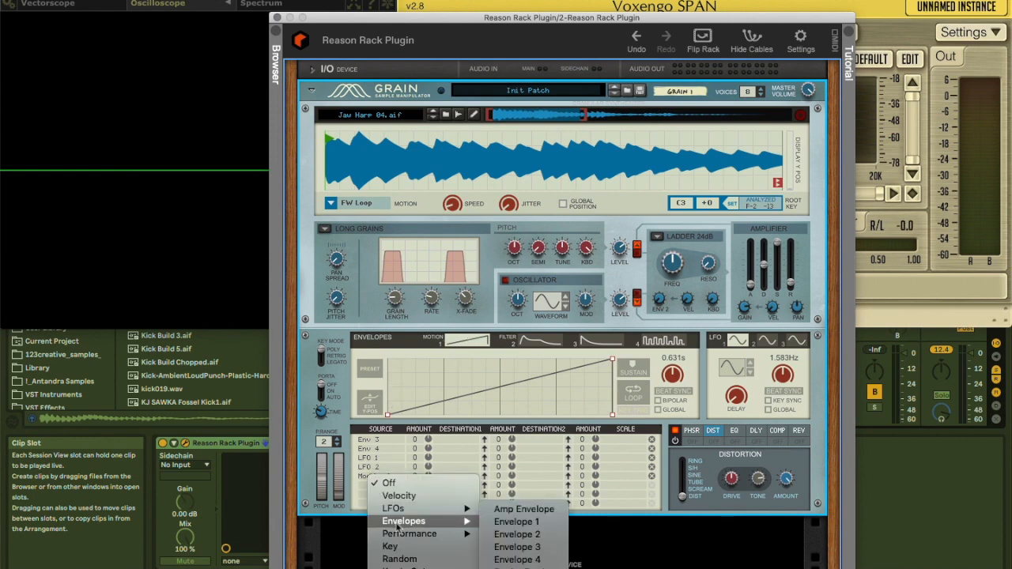
{"action": "left_click", "coordinate": [532, 527]}
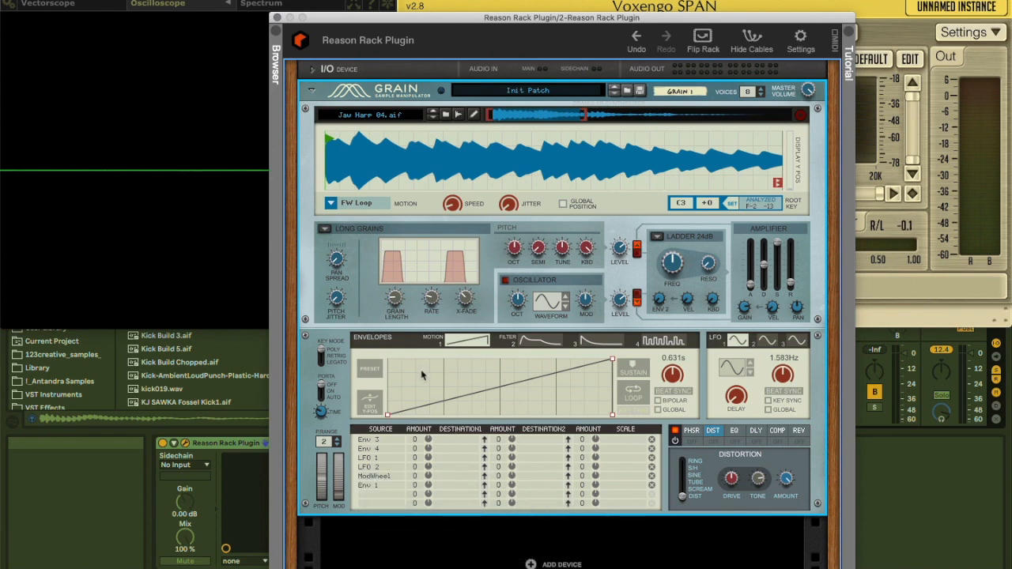
{"action": "left_click_drag", "start_coordinate": [427, 490], "coordinate": [427, 458]}
{"action": "left_click", "coordinate": [446, 486]}
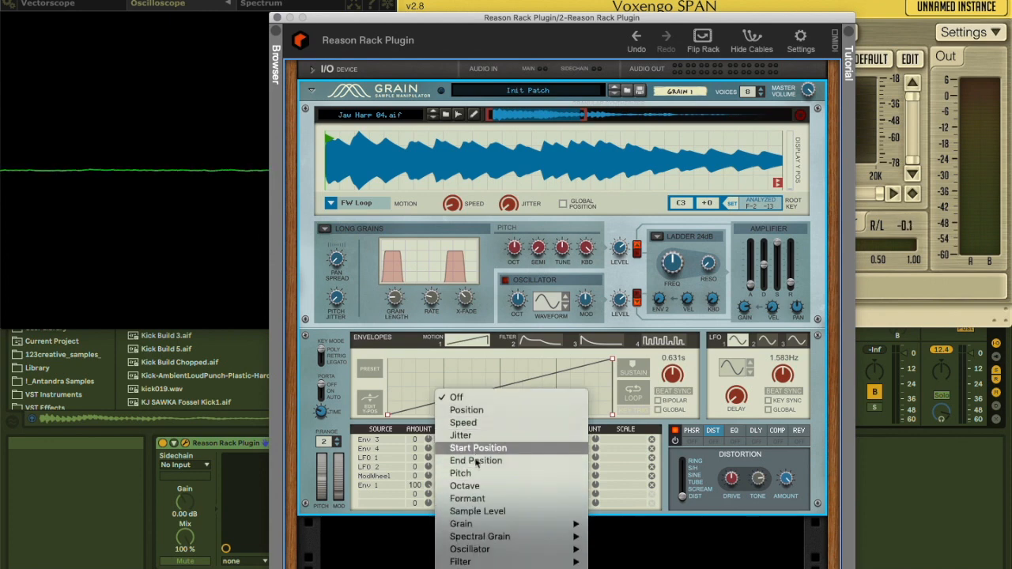
{"action": "mouse_move", "coordinate": [477, 525]}
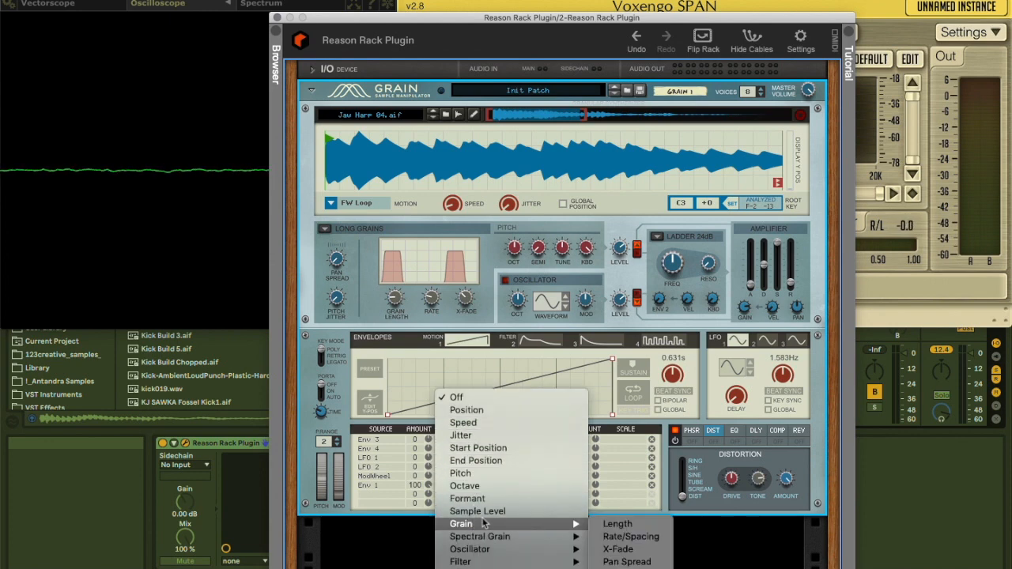
{"action": "left_click", "coordinate": [621, 525]}
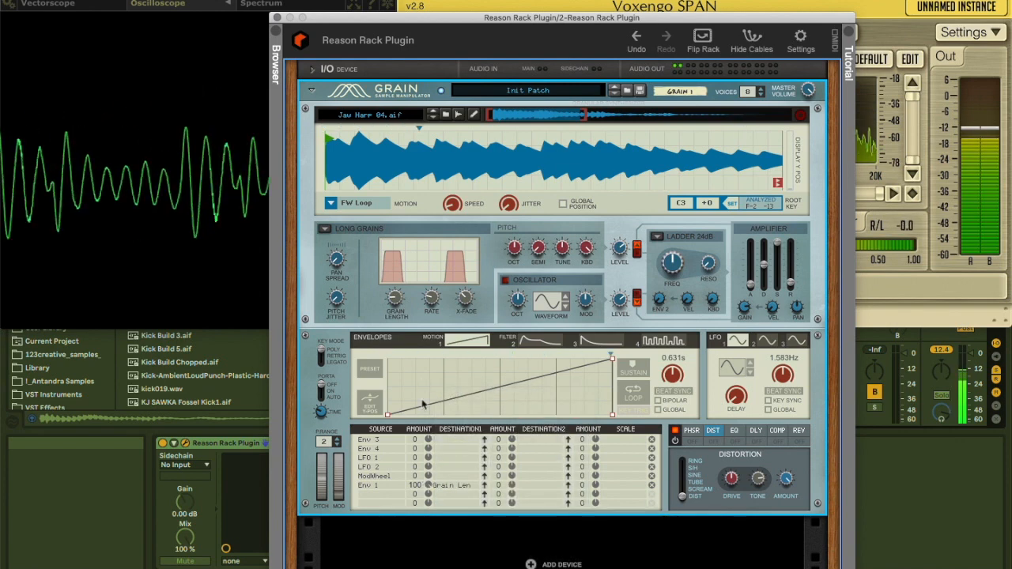
Set Envelope 1's time to 2.568 s and shorten the base Grain Length of the Long Grains
{"action": "mouse_move", "coordinate": [398, 303]}
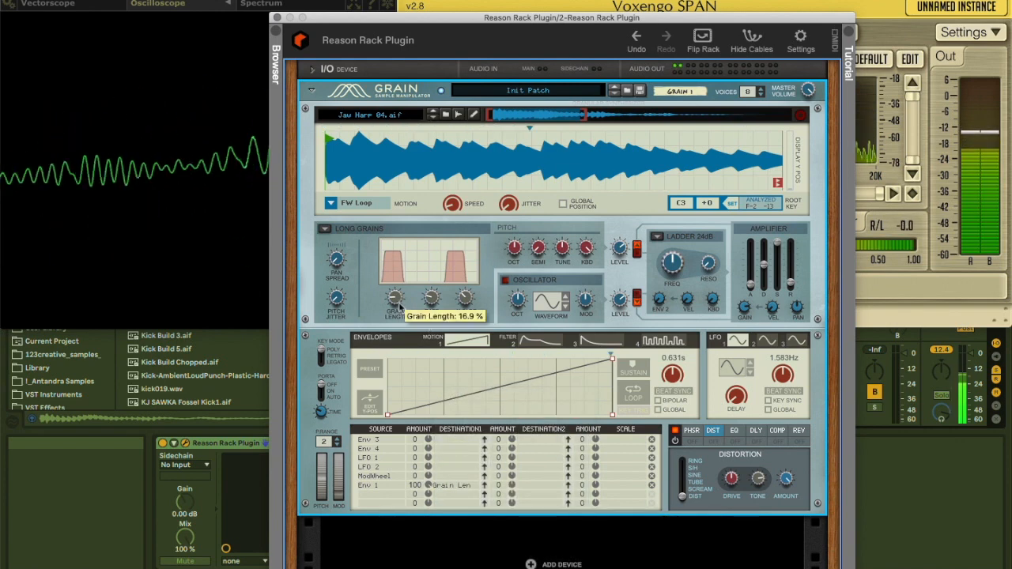
{"action": "left_click_drag", "start_coordinate": [675, 384], "coordinate": [670, 378]}
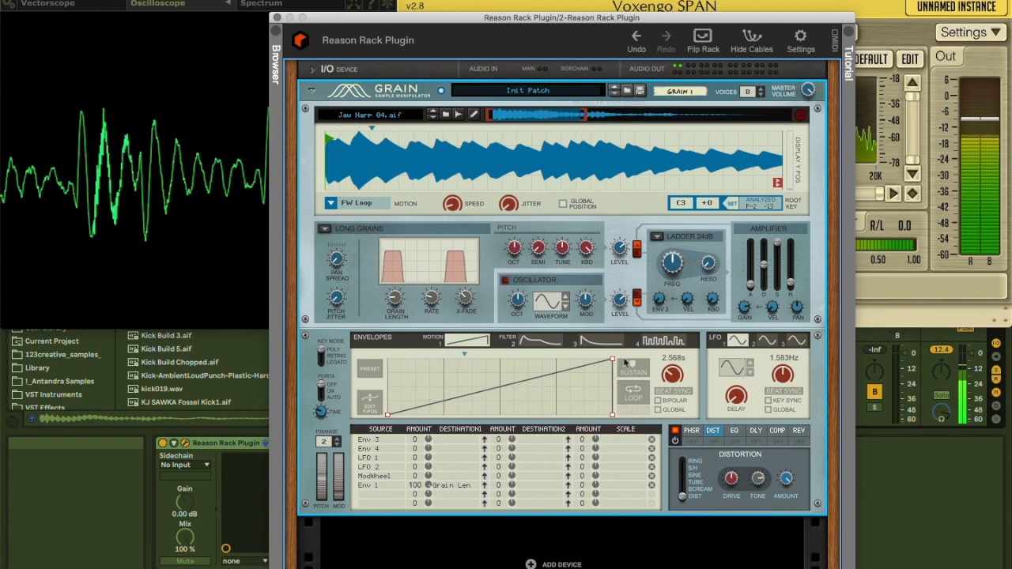
{"action": "left_click_drag", "start_coordinate": [407, 291], "coordinate": [419, 264]}
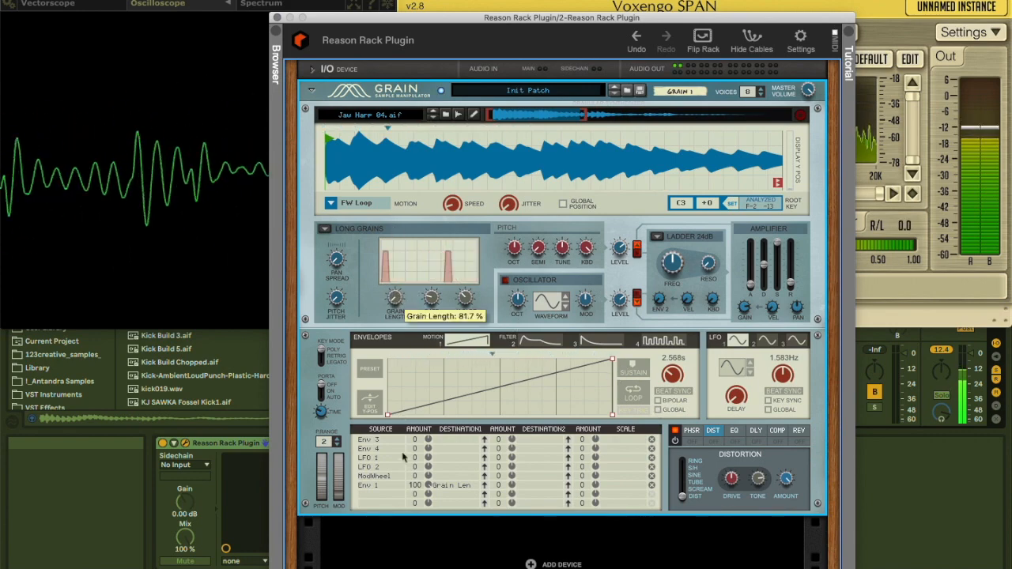
Redirect the Envelope 1 modulation to grain Rate/Spacing and reshape the envelope into a triangle with its central peak at about 40% height
{"action": "left_click", "coordinate": [442, 488]}
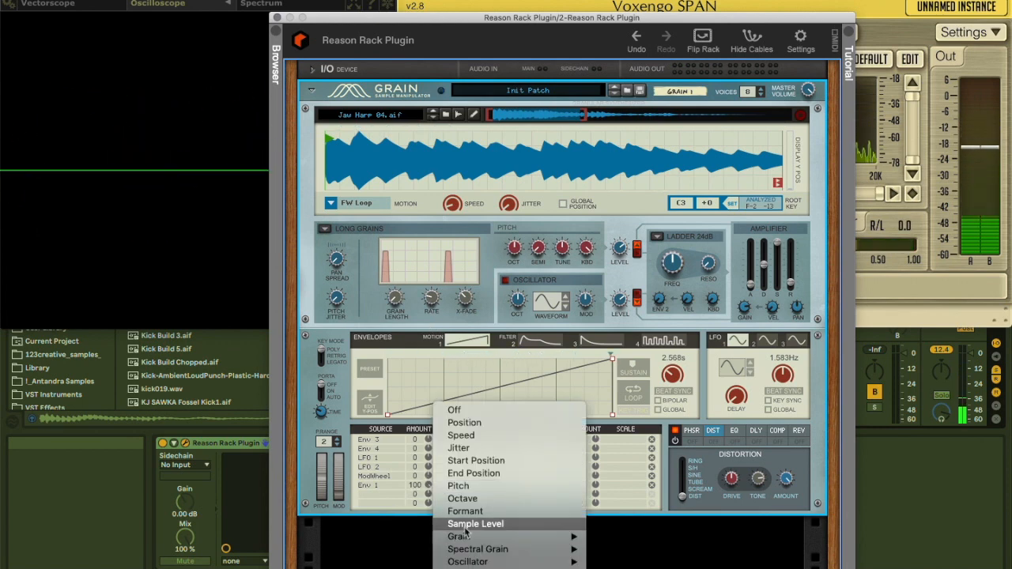
{"action": "mouse_move", "coordinate": [475, 538]}
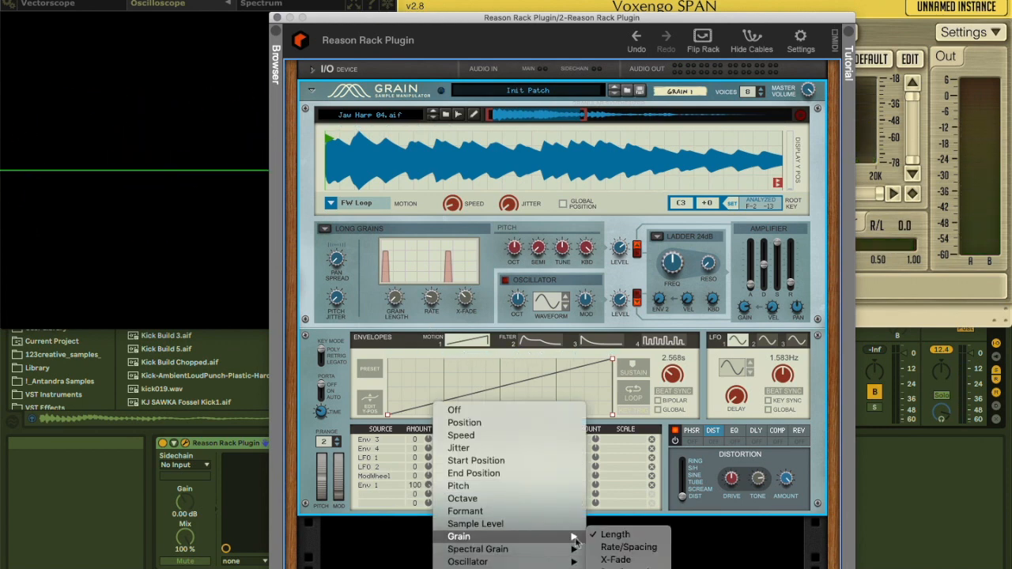
{"action": "left_click", "coordinate": [623, 551]}
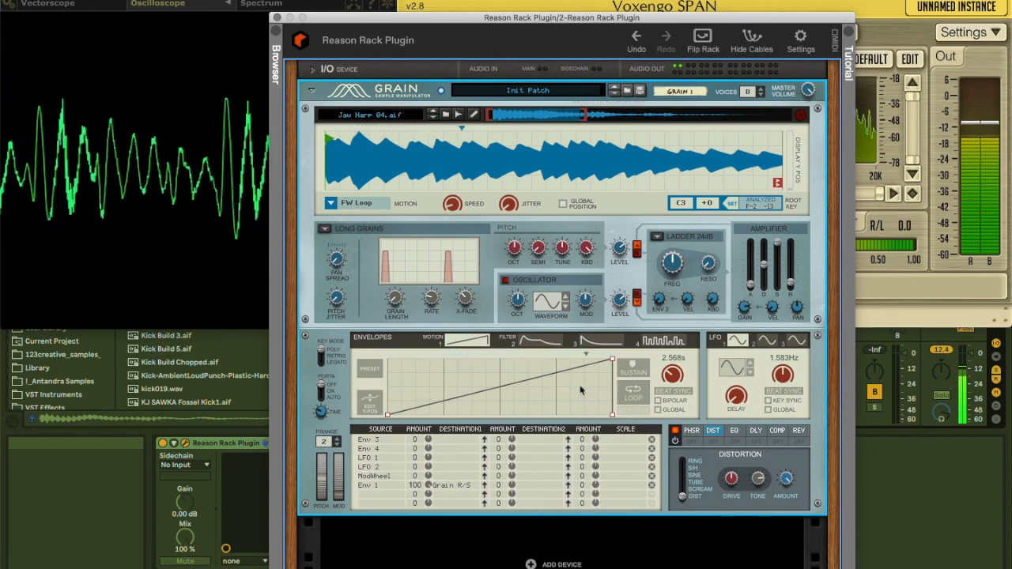
{"action": "left_click_drag", "start_coordinate": [612, 359], "coordinate": [500, 360]}
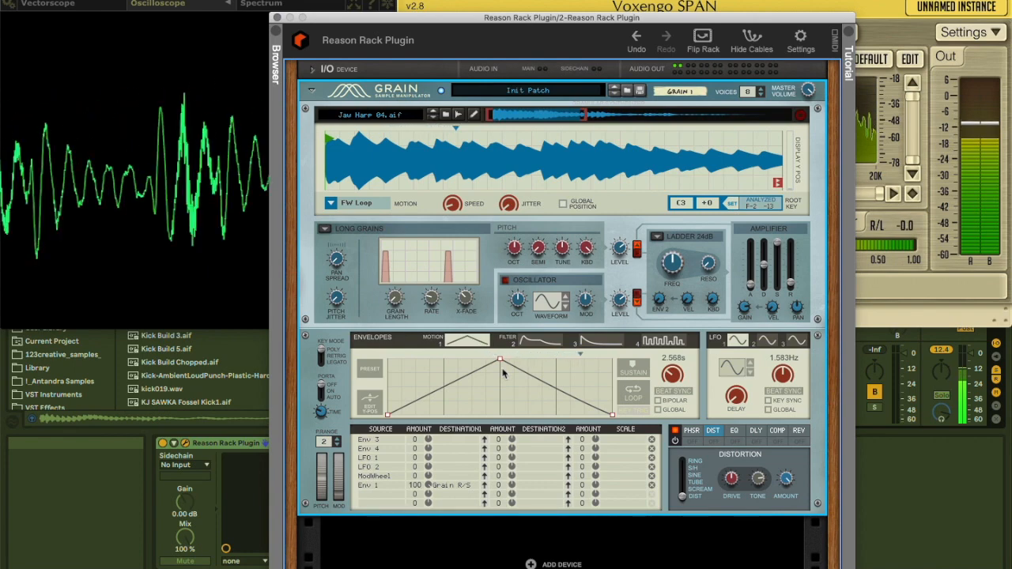
{"action": "left_click_drag", "start_coordinate": [499, 360], "coordinate": [500, 390]}
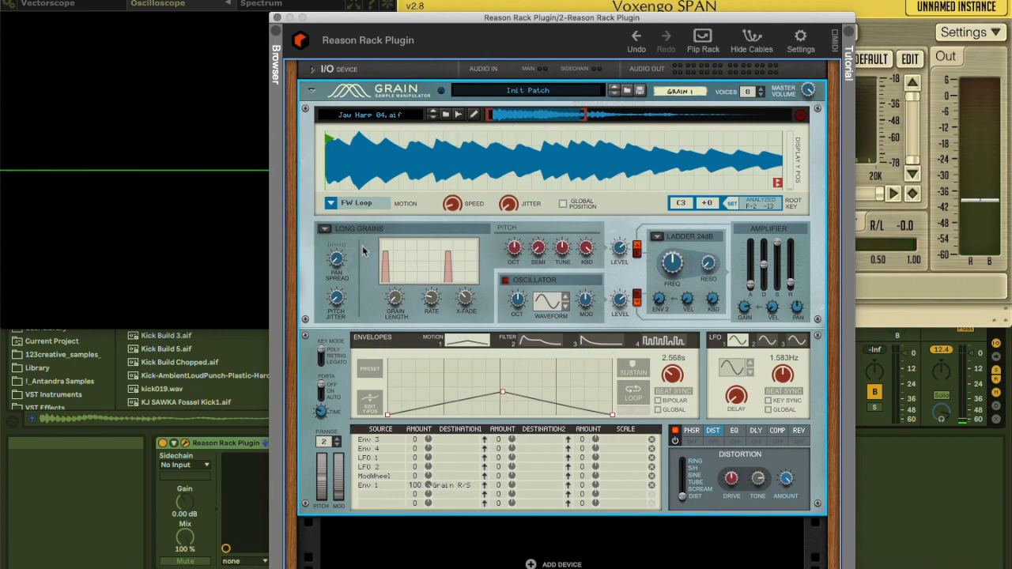
Switch the grain playback algorithm from Long Grains to Spectral Grains
{"action": "left_click", "coordinate": [325, 229]}
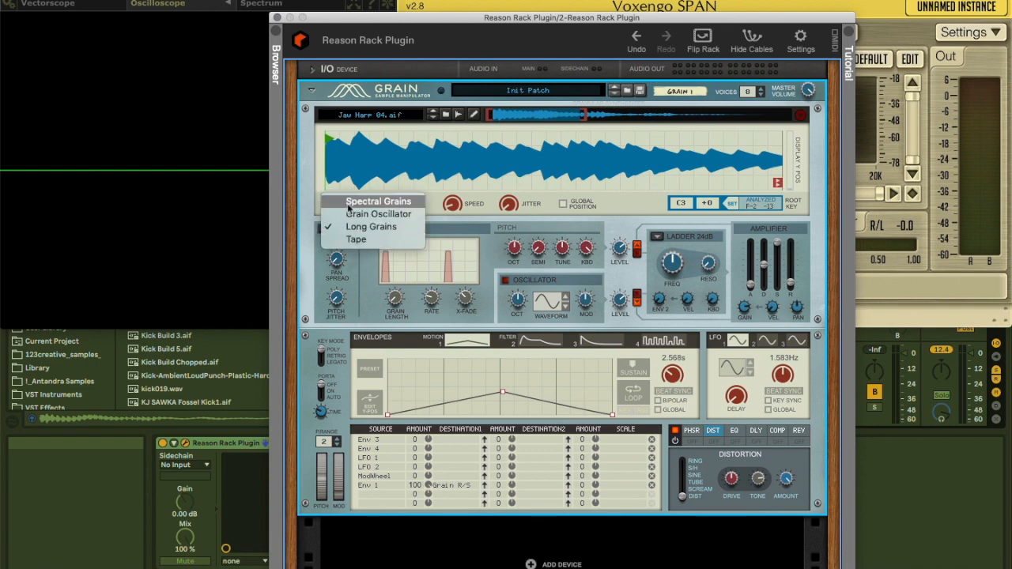
{"action": "left_click", "coordinate": [349, 204]}
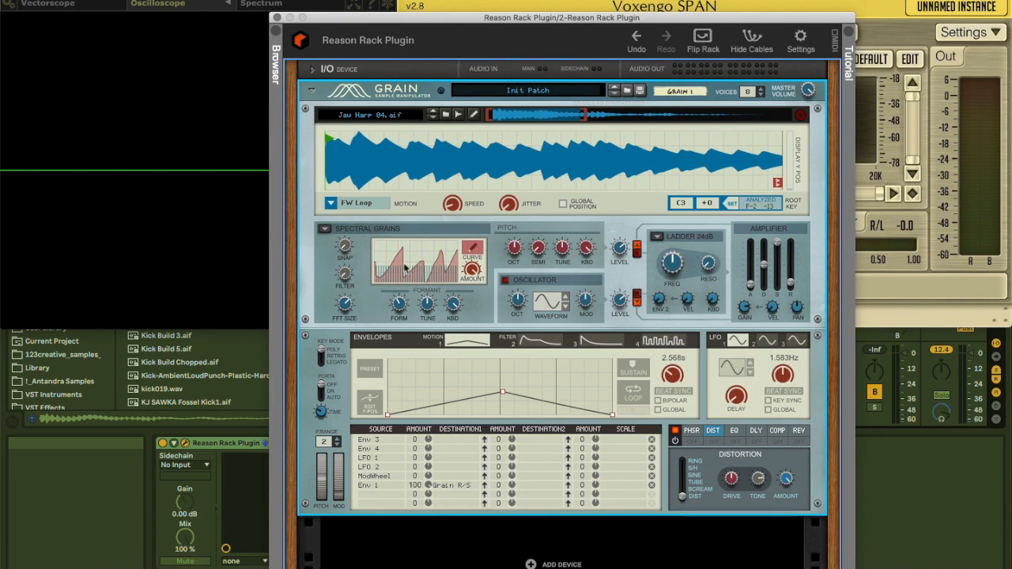
Redraw the Spectral Grains curve with deep gaps between its peaks and audition the Snap, Filter and FFT Size settings
{"action": "left_click_drag", "start_coordinate": [438, 261], "coordinate": [422, 280]}
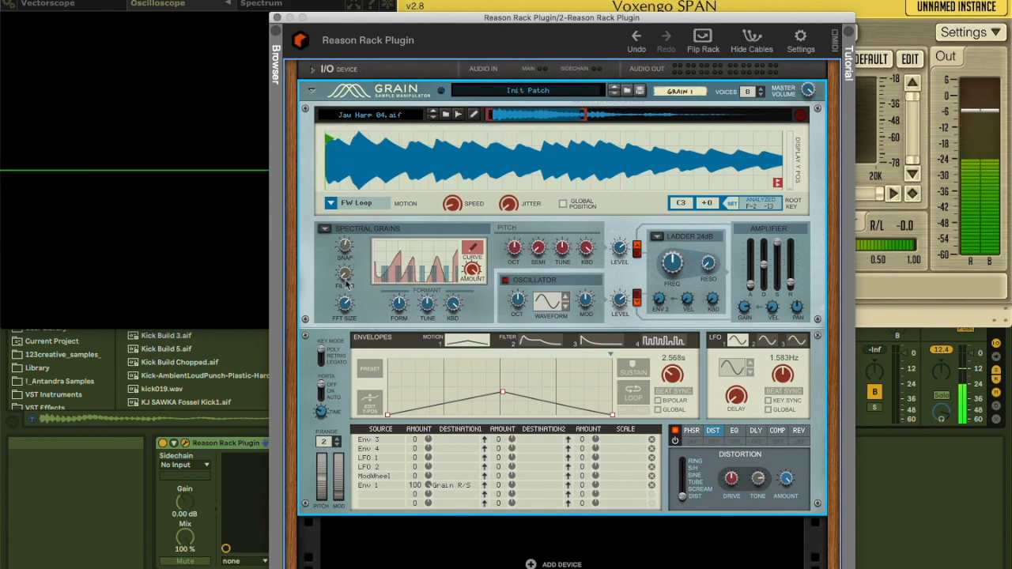
{"action": "left_click_drag", "start_coordinate": [347, 247], "coordinate": [345, 213]}
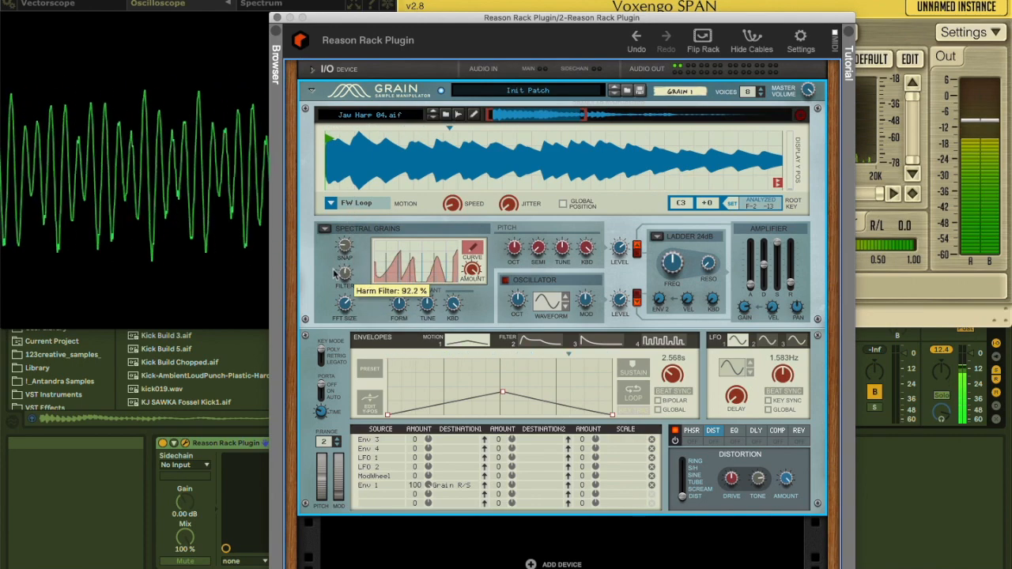
{"action": "left_click_drag", "start_coordinate": [344, 277], "coordinate": [344, 207]}
{"action": "left_click_drag", "start_coordinate": [344, 312], "coordinate": [352, 250]}
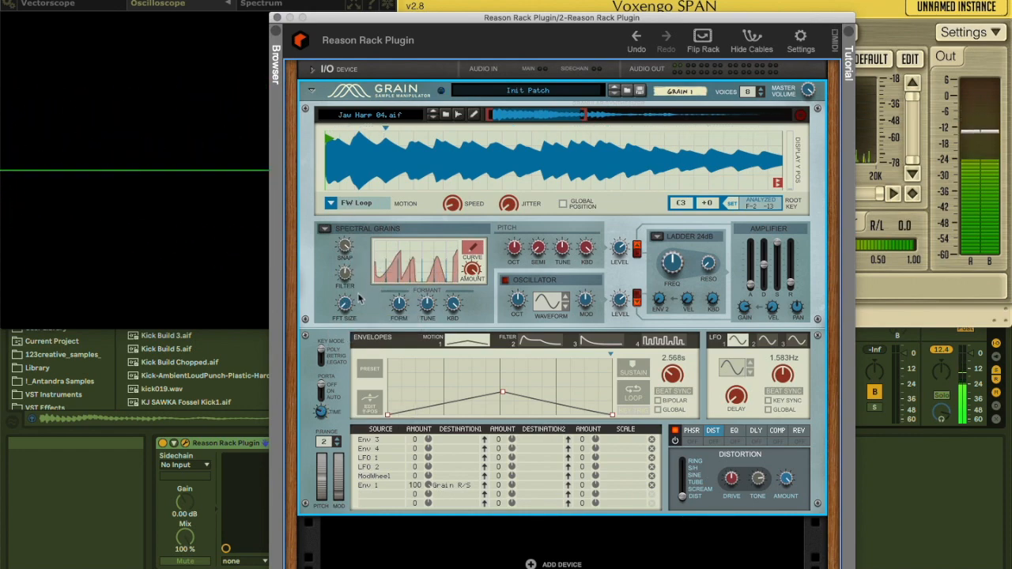
{"action": "left_click_drag", "start_coordinate": [346, 302], "coordinate": [350, 261]}
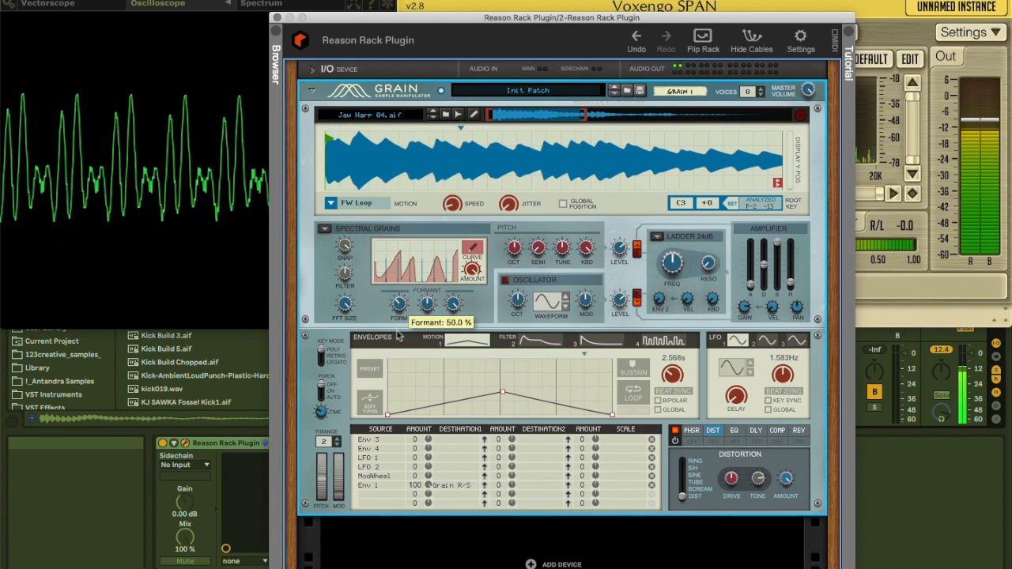
Sweep the Spectral Grains' formant between 50% and about 97%
{"action": "left_click_drag", "start_coordinate": [397, 332], "coordinate": [400, 281]}
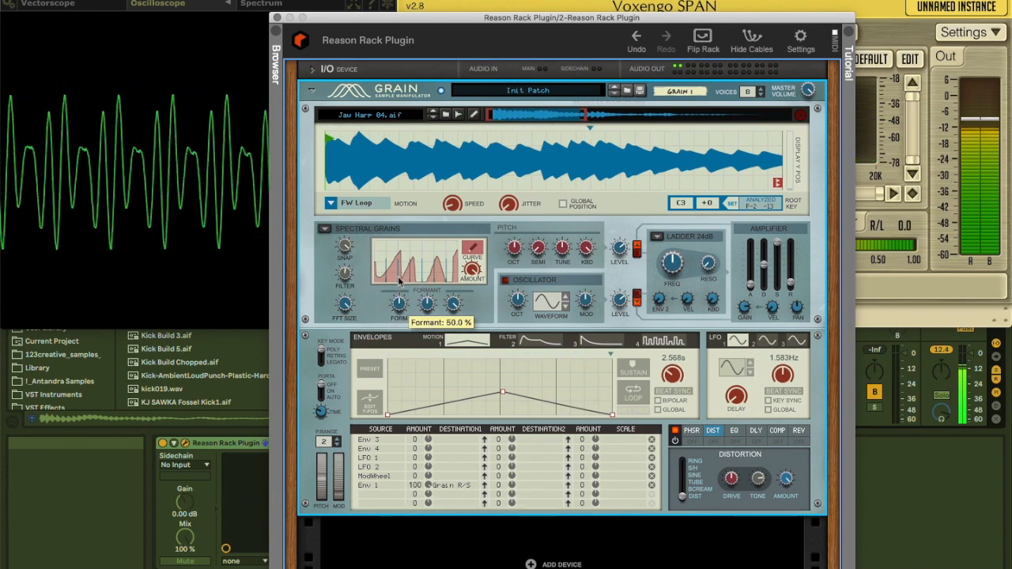
{"action": "left_click_drag", "start_coordinate": [399, 244], "coordinate": [399, 239]}
{"action": "left_click_drag", "start_coordinate": [400, 299], "coordinate": [397, 230]}
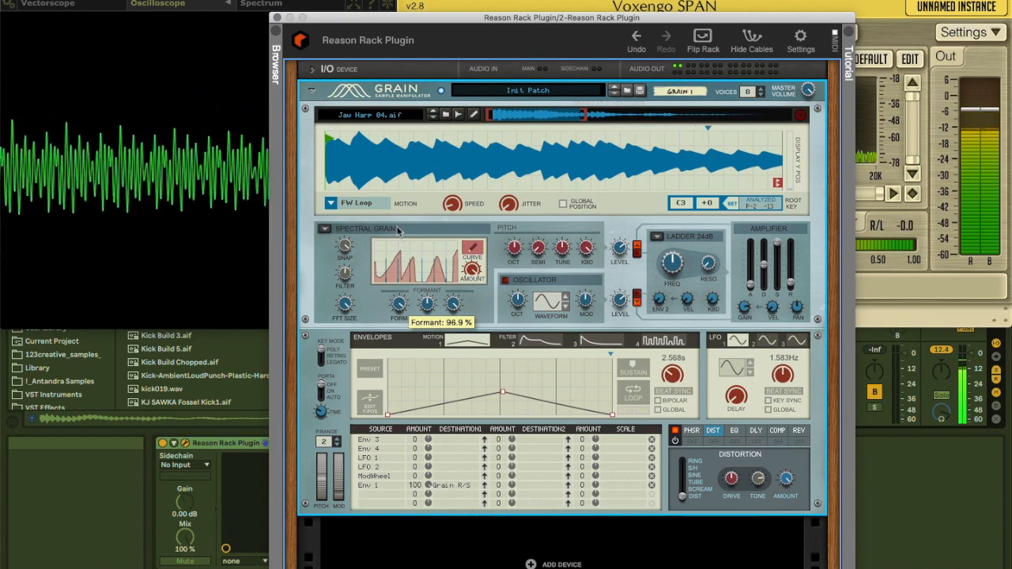
{"action": "left_click_drag", "start_coordinate": [370, 369], "coordinate": [359, 265]}
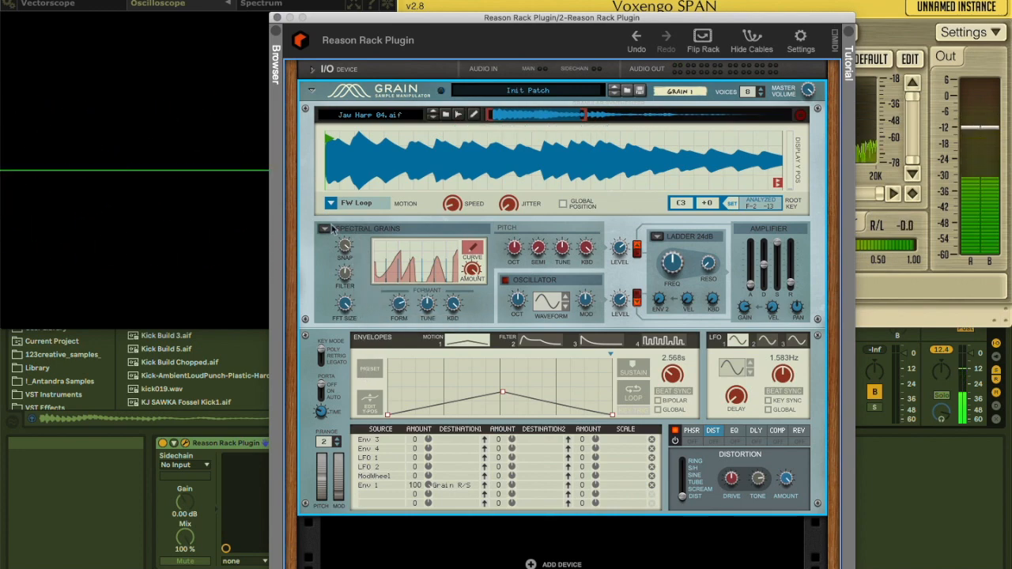
Switch the grain playback algorithm to Grain Oscillator and vary its Pan Spread
{"action": "left_click", "coordinate": [326, 228]}
{"action": "left_click", "coordinate": [353, 236]}
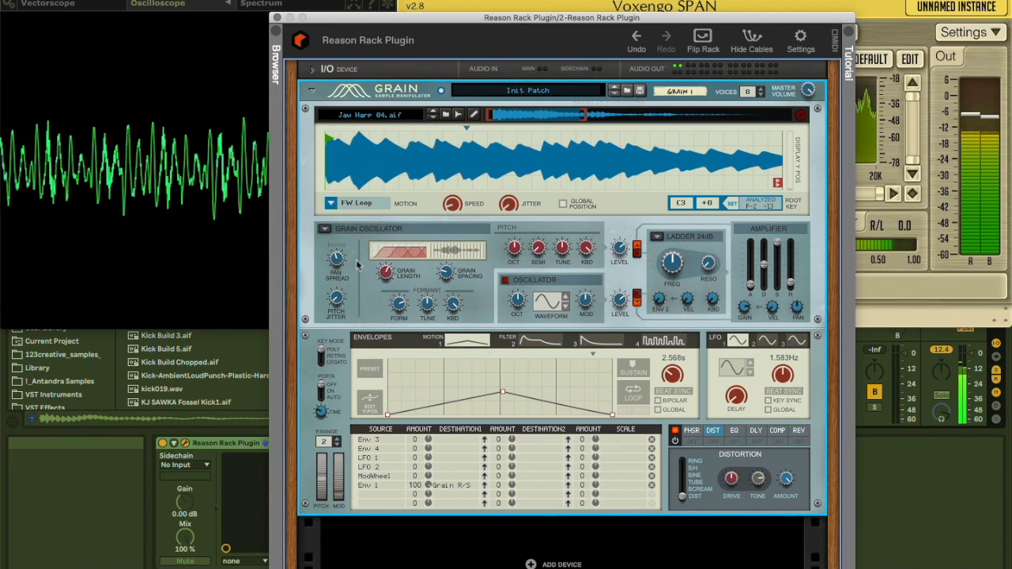
{"action": "mouse_move", "coordinate": [336, 261]}
{"action": "left_click_drag", "start_coordinate": [344, 217], "coordinate": [345, 214]}
{"action": "left_click_drag", "start_coordinate": [339, 261], "coordinate": [343, 226]}
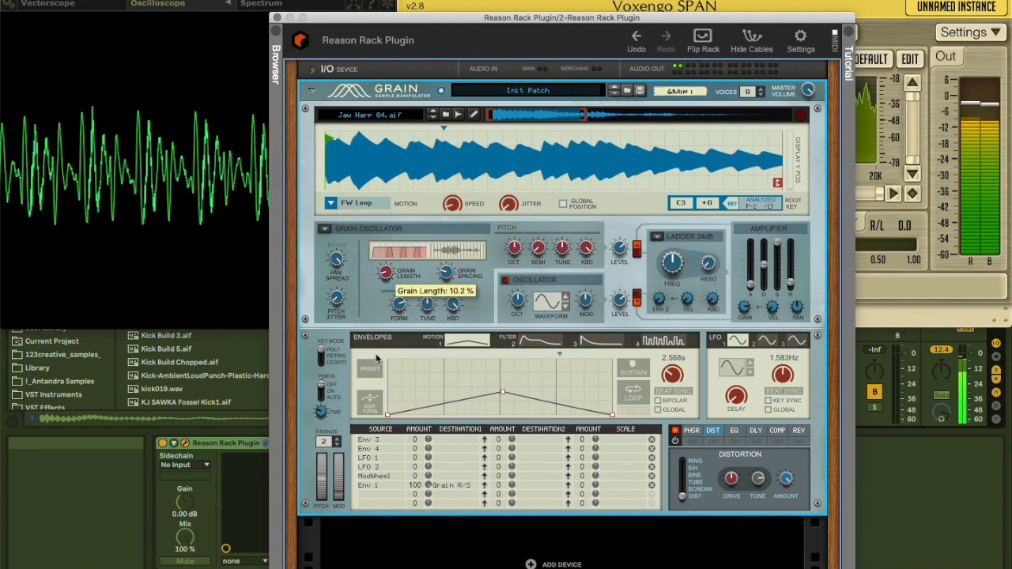
Shorten the Grain Oscillator's grain length to about 10% and vary its grain spacing
{"action": "mouse_move", "coordinate": [376, 354]}
{"action": "left_mouse_down"}
{"action": "mouse_move", "coordinate": [373, 290]}
{"action": "mouse_move", "coordinate": [370, 338]}
{"action": "left_mouse_up"}
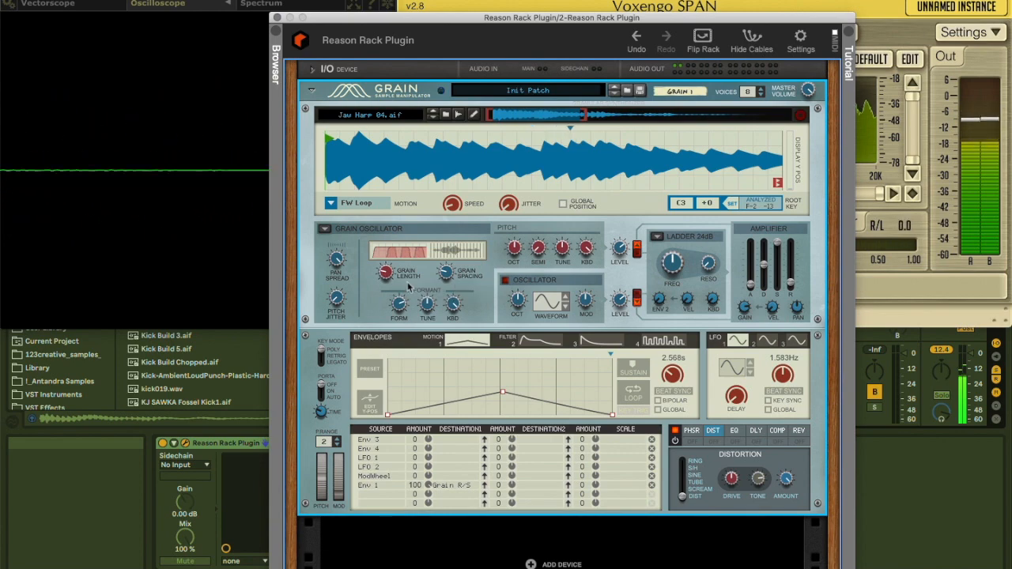
{"action": "left_click_drag", "start_coordinate": [445, 273], "coordinate": [445, 278]}
{"action": "left_click_drag", "start_coordinate": [434, 239], "coordinate": [386, 448]}
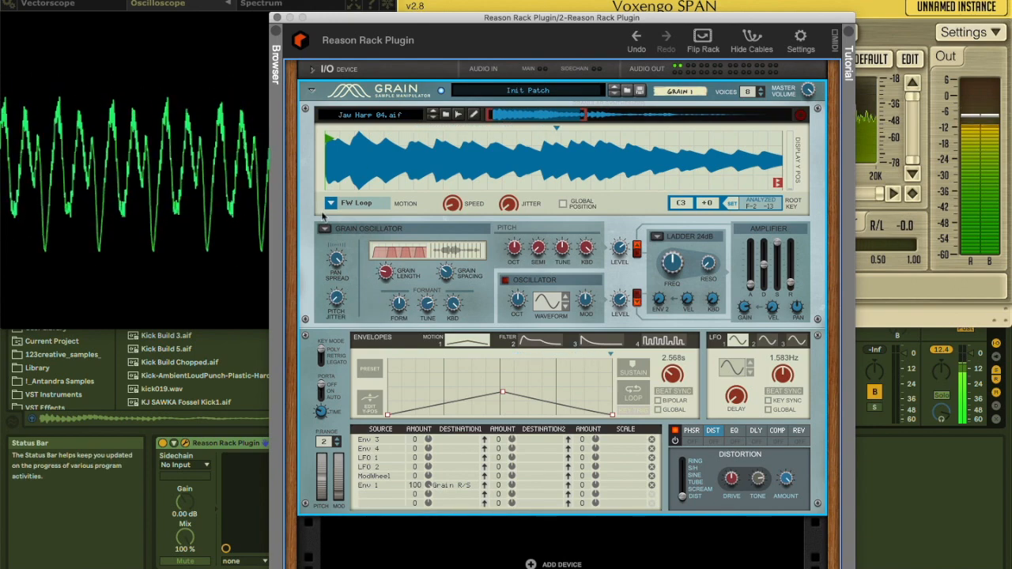
Switch the playback algorithm from Grain Oscillator to Long Grains and on to Tape
{"action": "left_click", "coordinate": [341, 229]}
{"action": "left_click", "coordinate": [348, 236]}
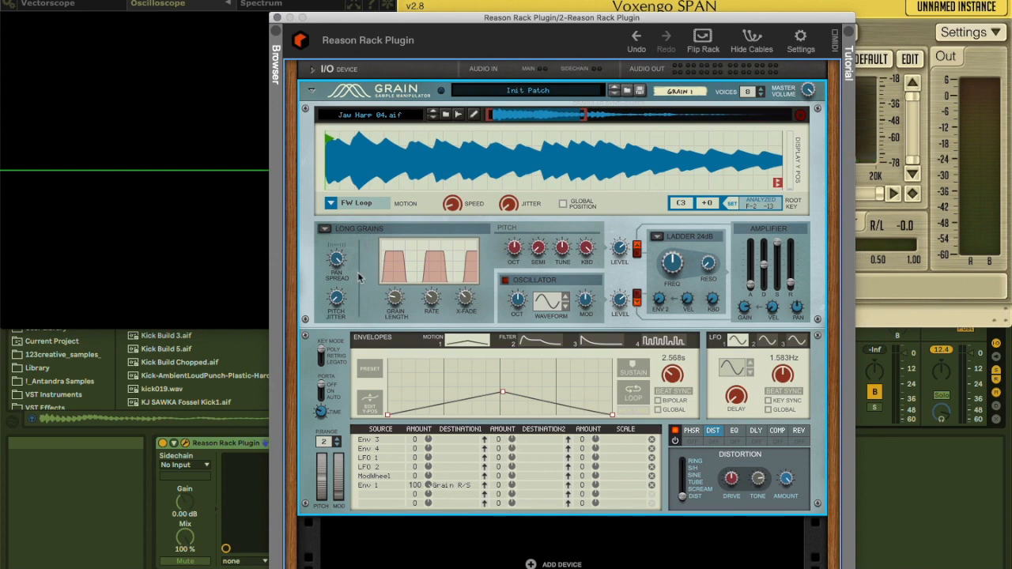
{"action": "left_click", "coordinate": [328, 229]}
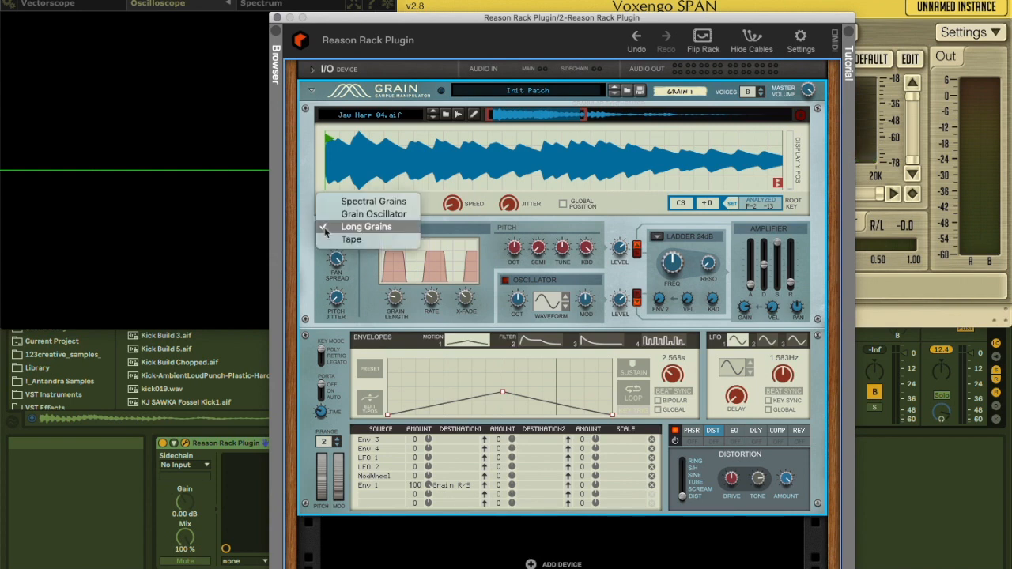
{"action": "left_click", "coordinate": [353, 239]}
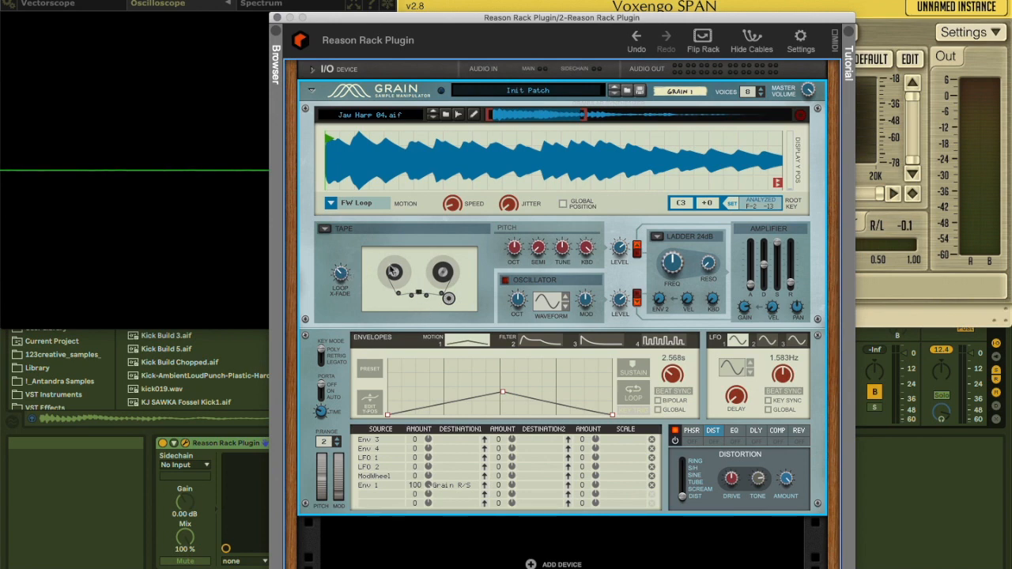
Set the Tape playback motion to FW-BW Loop and raise the motion speed
{"action": "left_click_drag", "start_coordinate": [453, 204], "coordinate": [440, 183]}
{"action": "left_click", "coordinate": [354, 203]}
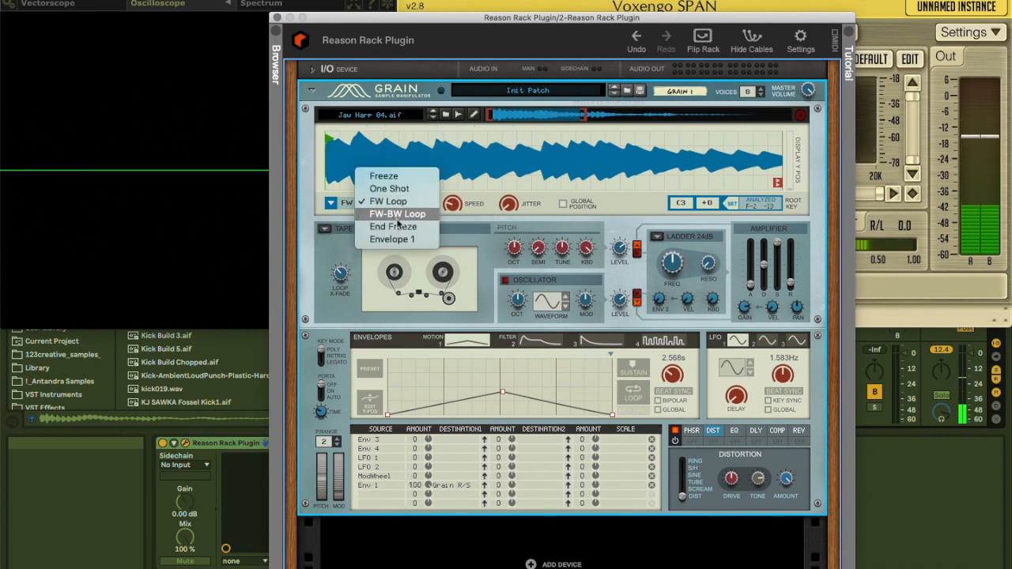
{"action": "left_click", "coordinate": [397, 214]}
{"action": "mouse_move", "coordinate": [455, 207]}
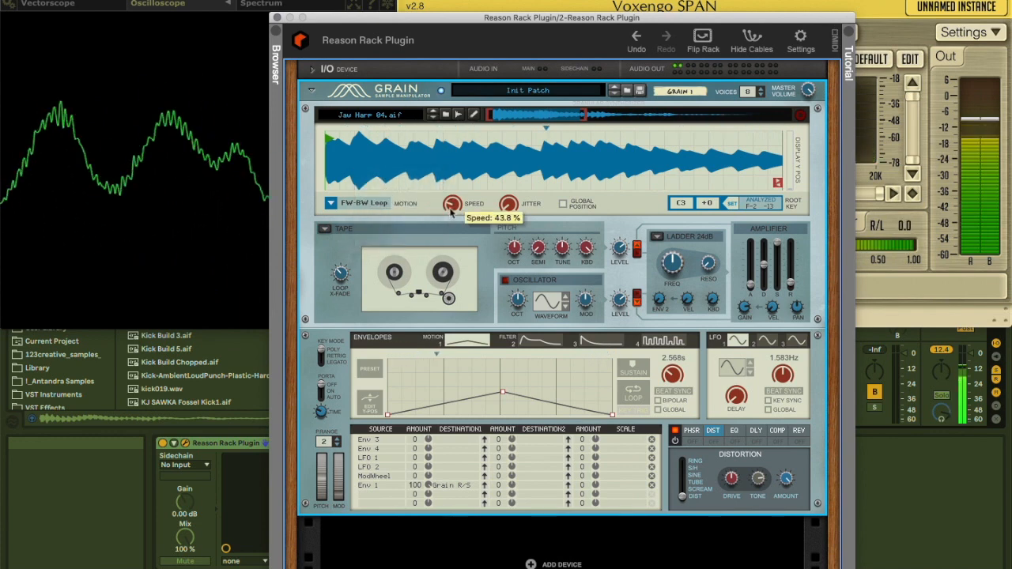
{"action": "left_click_drag", "start_coordinate": [454, 208], "coordinate": [443, 143]}
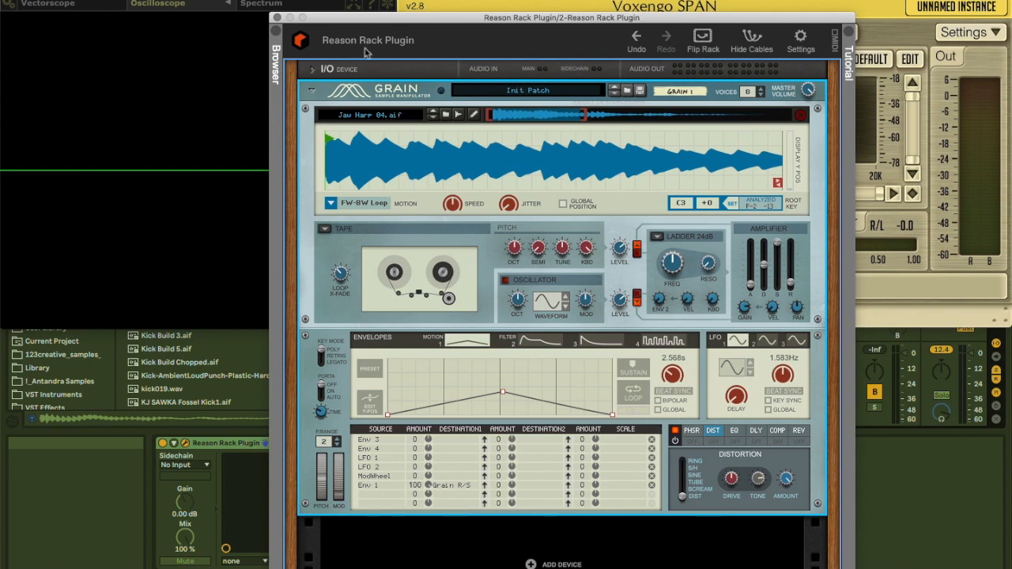
Close the Reason Rack window and open the Palindrome plug-in on track 3
{"action": "left_click", "coordinate": [277, 17]}
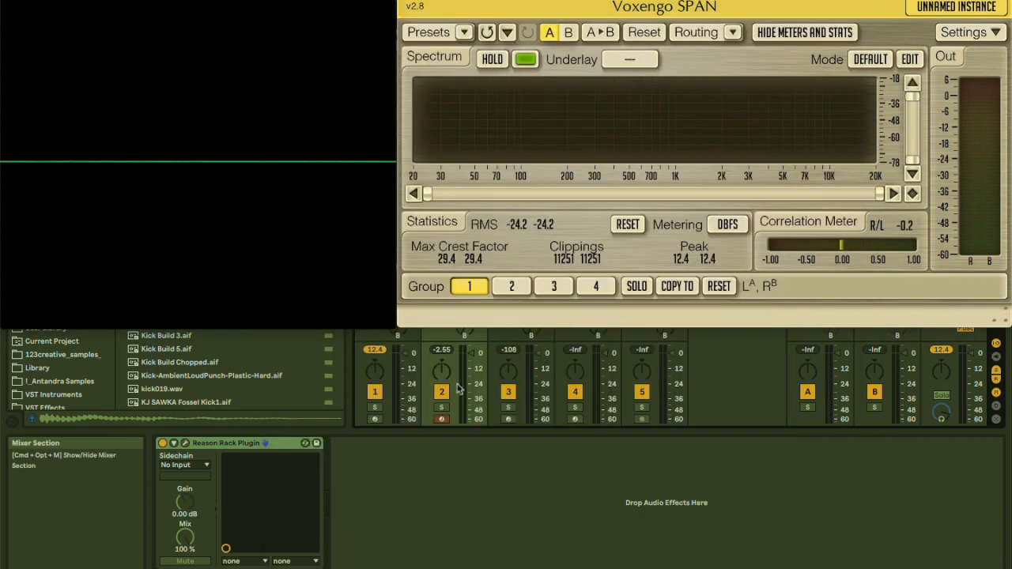
{"action": "key", "text": "Right"}
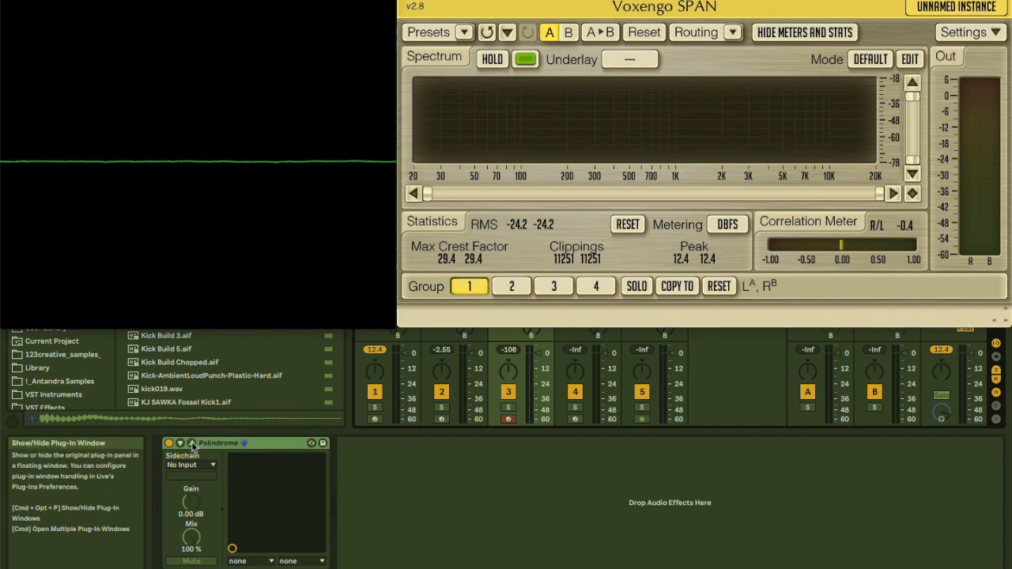
{"action": "left_click", "coordinate": [192, 445]}
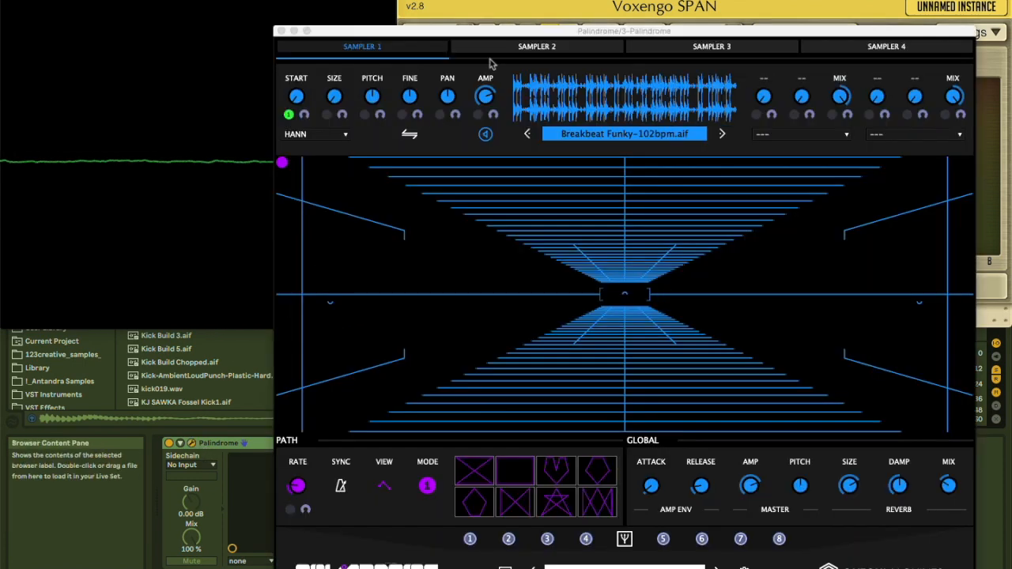
Load the Jaw Harp 04 clip into Palindrome's Sampler 1 and rearrange the plug-in windows to show the whole Palindrome interface
{"action": "left_click_drag", "start_coordinate": [471, 35], "coordinate": [381, 86]}
{"action": "left_click_drag", "start_coordinate": [468, 0], "coordinate": [801, 61]}
{"action": "left_click_drag", "start_coordinate": [522, 82], "coordinate": [423, 83]}
{"action": "left_click", "coordinate": [651, 47]}
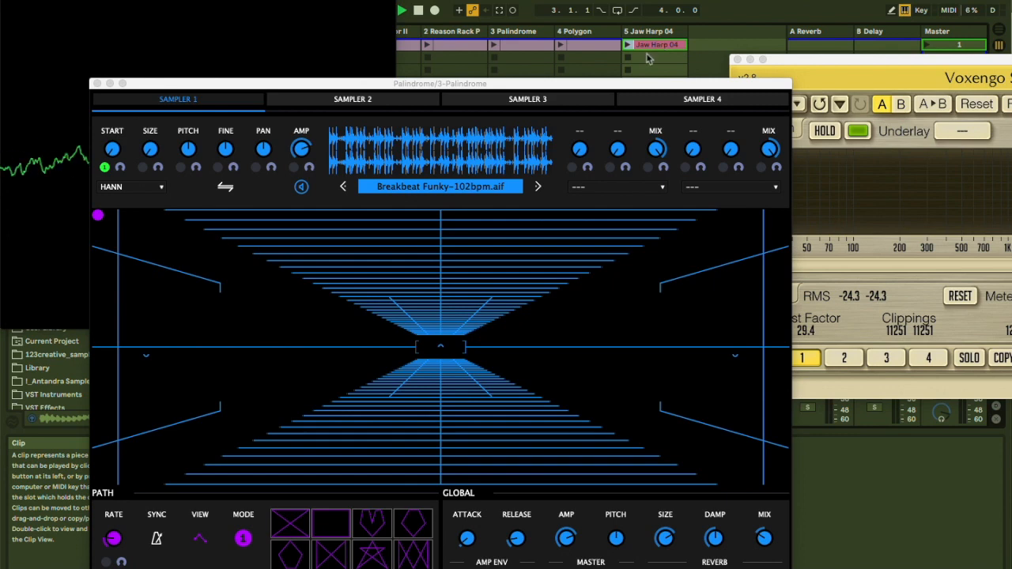
{"action": "left_click_drag", "start_coordinate": [448, 156], "coordinate": [451, 154]}
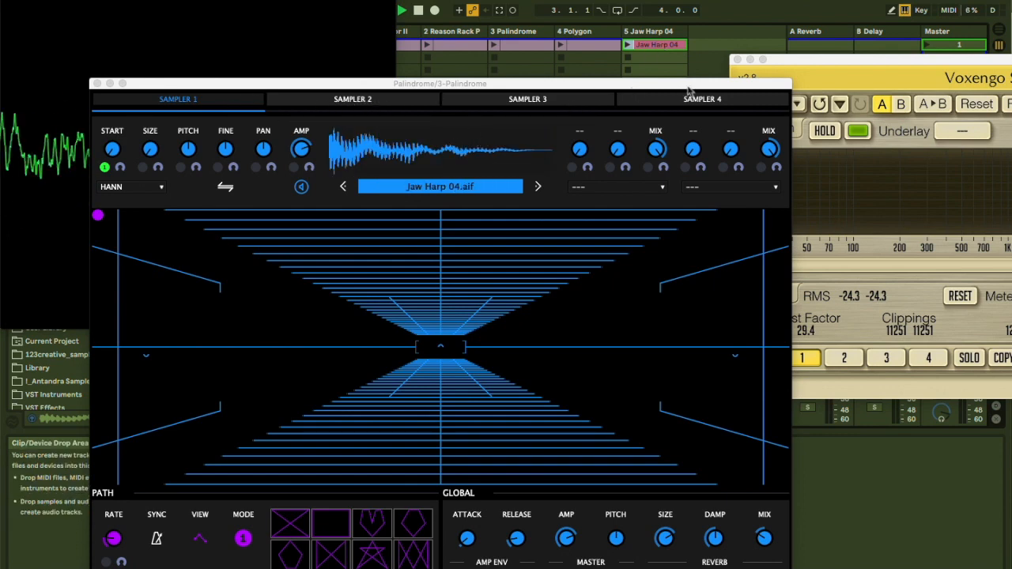
{"action": "left_click_drag", "start_coordinate": [794, 56], "coordinate": [467, 0]}
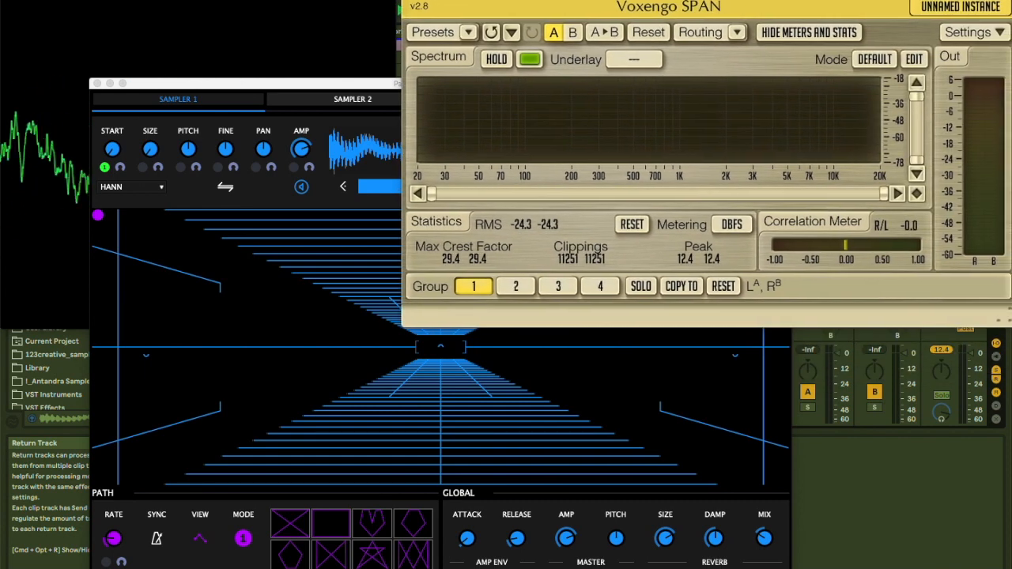
{"action": "left_click", "coordinate": [371, 80]}
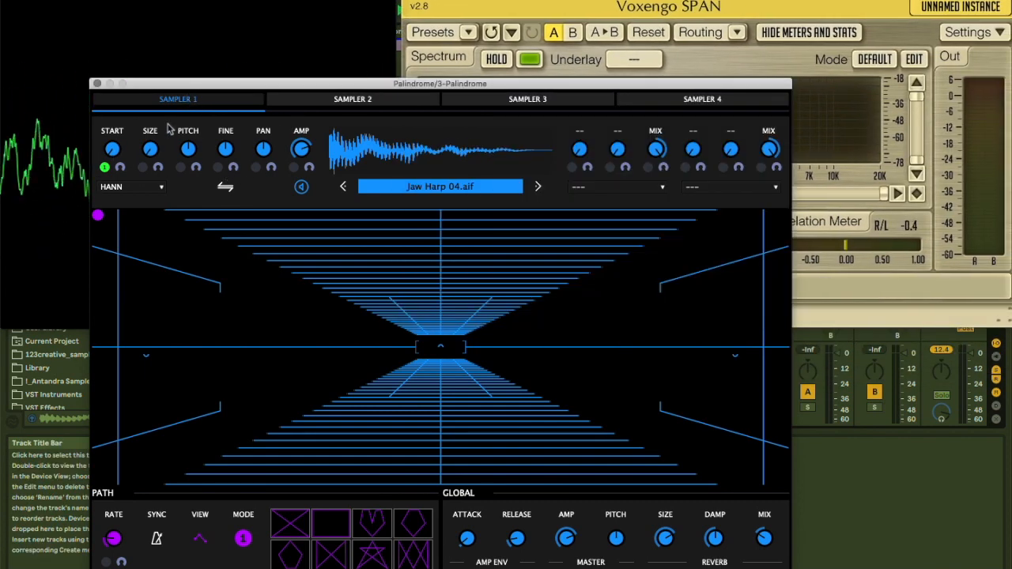
{"action": "left_click_drag", "start_coordinate": [145, 85], "coordinate": [148, 0]}
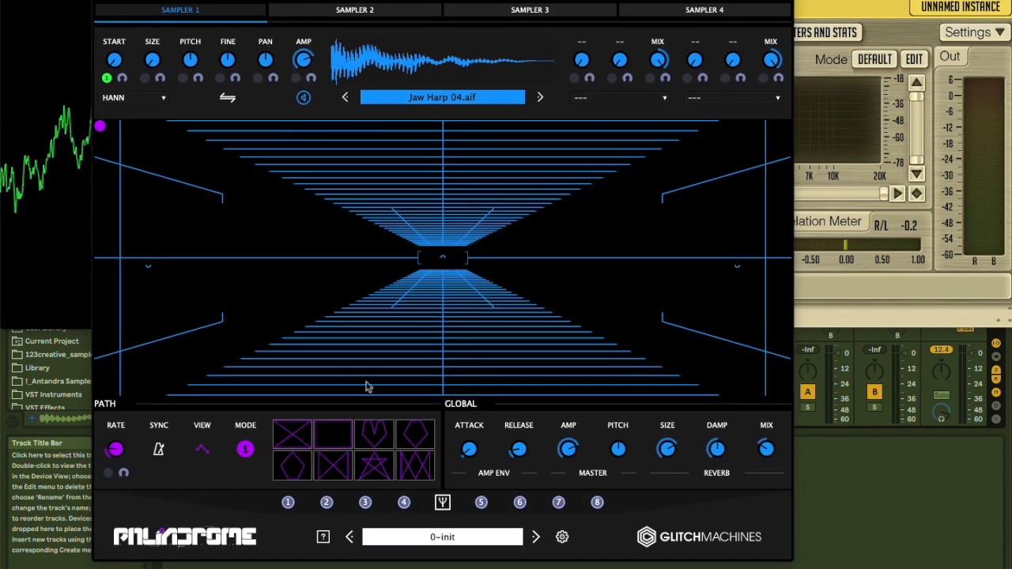
Remove the Envelope 1 modulation from Sampler 1's Start and audition different grain sizes, ending on a fairly small size
{"action": "left_click", "coordinate": [442, 503]}
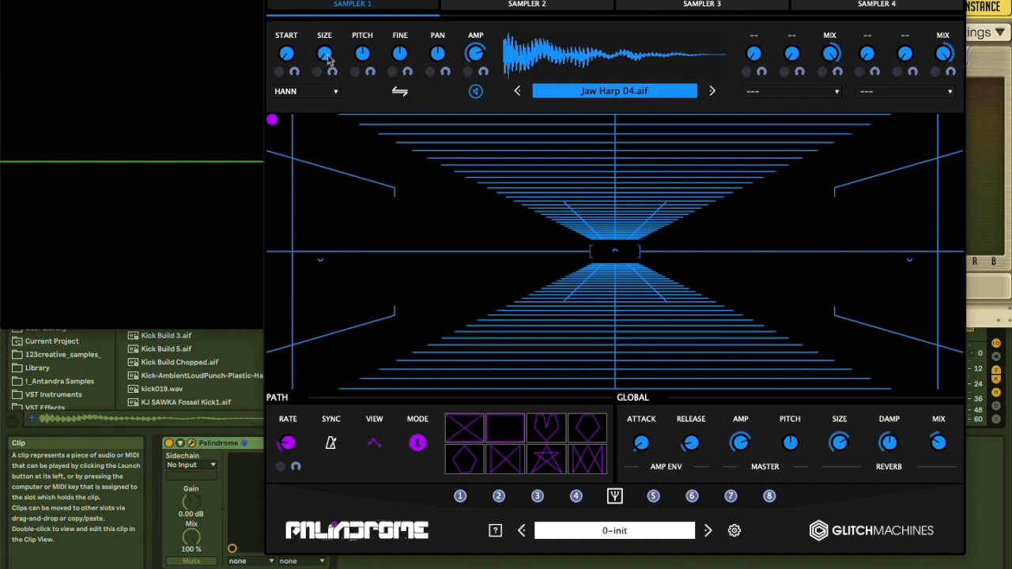
{"action": "left_click_drag", "start_coordinate": [327, 56], "coordinate": [324, 5]}
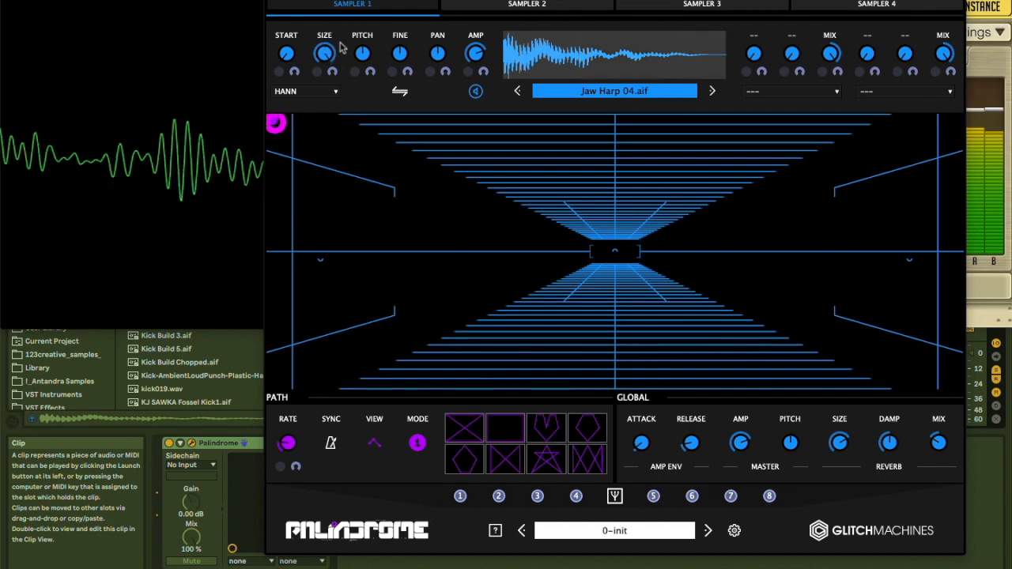
{"action": "left_click_drag", "start_coordinate": [328, 225], "coordinate": [322, 371]}
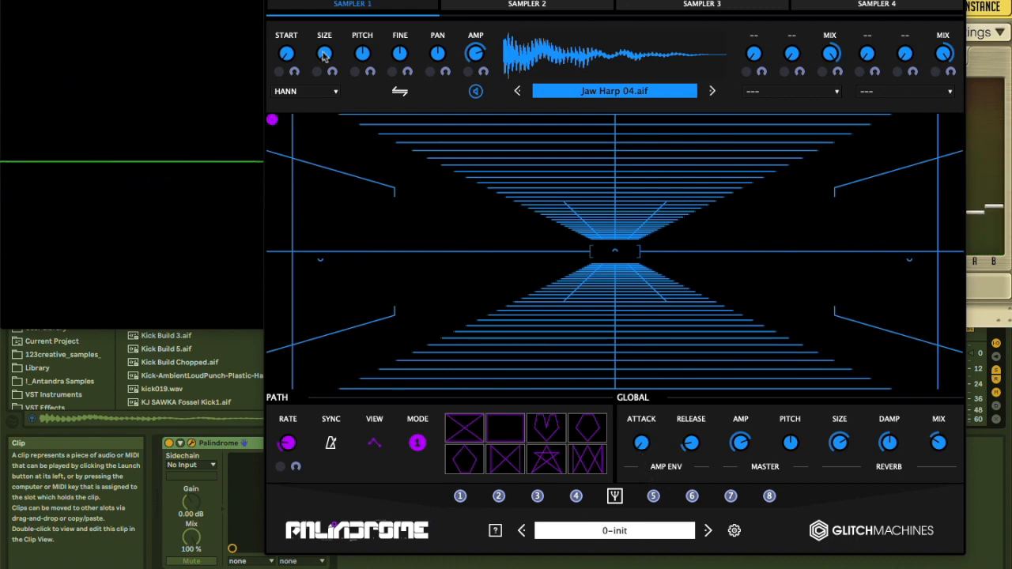
{"action": "left_click_drag", "start_coordinate": [323, 54], "coordinate": [323, 7]}
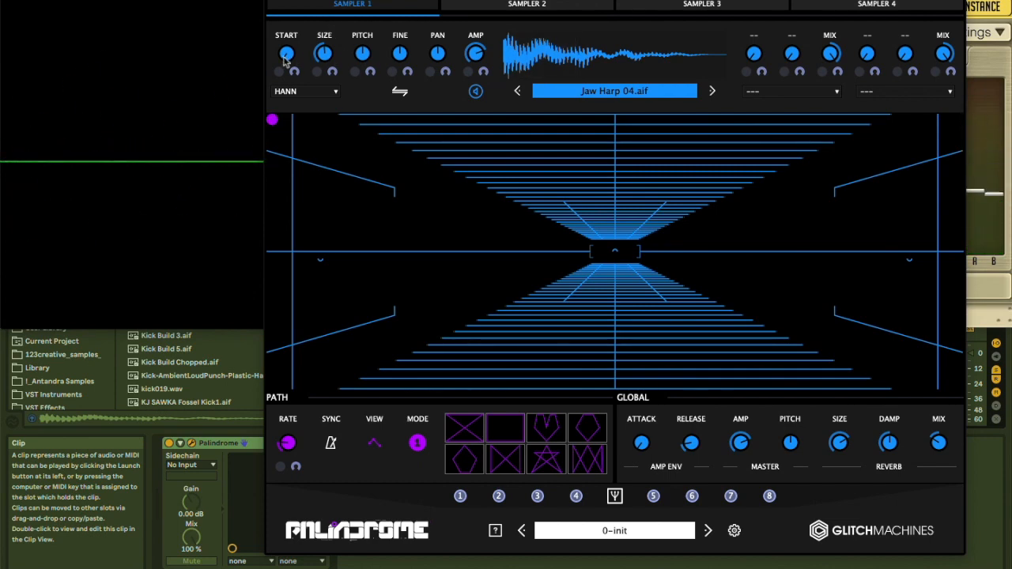
{"action": "left_click_drag", "start_coordinate": [285, 48], "coordinate": [331, 90]}
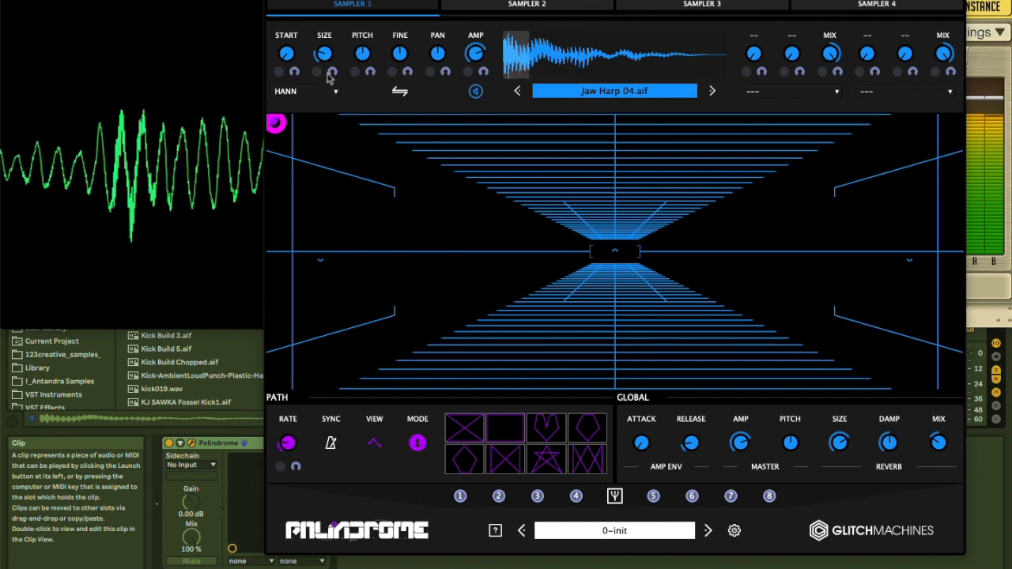
Assign Envelope 1, a rising 8-bar ramp, to Sampler 1's Size and audition it
{"action": "left_click", "coordinate": [615, 496]}
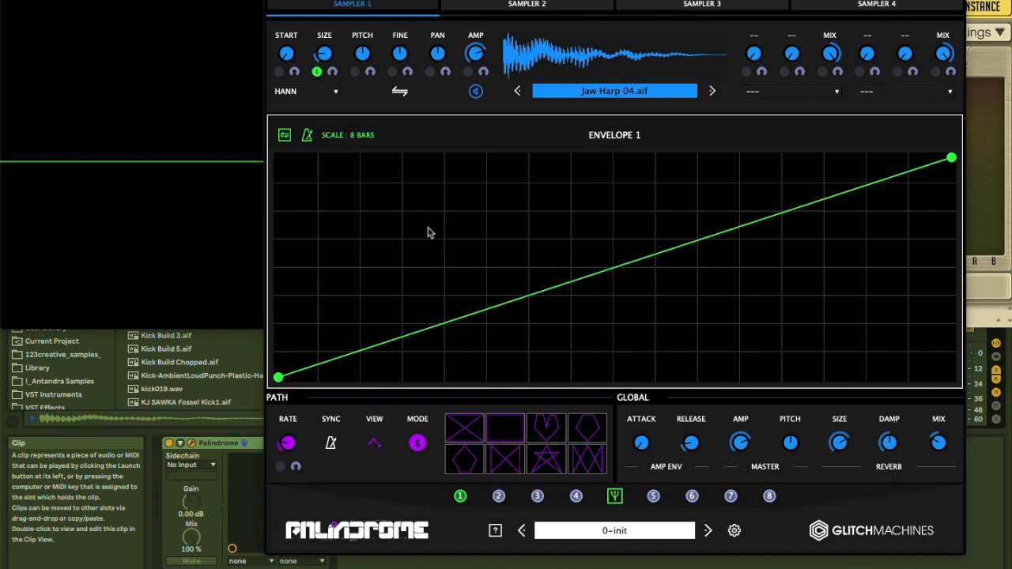
{"action": "key", "text": "space"}
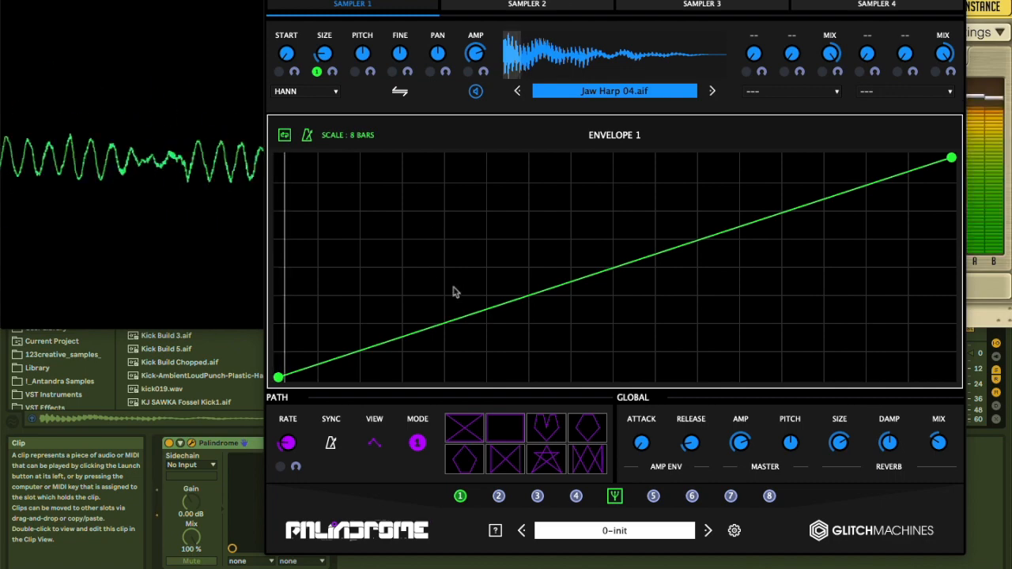
Assign Envelope 2 to Sampler 1's Start as a long falling ramp and adjust the base Start position
{"action": "left_click", "coordinate": [500, 497]}
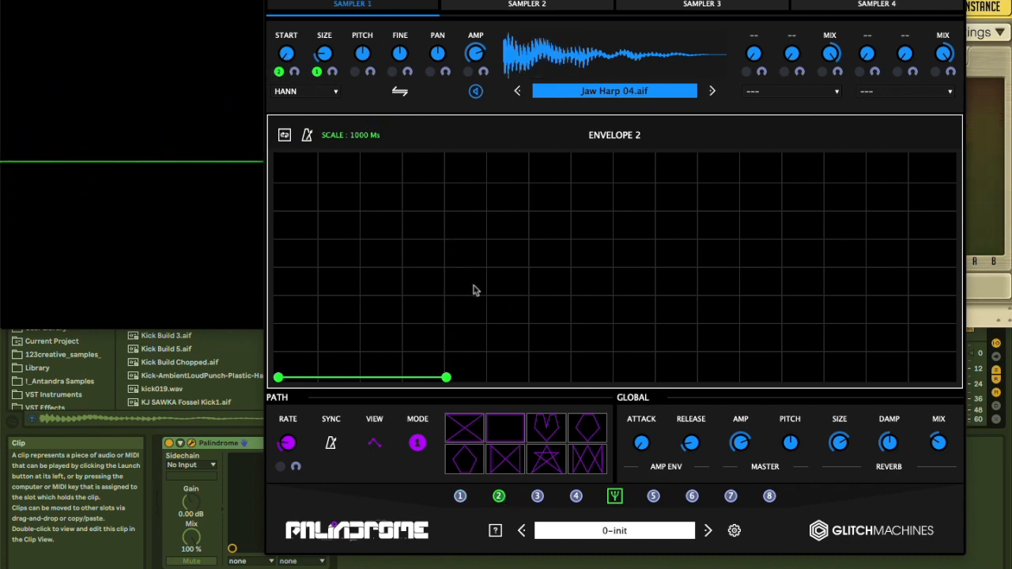
{"action": "left_click_drag", "start_coordinate": [282, 377], "coordinate": [269, 169]}
{"action": "left_click_drag", "start_coordinate": [447, 377], "coordinate": [910, 366]}
{"action": "left_click", "coordinate": [973, 17]}
{"action": "left_click", "coordinate": [475, 91]}
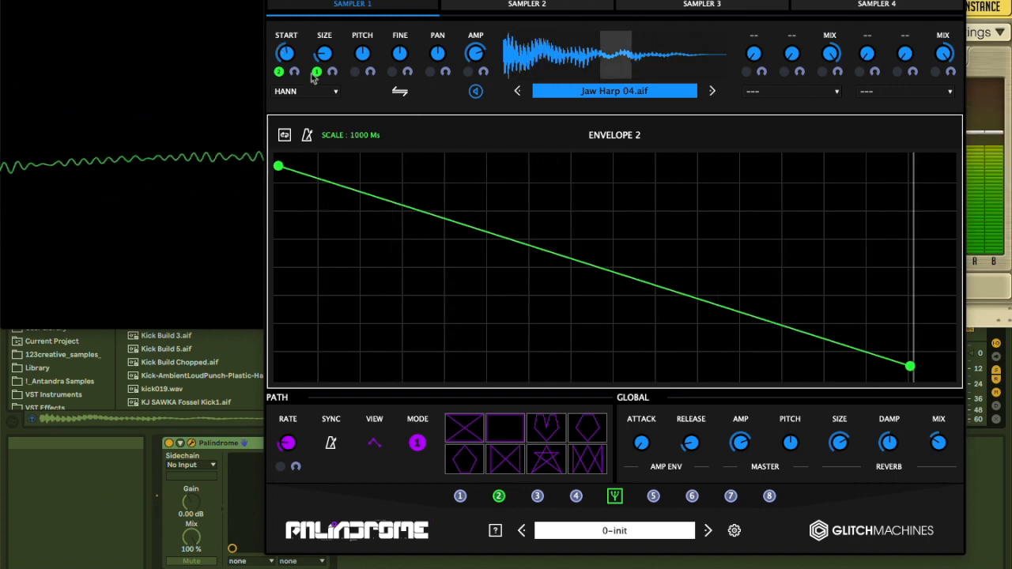
{"action": "left_click_drag", "start_coordinate": [292, 63], "coordinate": [291, 102]}
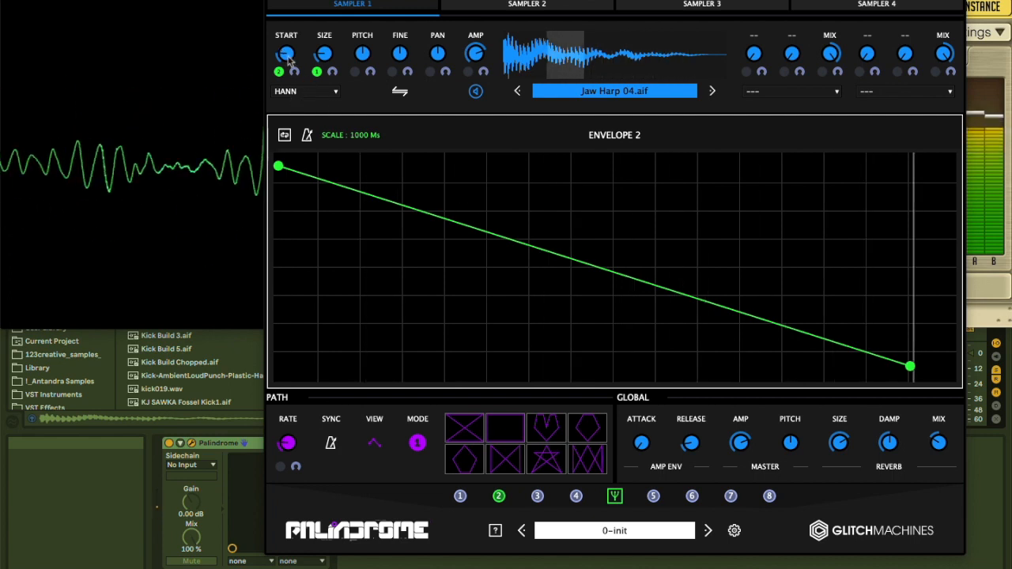
Set Sampler 1's base Start to 8% and audition different Envelope 2 time scales, ending on 4878 ms
{"action": "left_click_drag", "start_coordinate": [287, 58], "coordinate": [287, 78]}
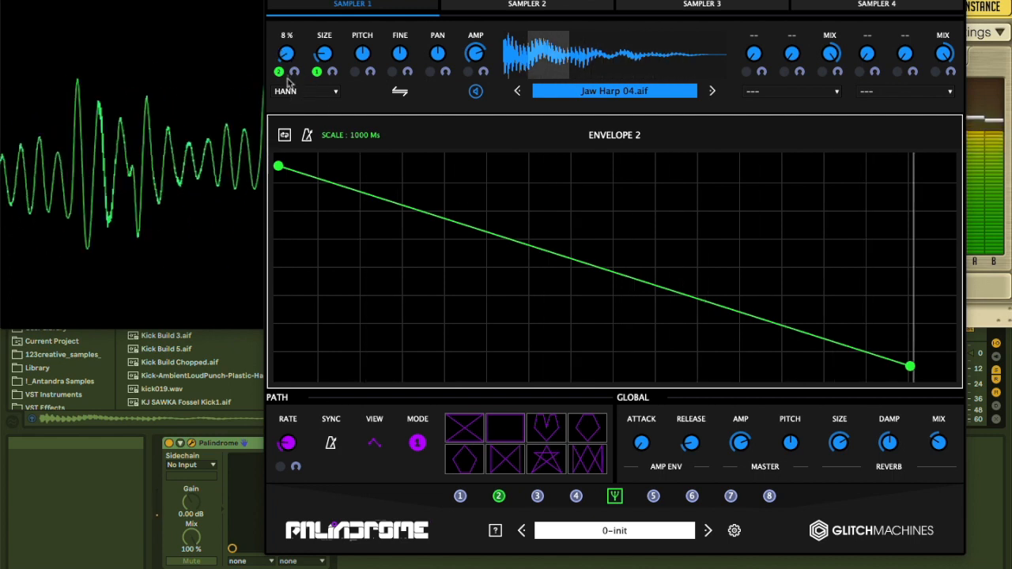
{"action": "left_click", "coordinate": [400, 93]}
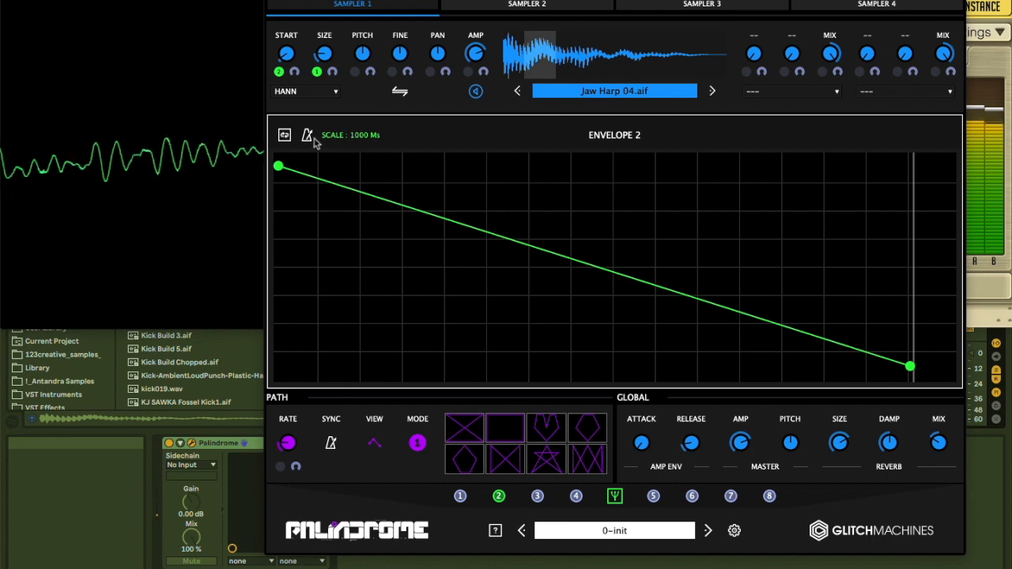
{"action": "left_click_drag", "start_coordinate": [357, 137], "coordinate": [357, 0]}
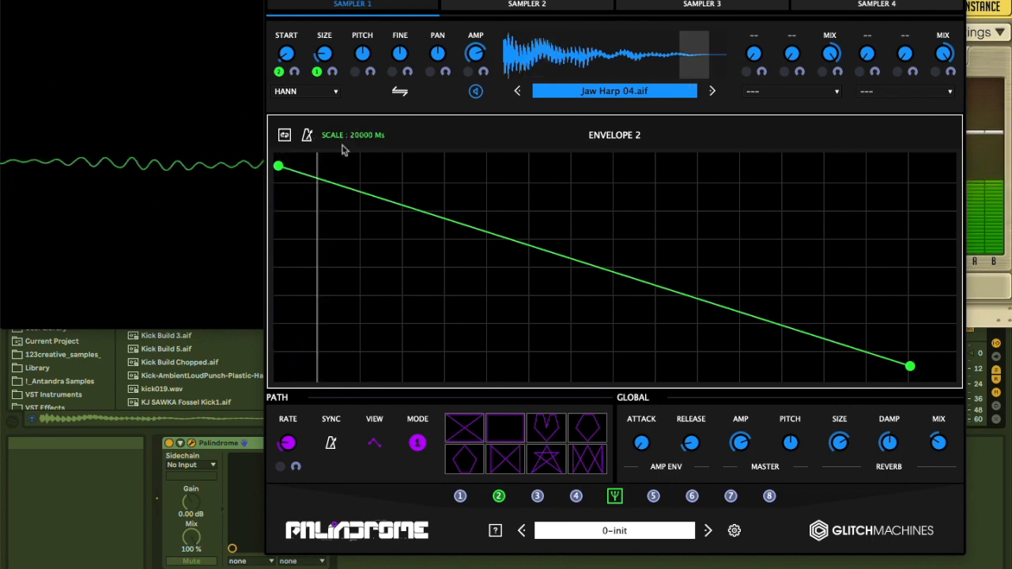
{"action": "left_click_drag", "start_coordinate": [339, 138], "coordinate": [366, 145]}
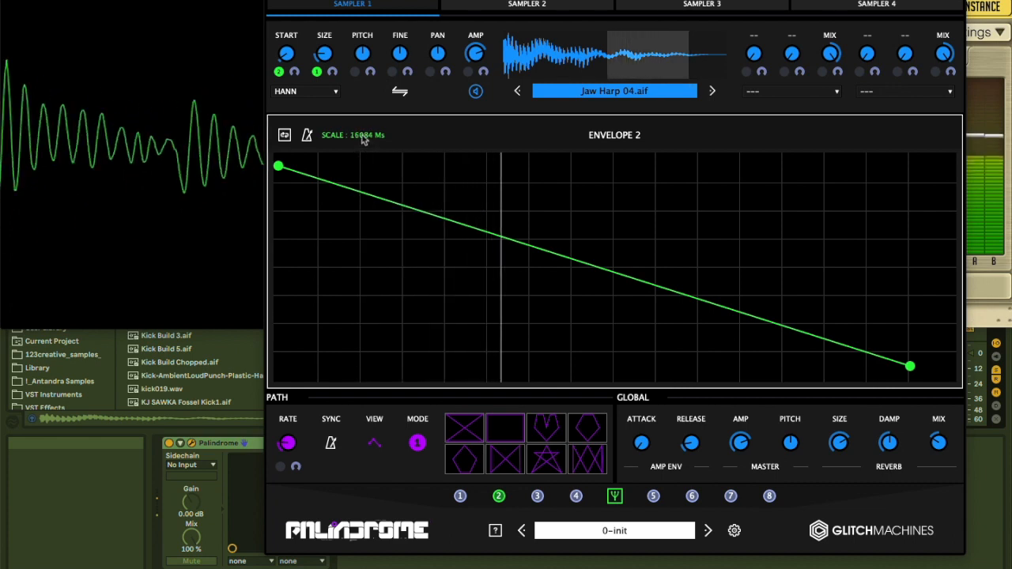
{"action": "left_click_drag", "start_coordinate": [363, 140], "coordinate": [364, 177]}
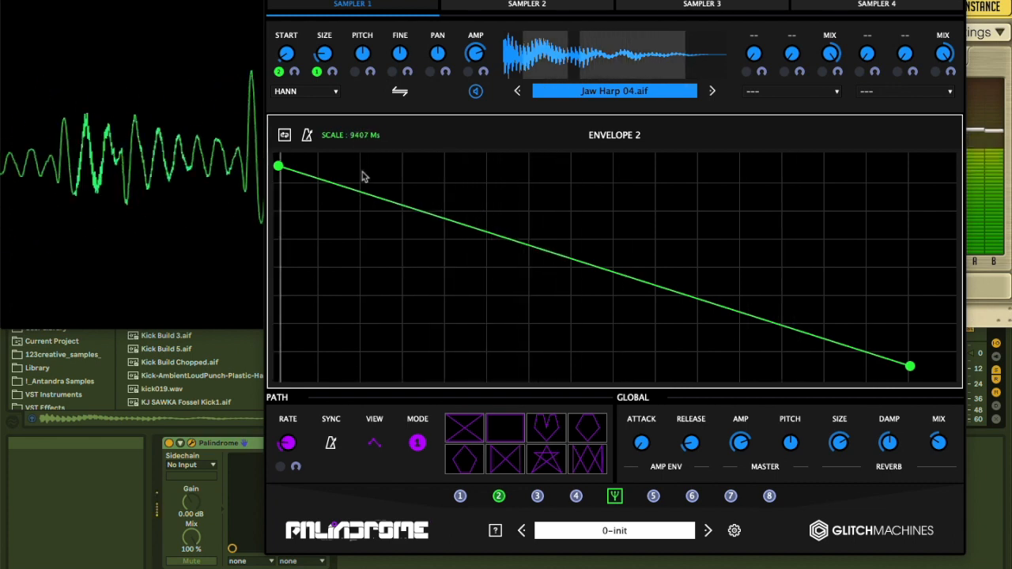
{"action": "left_click_drag", "start_coordinate": [361, 138], "coordinate": [360, 172]}
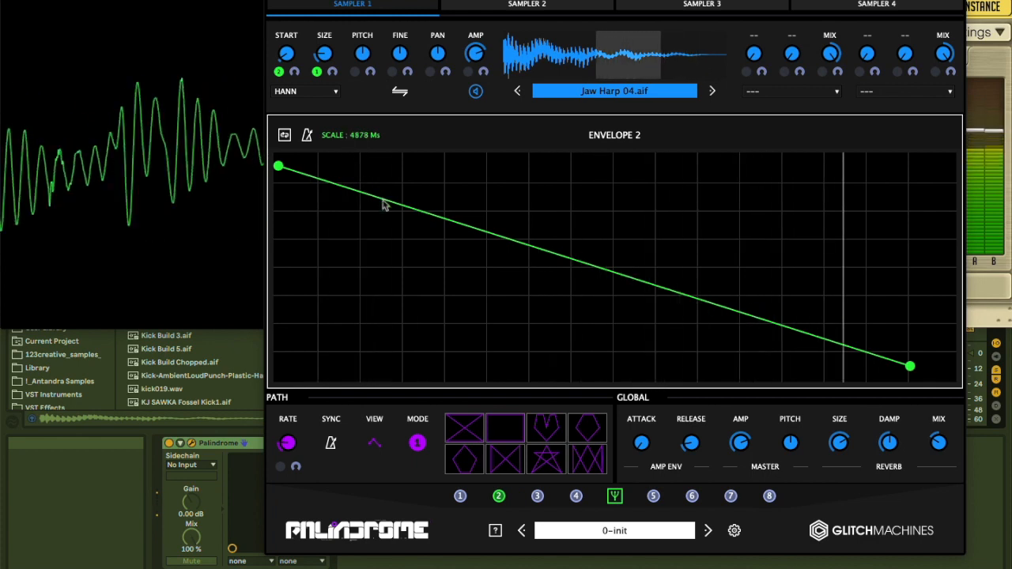
Add six breakpoints to Envelope 2's falling ramp for a jagged contour, and make it loop in tempo sync over 8 bars
{"action": "right_click", "coordinate": [441, 219]}
{"action": "left_click", "coordinate": [455, 218]}
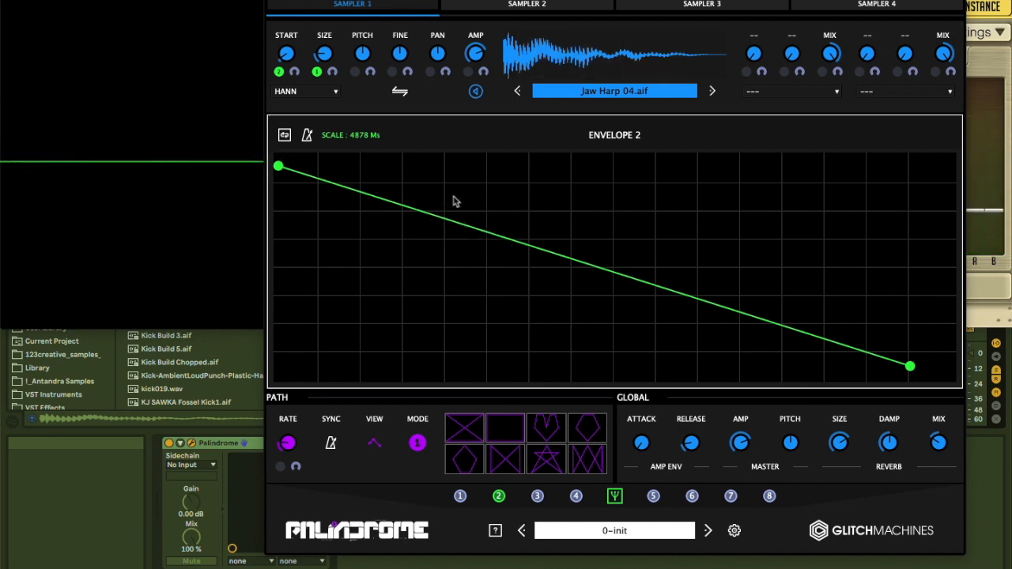
{"action": "left_click", "coordinate": [455, 200]}
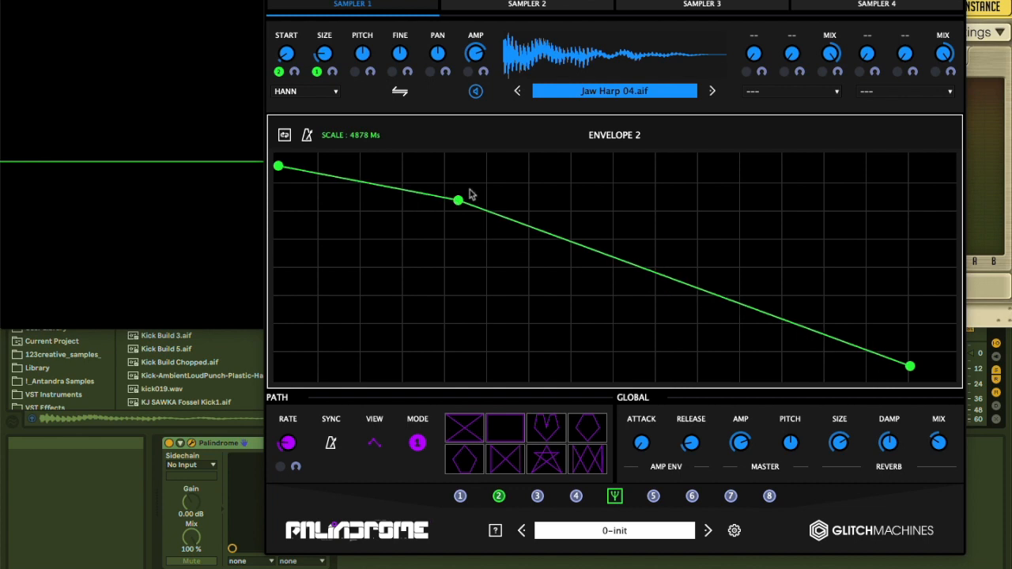
{"action": "left_click", "coordinate": [576, 205]}
{"action": "left_click", "coordinate": [651, 264]}
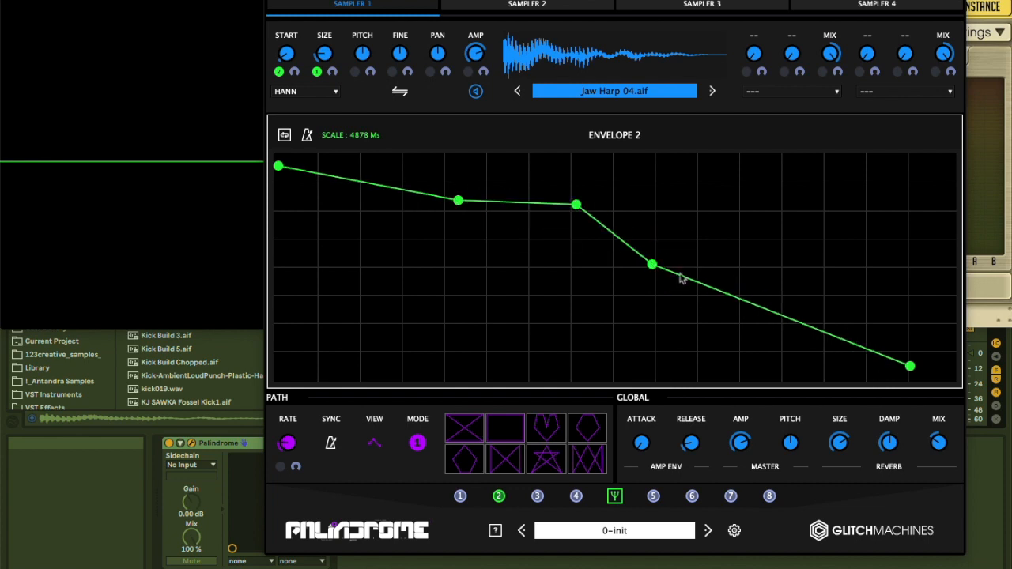
{"action": "right_click", "coordinate": [653, 353]}
{"action": "right_click", "coordinate": [676, 277]}
{"action": "left_click", "coordinate": [692, 254]}
{"action": "right_click", "coordinate": [706, 250]}
{"action": "left_click", "coordinate": [729, 254]}
{"action": "left_click", "coordinate": [726, 254]}
{"action": "left_click", "coordinate": [778, 297]}
{"action": "left_click", "coordinate": [830, 230]}
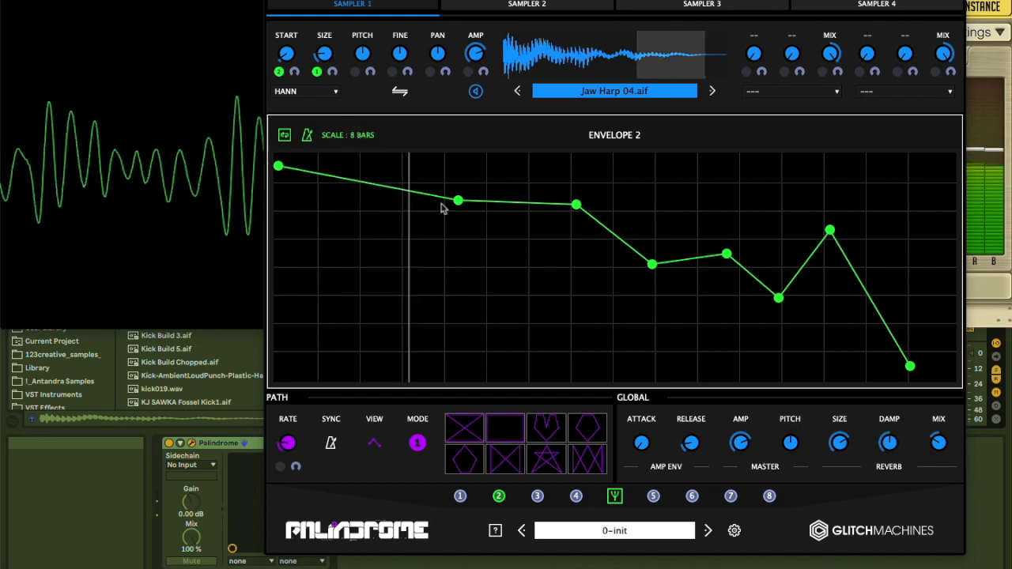
Reshape Envelope 2 by lowering its second and third points and raising the fourth, and reduce Sampler 1's base Size
{"action": "left_click_drag", "start_coordinate": [458, 201], "coordinate": [447, 234]}
{"action": "left_click_drag", "start_coordinate": [447, 277], "coordinate": [449, 292]}
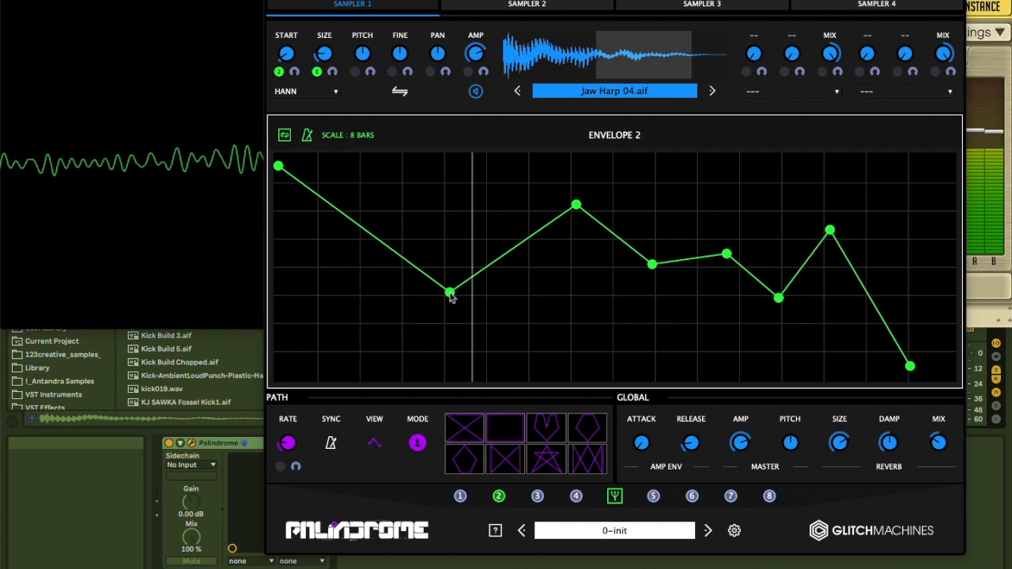
{"action": "left_click_drag", "start_coordinate": [576, 206], "coordinate": [568, 377]}
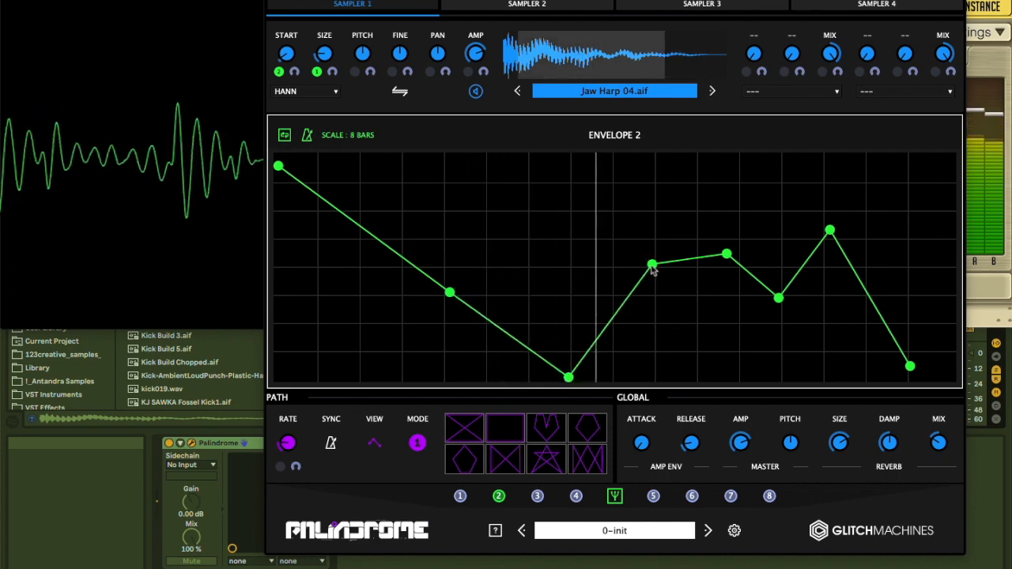
{"action": "left_click_drag", "start_coordinate": [651, 267], "coordinate": [669, 235]}
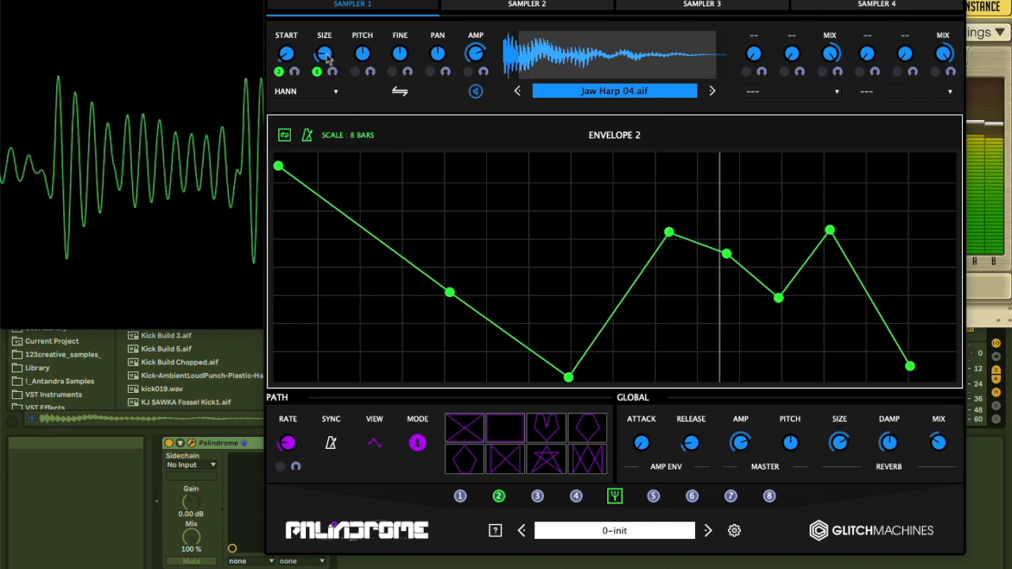
{"action": "mouse_move", "coordinate": [326, 55]}
{"action": "left_mouse_down"}
{"action": "mouse_move", "coordinate": [326, 111]}
{"action": "mouse_move", "coordinate": [334, 72]}
{"action": "left_mouse_up"}
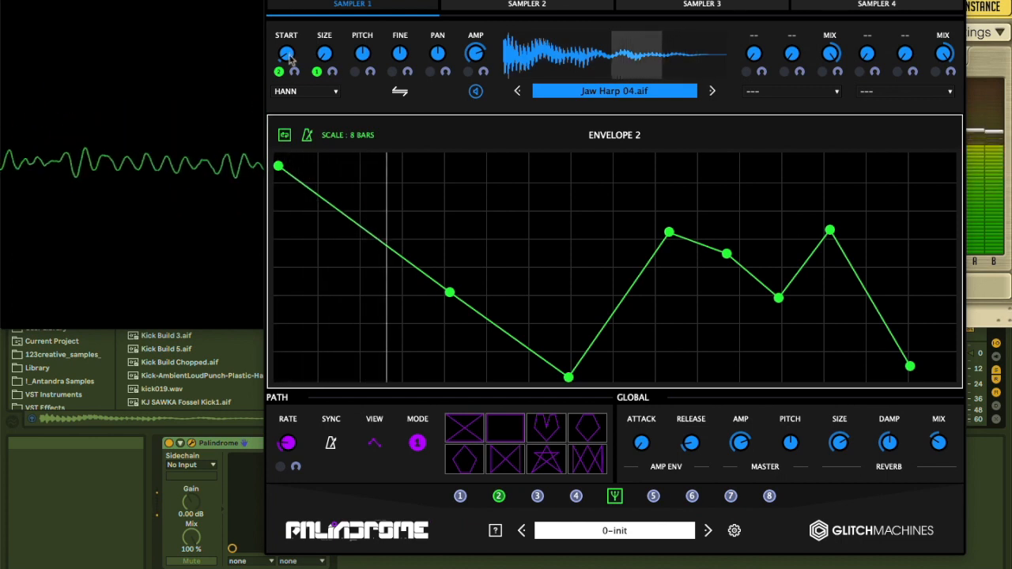
{"action": "left_click_drag", "start_coordinate": [449, 297], "coordinate": [397, 348]}
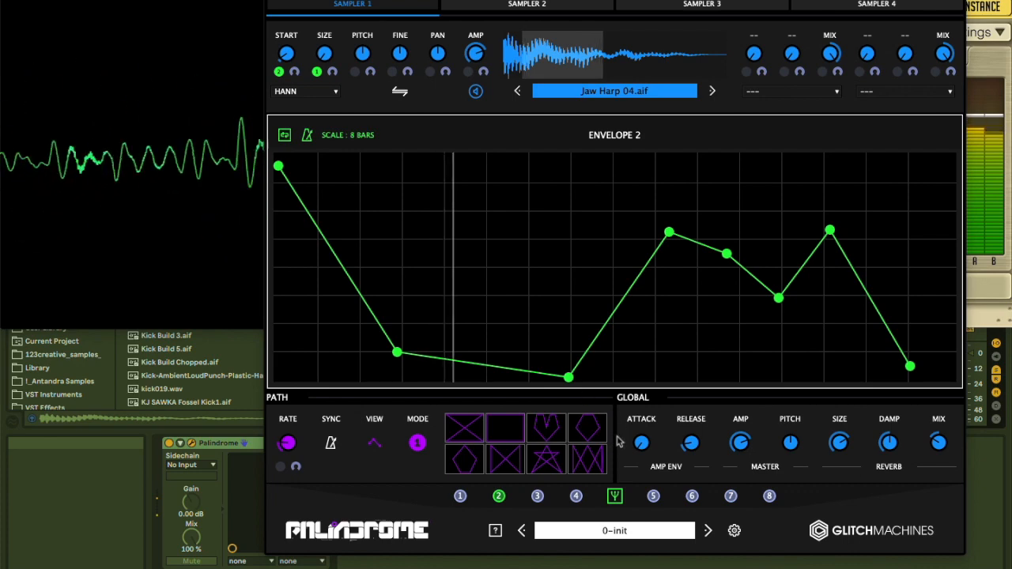
Show the vector path view, apply the X-shaped path preset, and look through Samplers 2 to 4 before returning to Sampler 1
{"action": "left_click", "coordinate": [615, 498]}
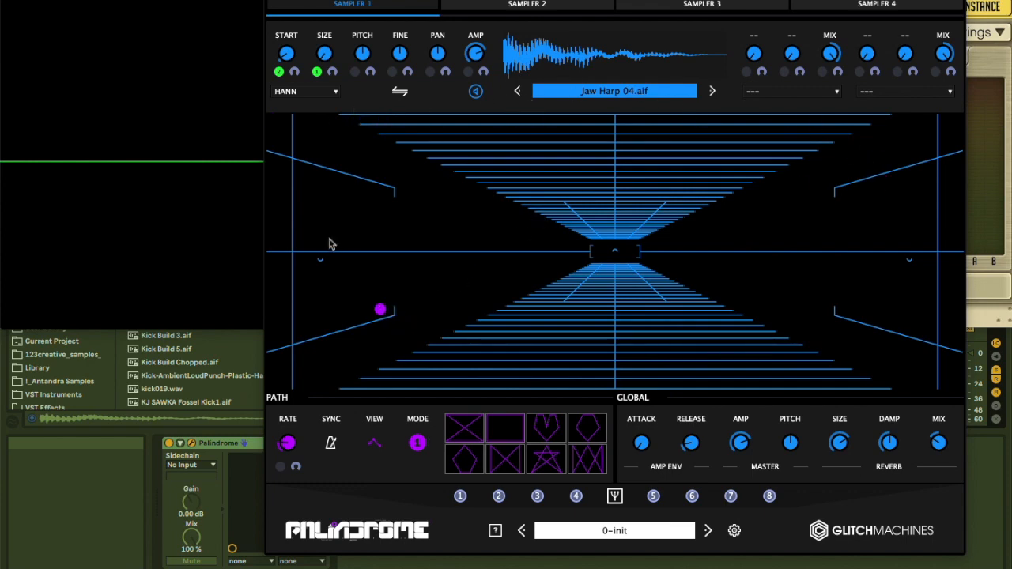
{"action": "left_click", "coordinate": [464, 434]}
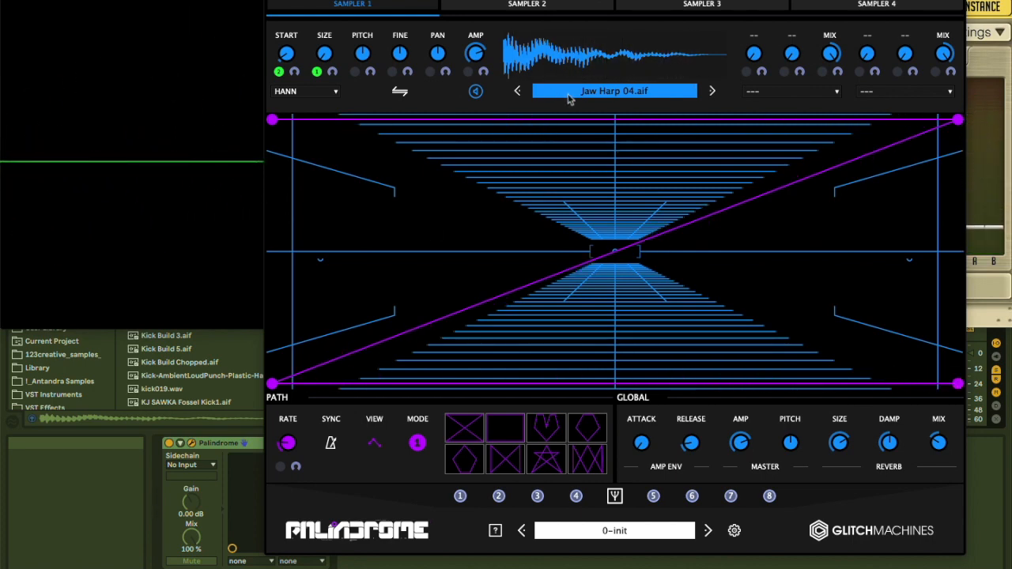
{"action": "left_click", "coordinate": [528, 6]}
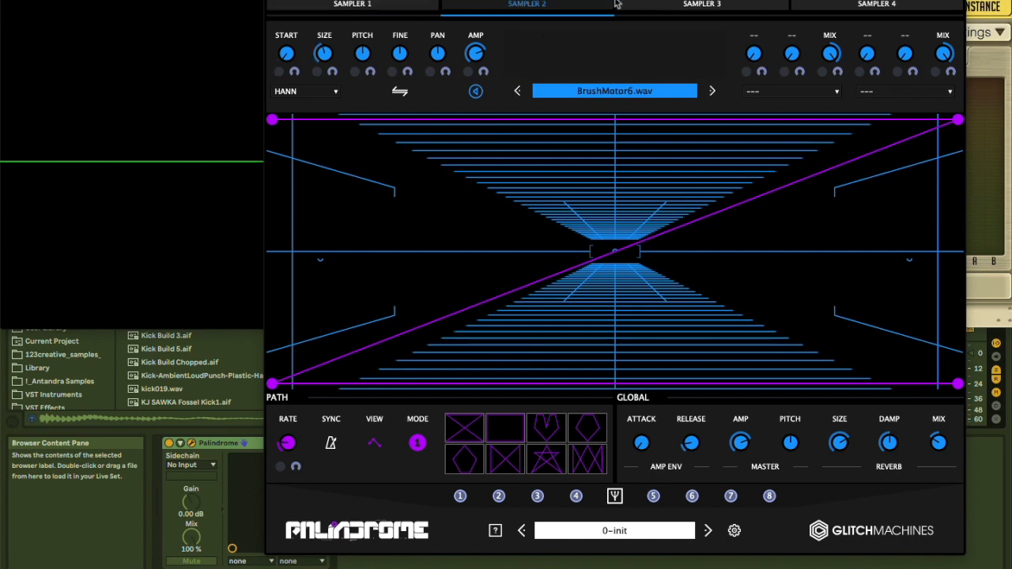
{"action": "left_click", "coordinate": [706, 5]}
{"action": "left_click", "coordinate": [875, 8]}
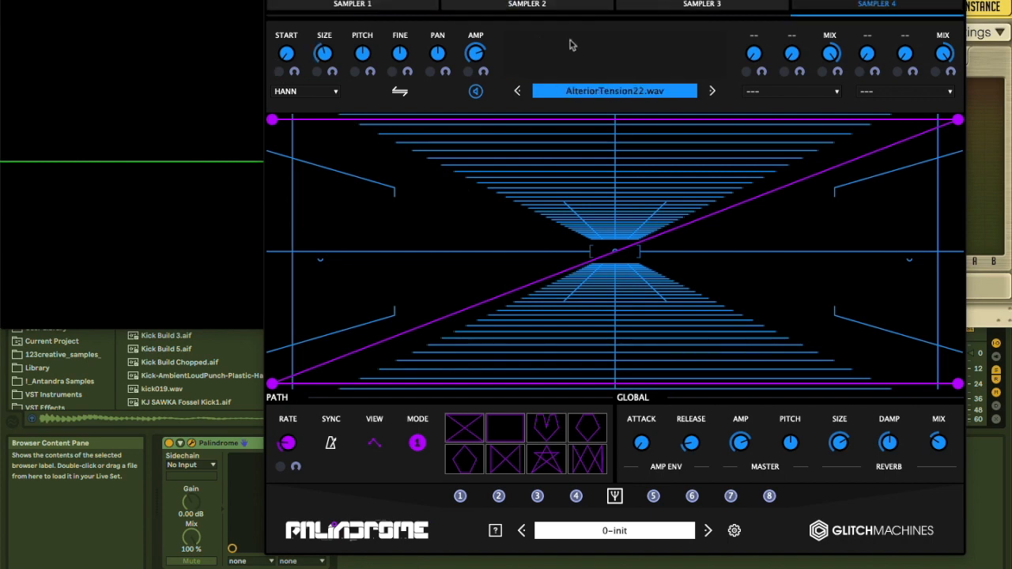
{"action": "left_click", "coordinate": [423, 9]}
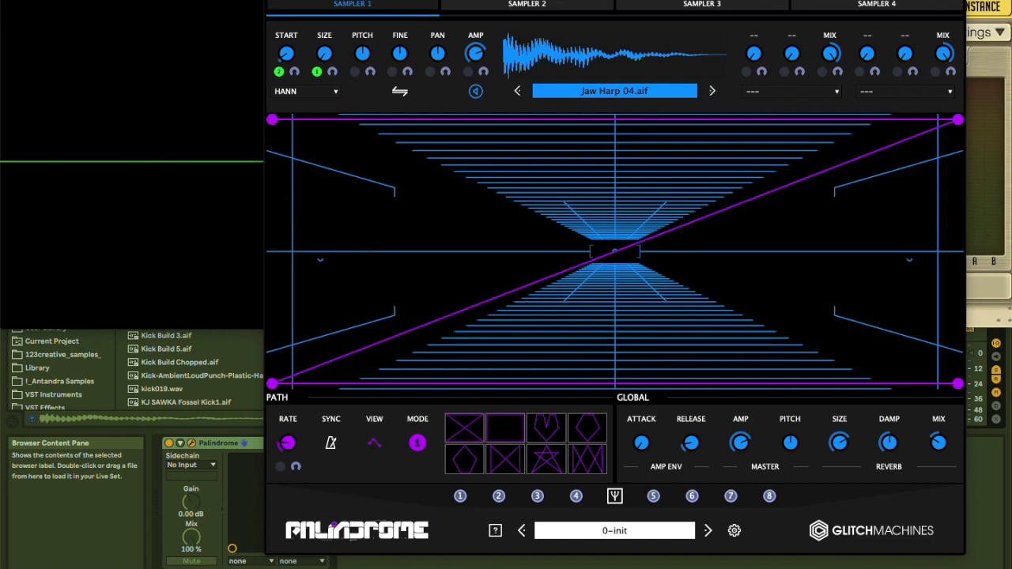
Close the Palindrome window and open the Polygon plug-in on track 4
{"action": "key", "text": "super+w"}
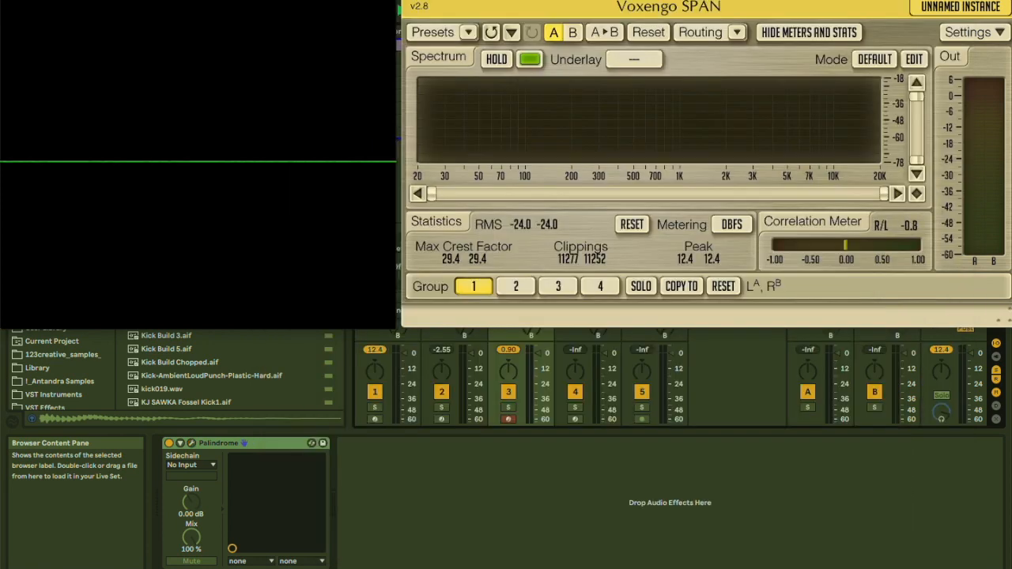
{"action": "key", "text": "Right"}
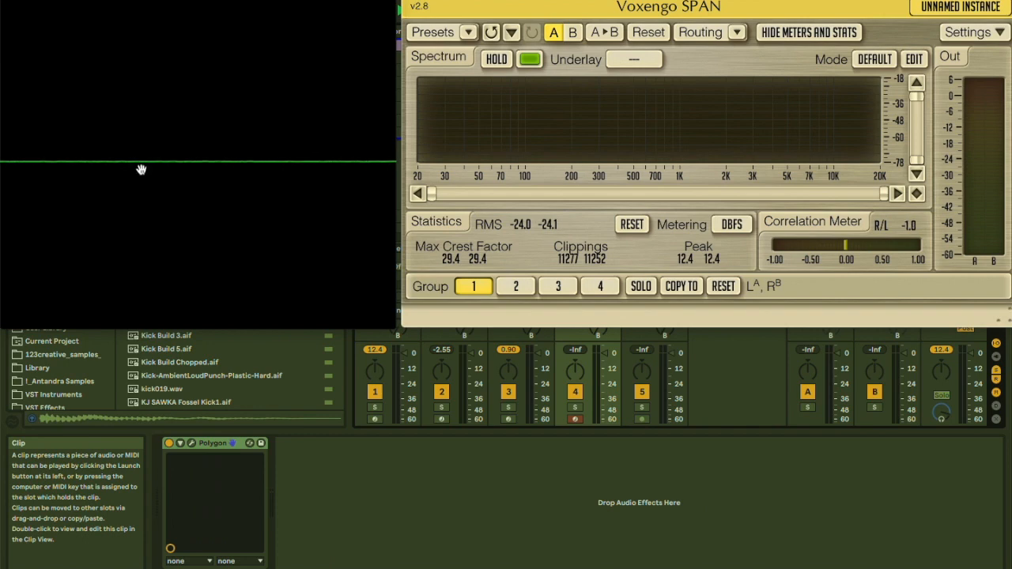
{"action": "left_click", "coordinate": [192, 443]}
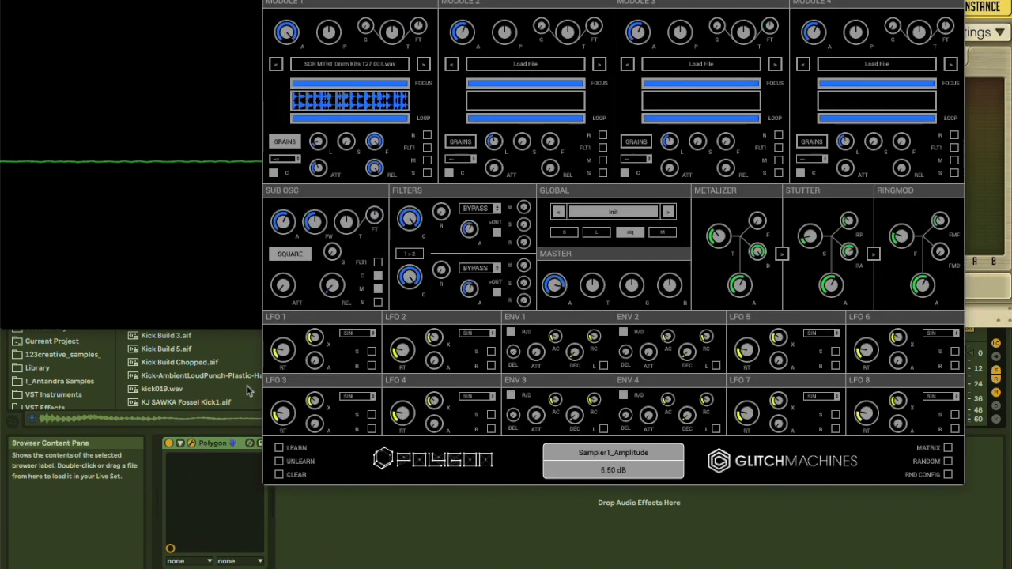
Load the Jaw Harp 04 clip into Polygon's Module 1 and rearrange the plug-in windows around it
{"action": "left_click_drag", "start_coordinate": [391, 0], "coordinate": [208, 67]}
{"action": "left_click_drag", "start_coordinate": [456, 0], "coordinate": [720, 104]}
{"action": "left_click_drag", "start_coordinate": [646, 49], "coordinate": [354, 141]}
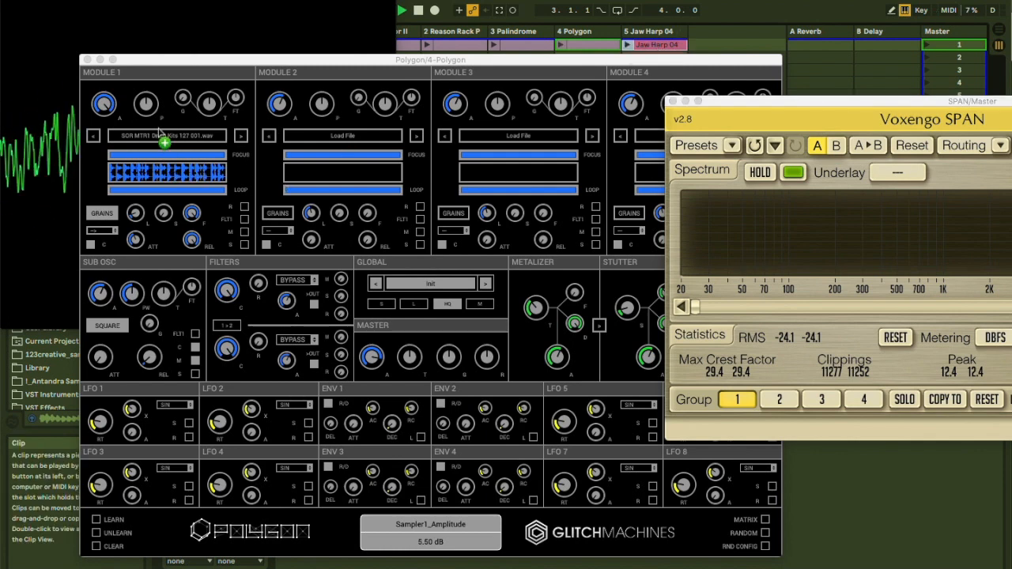
{"action": "left_click", "coordinate": [209, 140]}
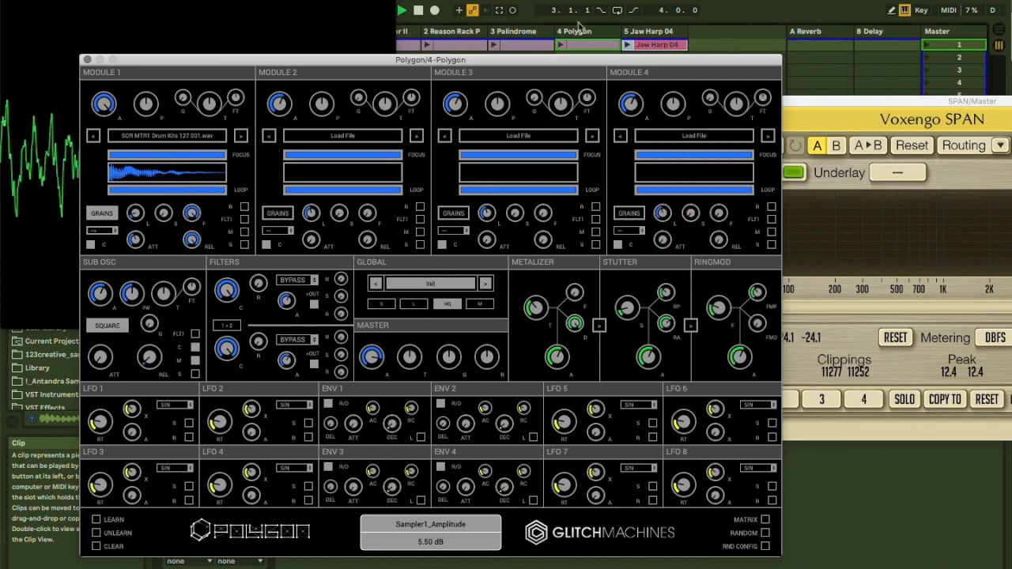
{"action": "left_click_drag", "start_coordinate": [796, 104], "coordinate": [528, 1]}
{"action": "left_click", "coordinate": [333, 61]}
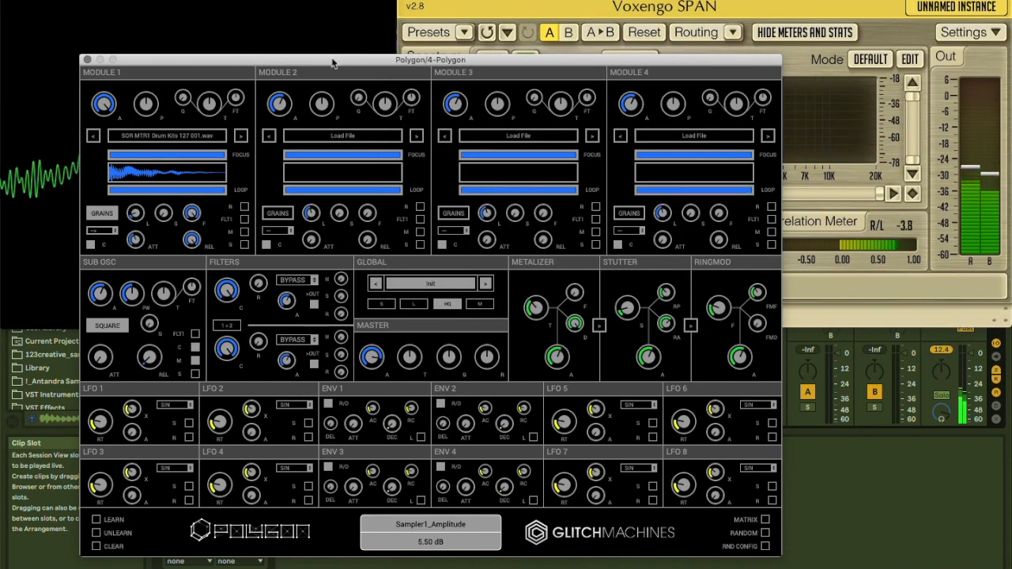
{"action": "left_click_drag", "start_coordinate": [333, 61], "coordinate": [439, 77]}
Narrow Module 1's loop to an early part of the sample with loop start at 6.50%, trying a 31.01 ms grain size
{"action": "left_click_drag", "start_coordinate": [249, 204], "coordinate": [264, 207]}
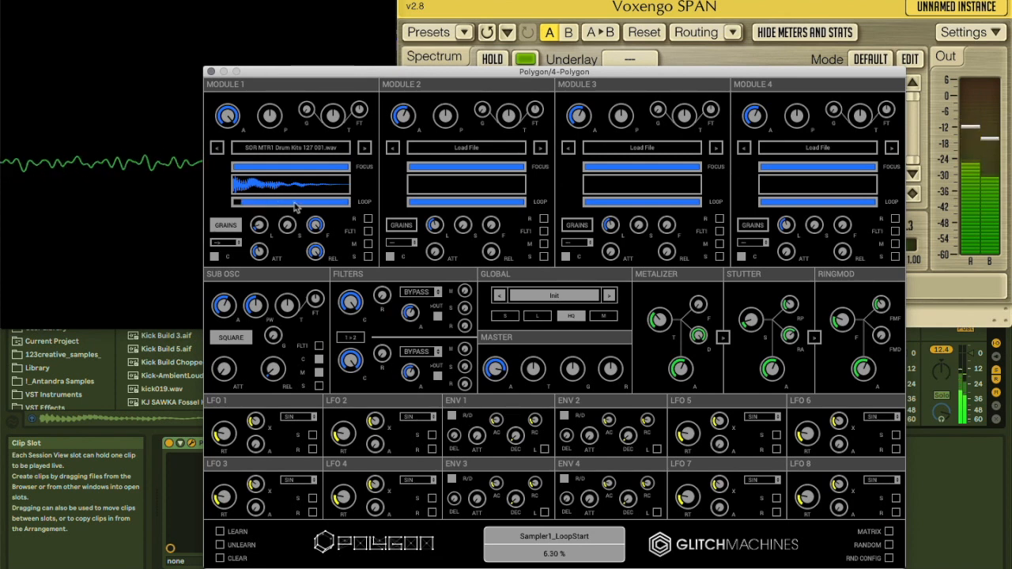
{"action": "left_click_drag", "start_coordinate": [264, 207], "coordinate": [243, 247]}
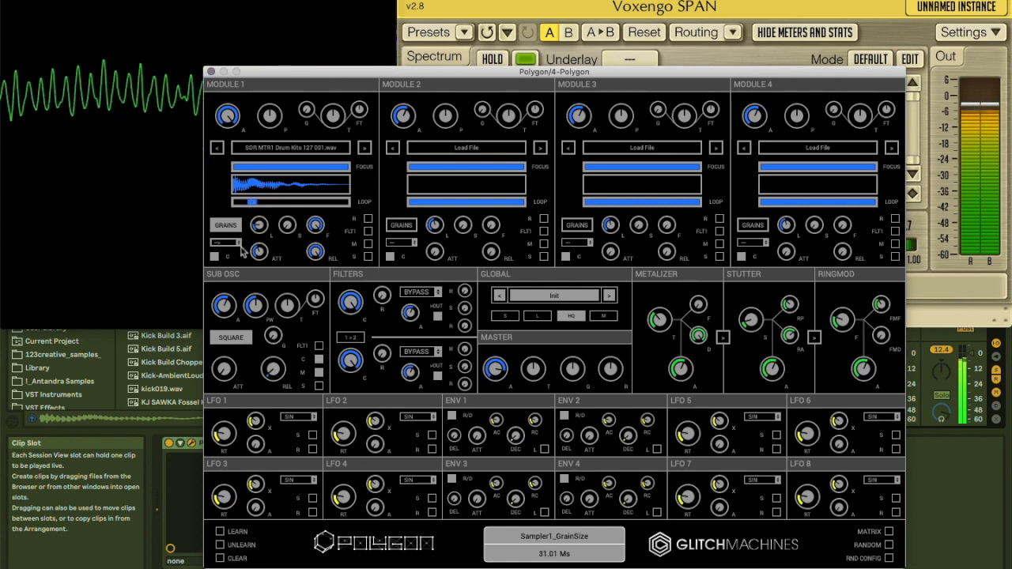
{"action": "left_click_drag", "start_coordinate": [251, 202], "coordinate": [275, 207]}
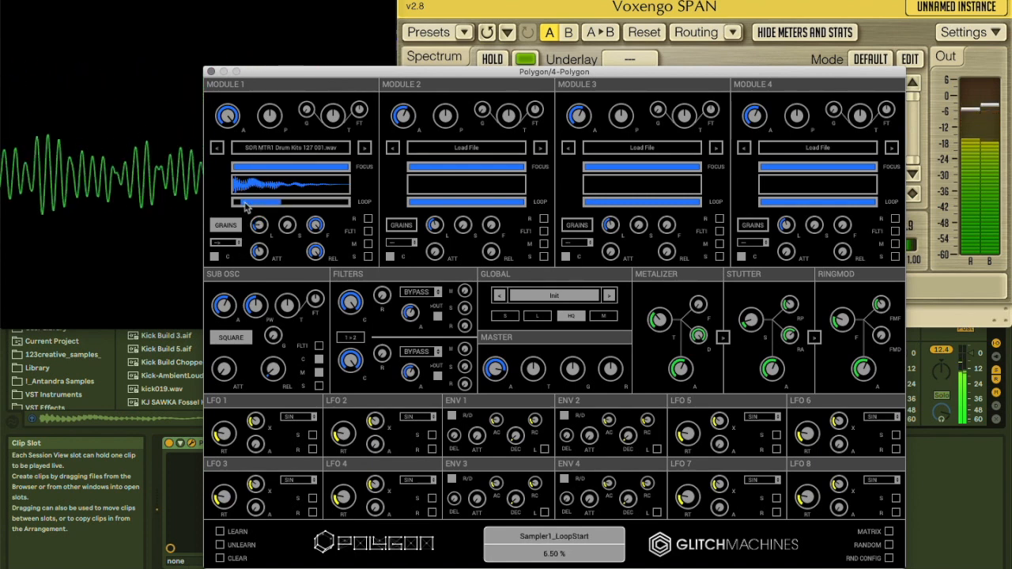
Set Module 1's grain size to 25.51 ms and stretch to 11.55x, and extend the loop over the whole sample
{"action": "left_click_drag", "start_coordinate": [261, 222], "coordinate": [263, 154]}
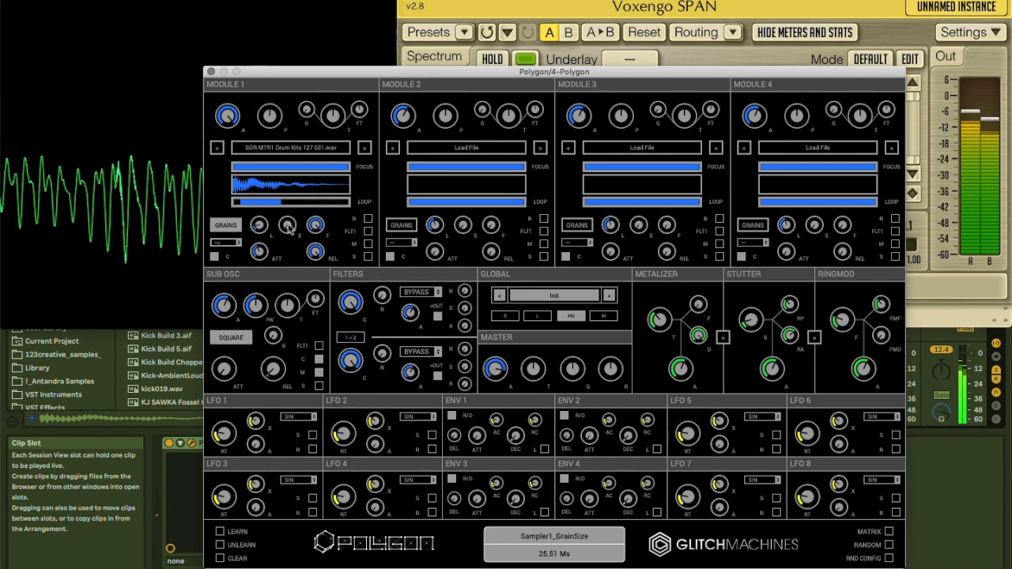
{"action": "left_click_drag", "start_coordinate": [289, 228], "coordinate": [277, 134]}
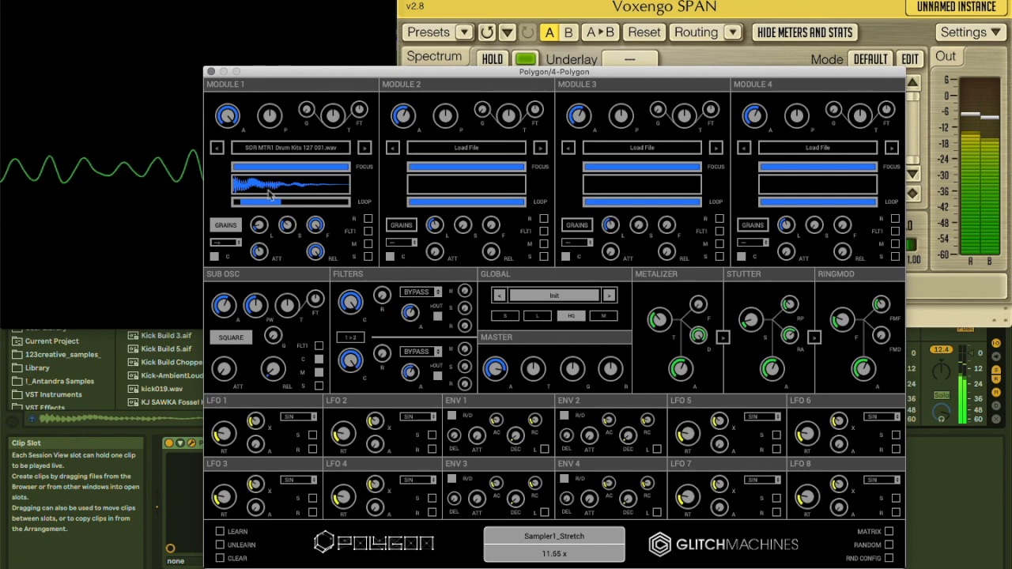
{"action": "left_click_drag", "start_coordinate": [289, 227], "coordinate": [369, 212]}
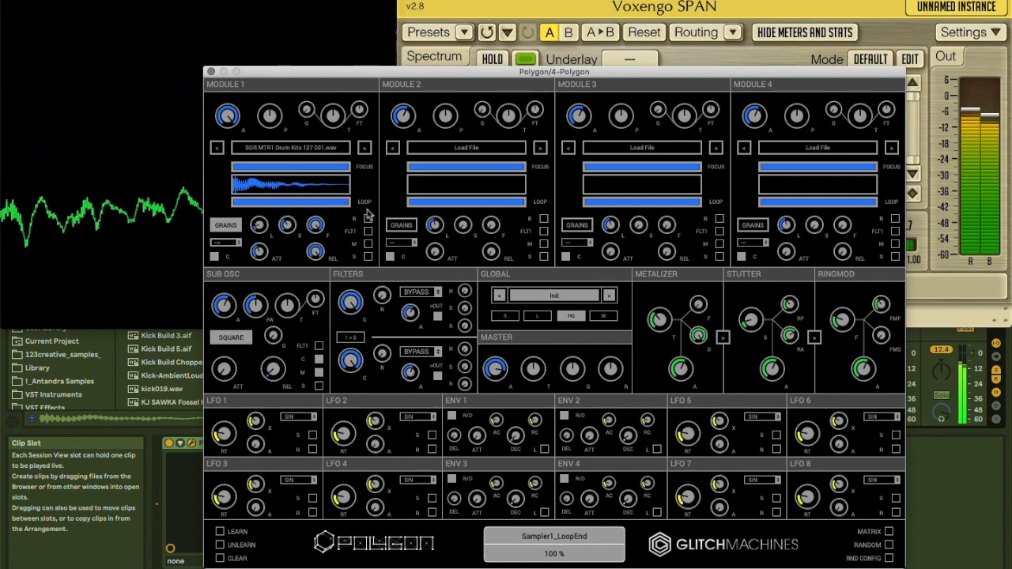
Compare Module 1 with grain mode off and on, and set its start offset to 15.20% and grain size to 105.59 ms
{"action": "left_click", "coordinate": [234, 227]}
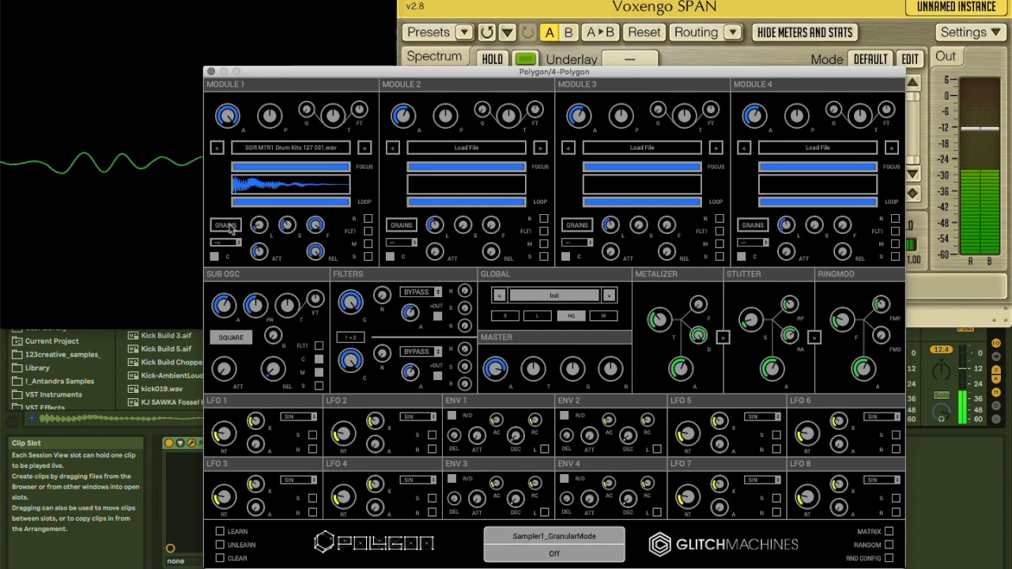
{"action": "left_click_drag", "start_coordinate": [260, 228], "coordinate": [256, 172]}
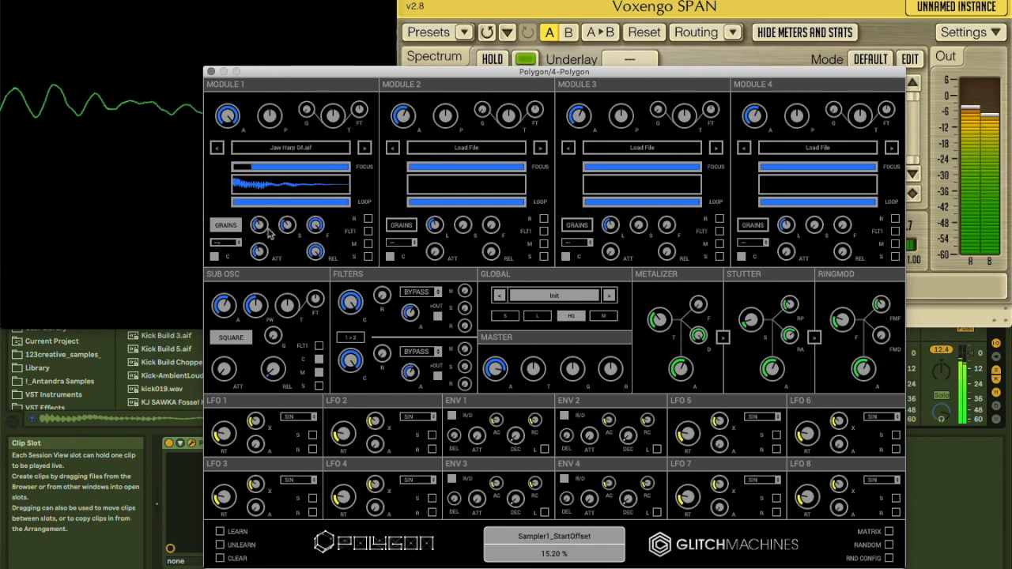
{"action": "left_click_drag", "start_coordinate": [260, 226], "coordinate": [269, 166]}
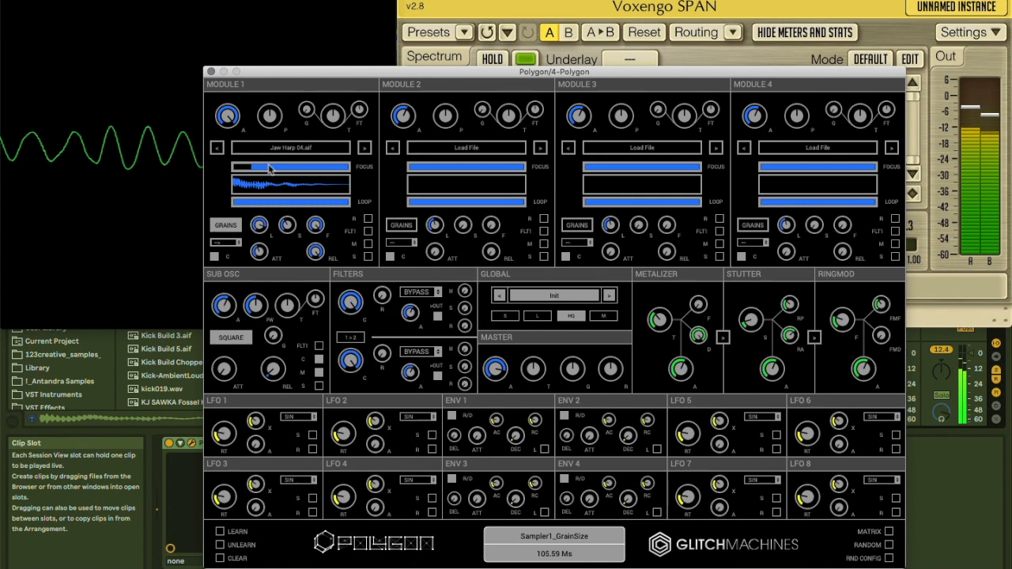
Return Module 1's start offset to 0.00% and set its grain feed to 100.00%
{"action": "left_click_drag", "start_coordinate": [291, 227], "coordinate": [209, 180]}
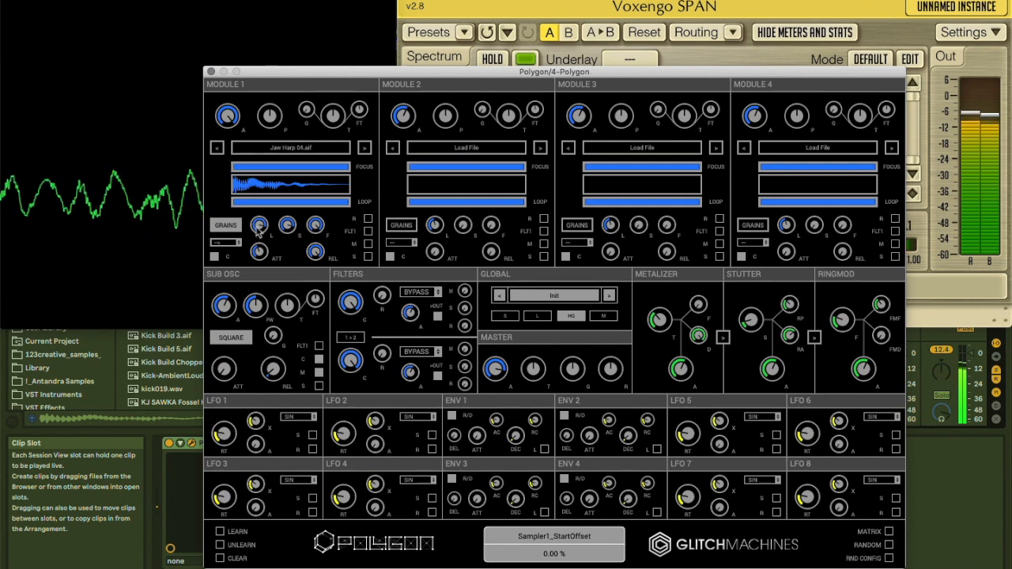
{"action": "left_click_drag", "start_coordinate": [309, 228], "coordinate": [315, 291]}
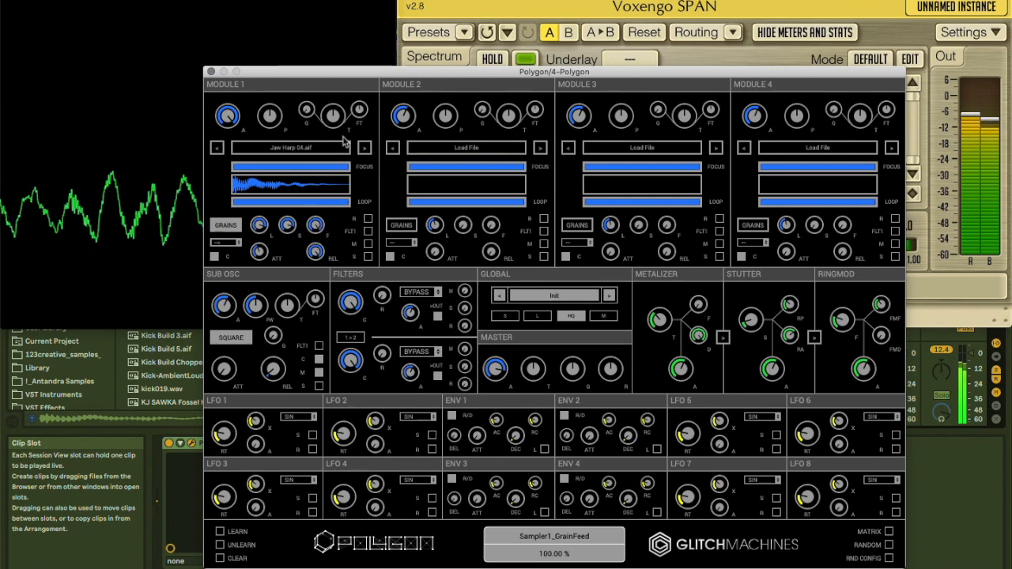
Narrow Module 1's focus to the beginning of the sample and shorten the loop within it, with loop end at 57%
{"action": "left_click_drag", "start_coordinate": [340, 175], "coordinate": [260, 172]}
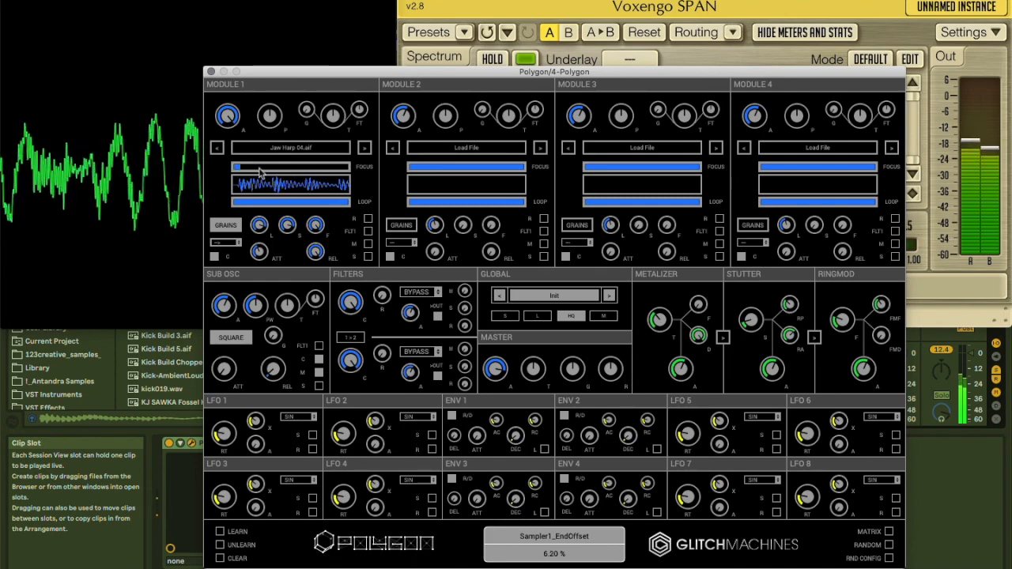
{"action": "mouse_move", "coordinate": [237, 169]}
{"action": "left_mouse_down"}
{"action": "mouse_move", "coordinate": [247, 171]}
{"action": "mouse_move", "coordinate": [236, 174]}
{"action": "left_mouse_up"}
{"action": "left_click", "coordinate": [256, 203]}
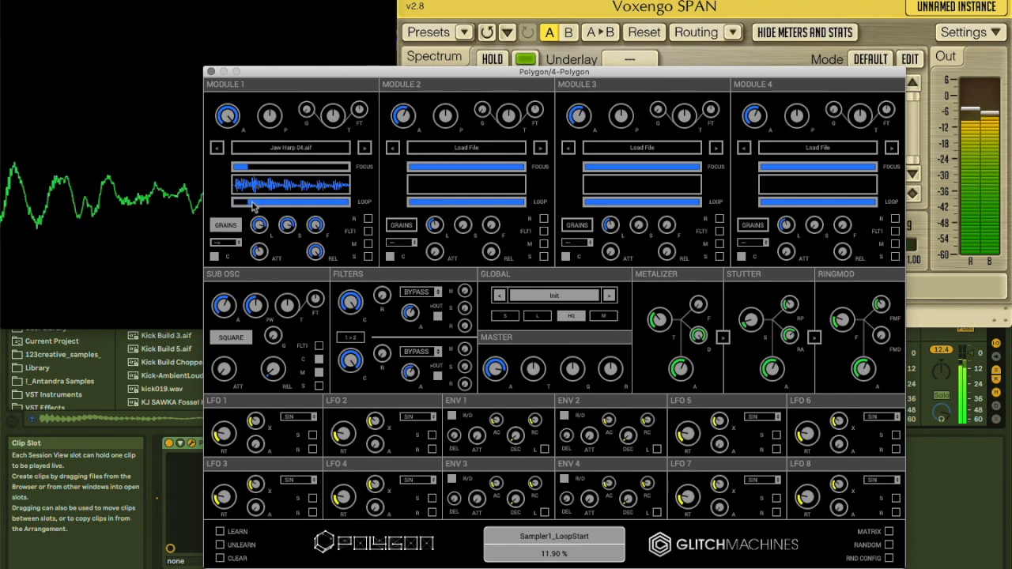
{"action": "left_click", "coordinate": [340, 204]}
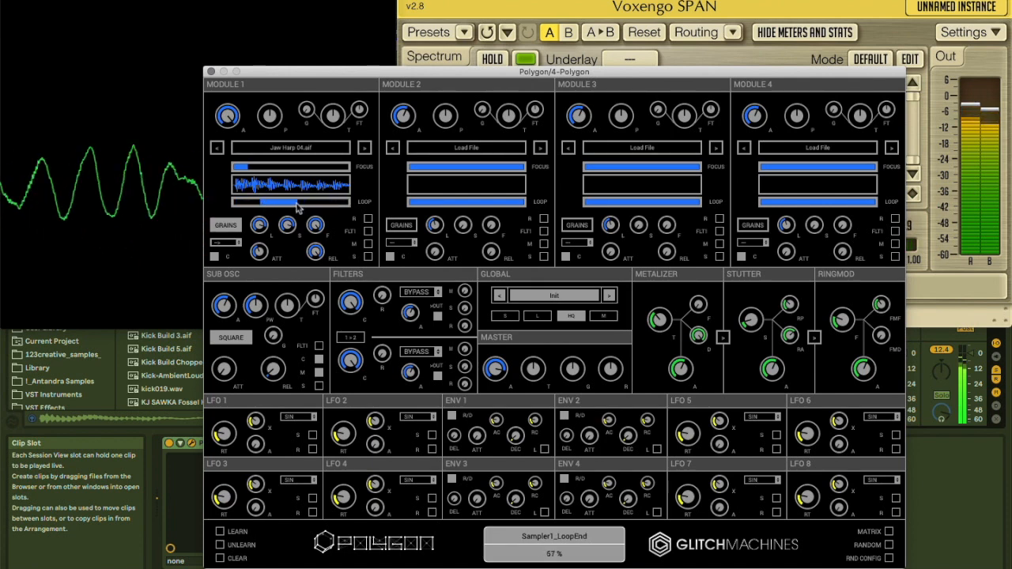
Vary Module 1's grain controls, trying a 55.40% grain feed, and set grain size to 102.40 ms and attack to 5535.81 ms
{"action": "left_click_drag", "start_coordinate": [263, 229], "coordinate": [261, 301]}
{"action": "left_click_drag", "start_coordinate": [265, 247], "coordinate": [316, 264]}
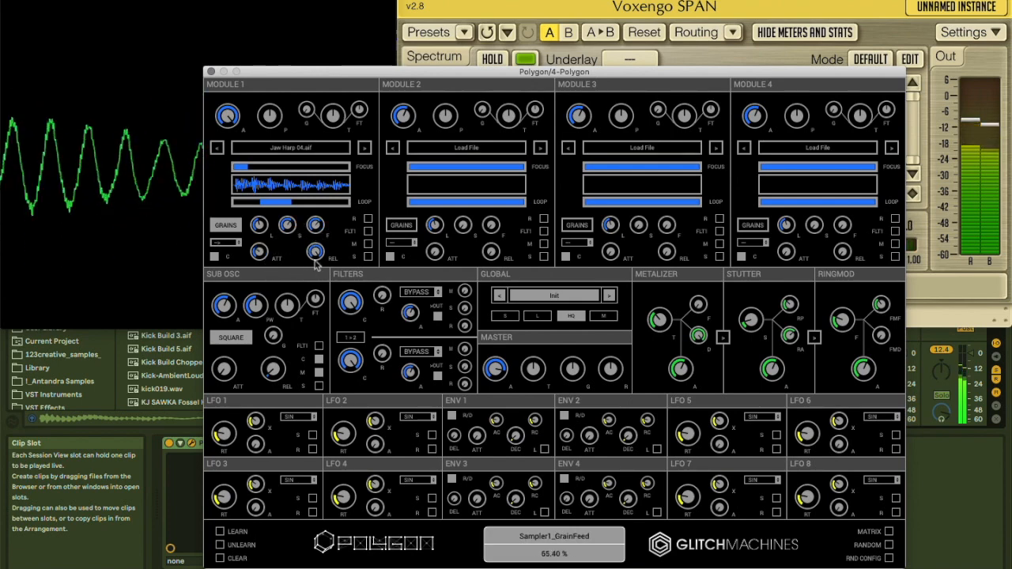
{"action": "left_click_drag", "start_coordinate": [291, 171], "coordinate": [290, 155]}
{"action": "left_click_drag", "start_coordinate": [263, 222], "coordinate": [259, 163]}
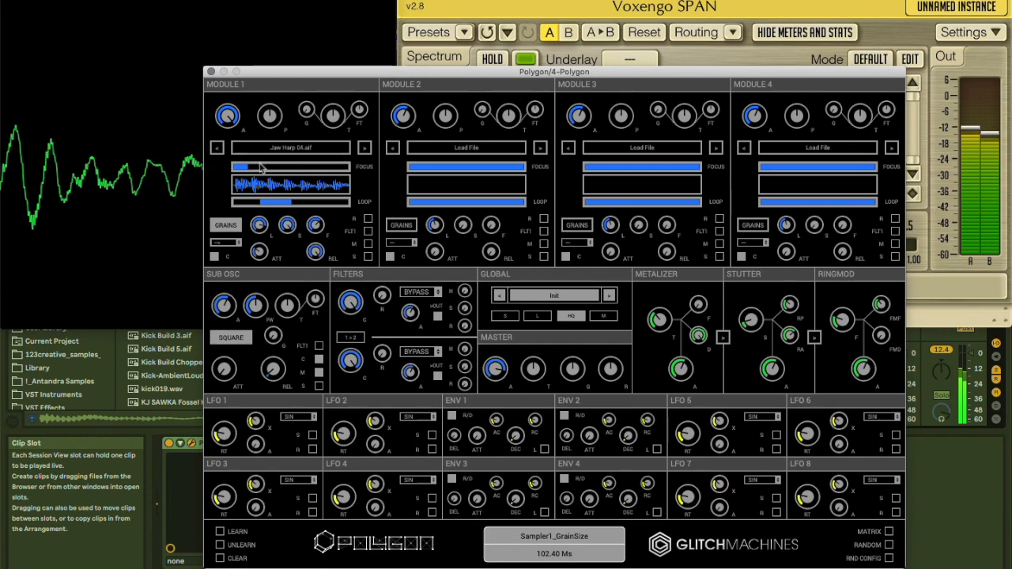
{"action": "left_click_drag", "start_coordinate": [261, 253], "coordinate": [261, 212]}
Try the Backward loop mode on Module 1, switch to the last mode in the list, and set stretch to 7.09x
{"action": "left_click", "coordinate": [236, 243]}
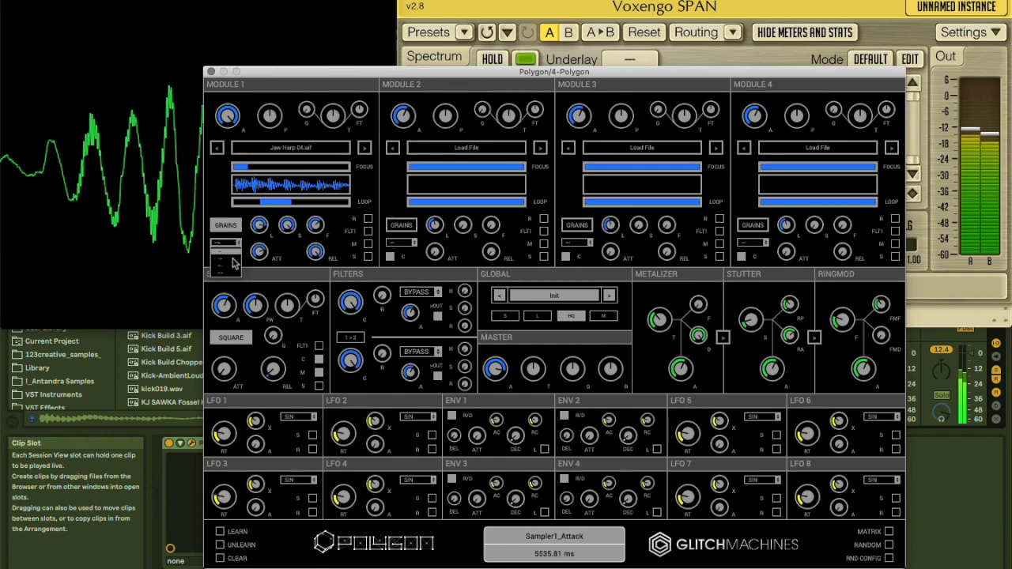
{"action": "left_click", "coordinate": [231, 270]}
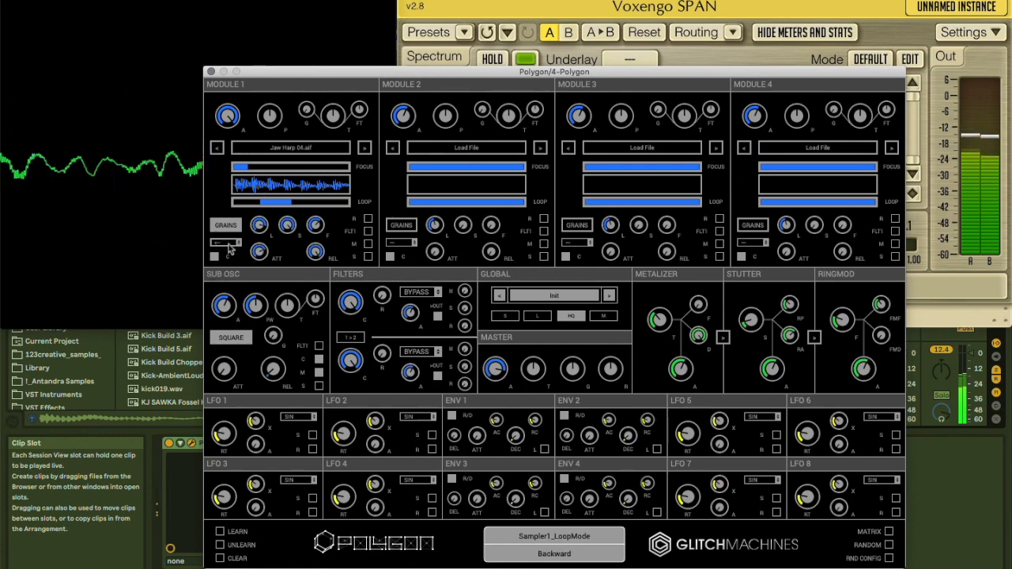
{"action": "left_click", "coordinate": [237, 243]}
{"action": "left_click", "coordinate": [245, 271]}
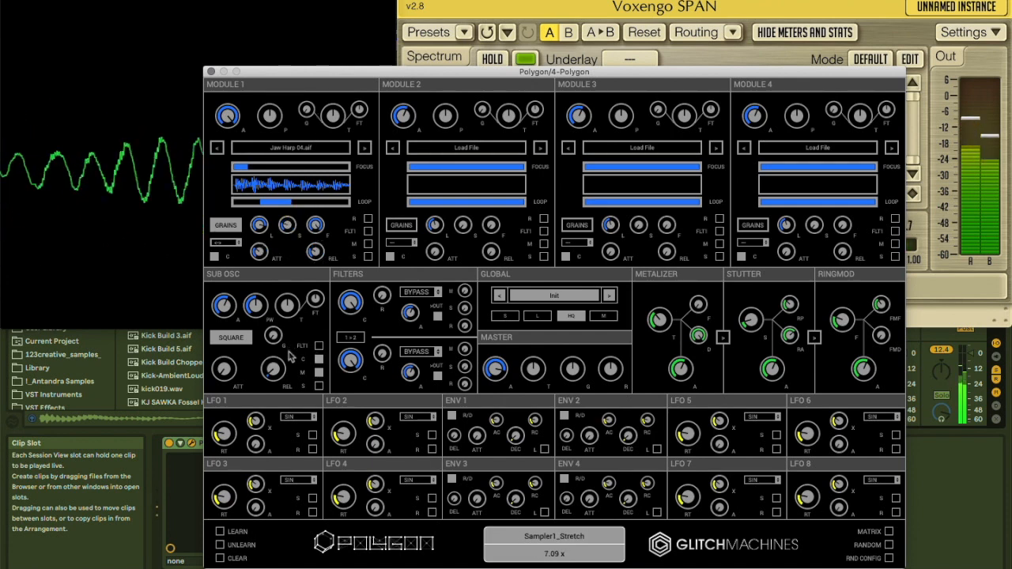
Shorten Module 1's grain size and audition its glide with coarse pitch at -24 semitones, returning the pitch to its default
{"action": "left_click_drag", "start_coordinate": [259, 230], "coordinate": [261, 320]}
{"action": "left_click_drag", "start_coordinate": [349, 308], "coordinate": [352, 232]}
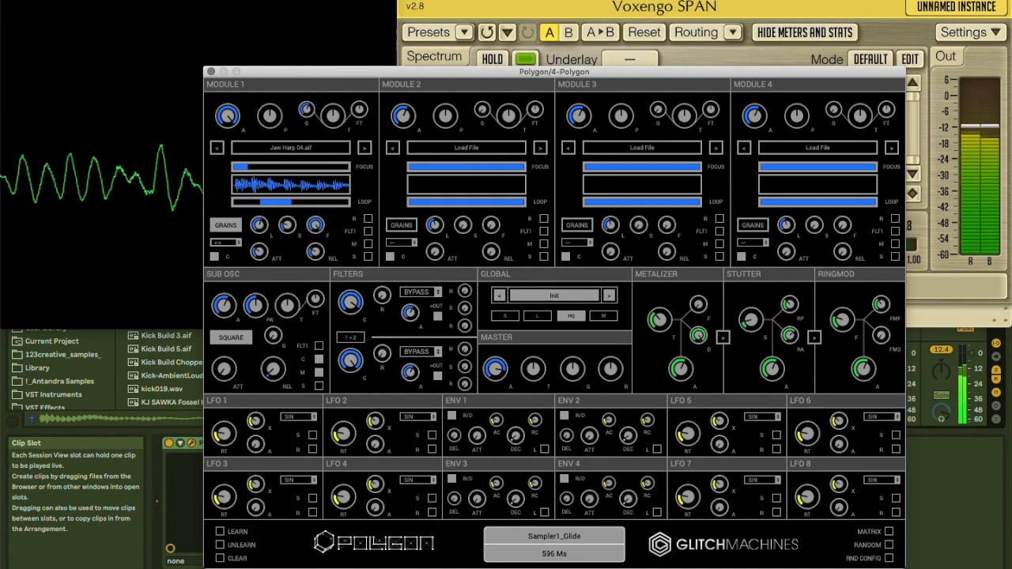
{"action": "left_click_drag", "start_coordinate": [311, 113], "coordinate": [288, 332]}
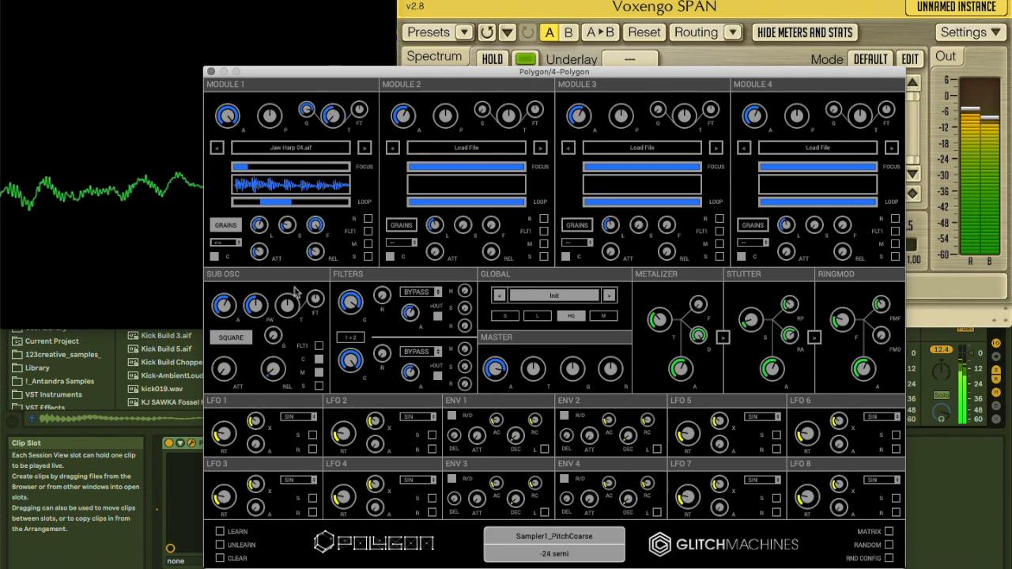
{"action": "double_click", "coordinate": [335, 116]}
{"action": "left_click_drag", "start_coordinate": [310, 112], "coordinate": [271, 116]}
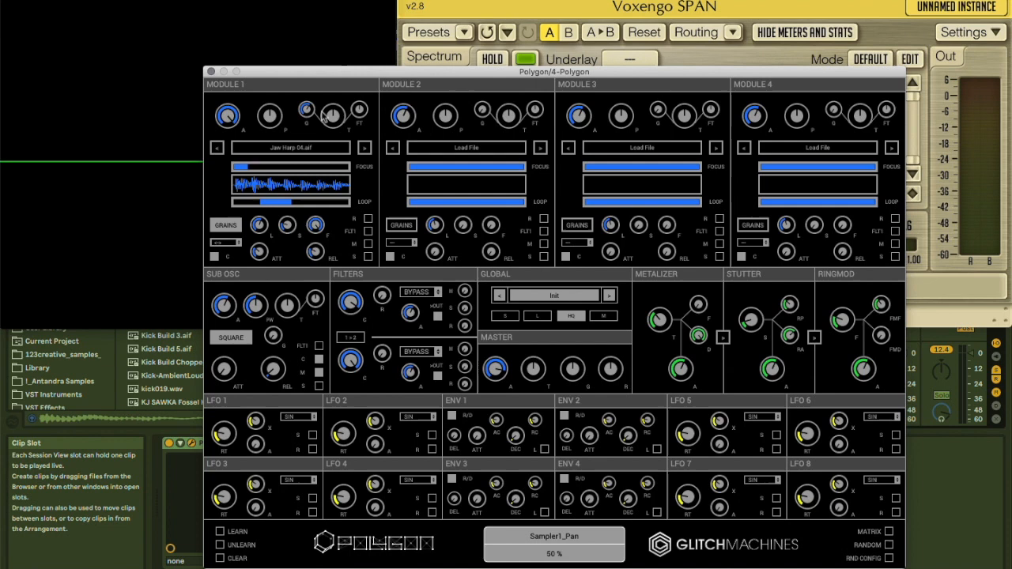
Close the Polygon plug-in window
{"action": "left_click_drag", "start_coordinate": [363, 117], "coordinate": [358, 65]}
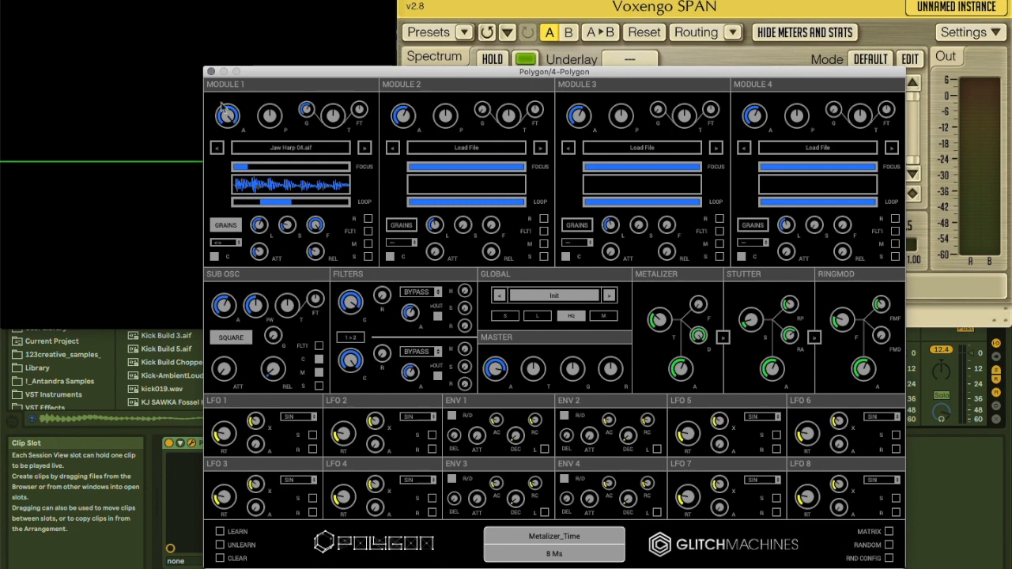
{"action": "left_click", "coordinate": [210, 72]}
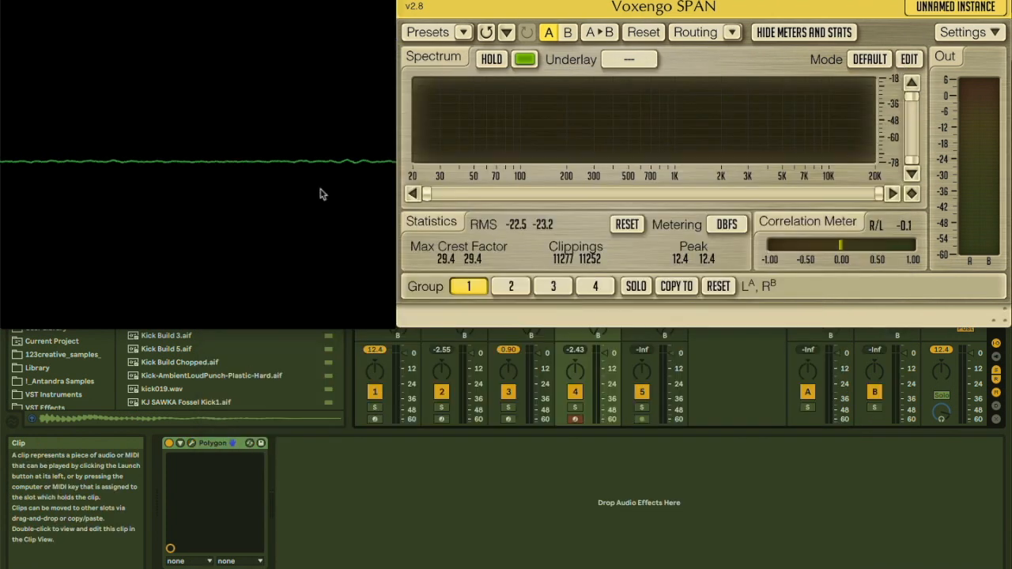